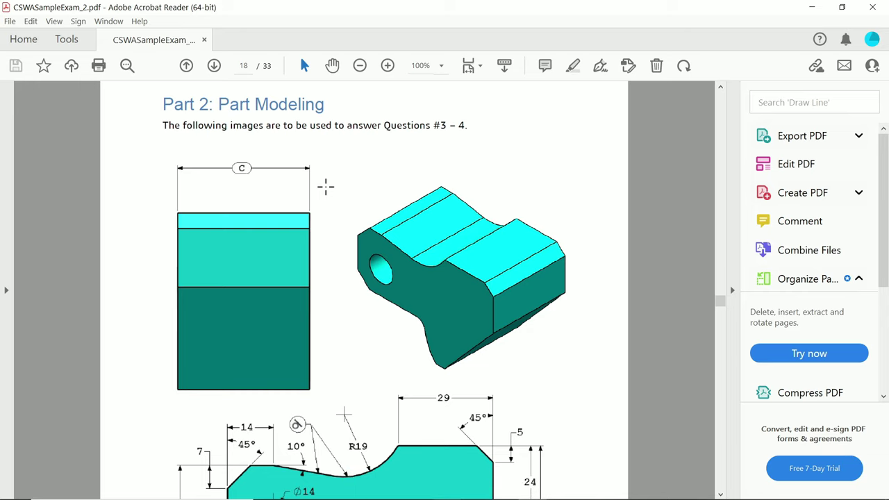
Step: Scroll page 18 of CSWASampleExam_2.pdf until the dimensioned tool block drawing fills the view
scroll(326, 186, down, 3)
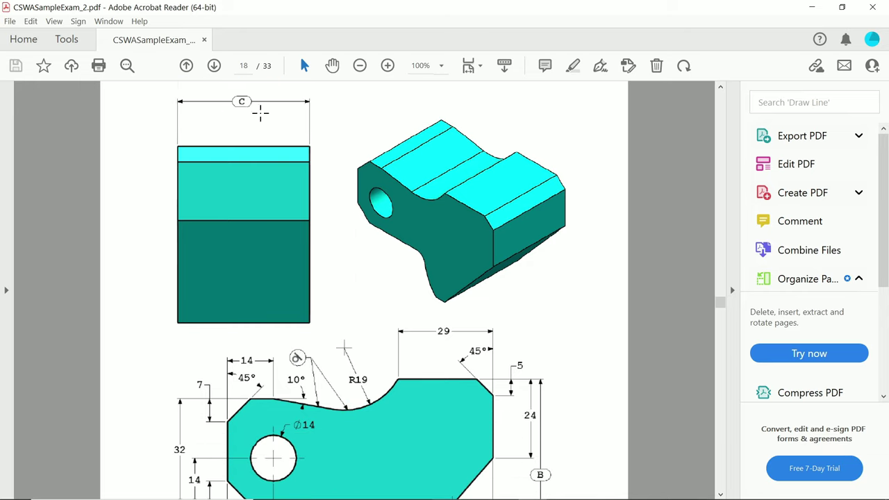
scroll(384, 219, down, 6)
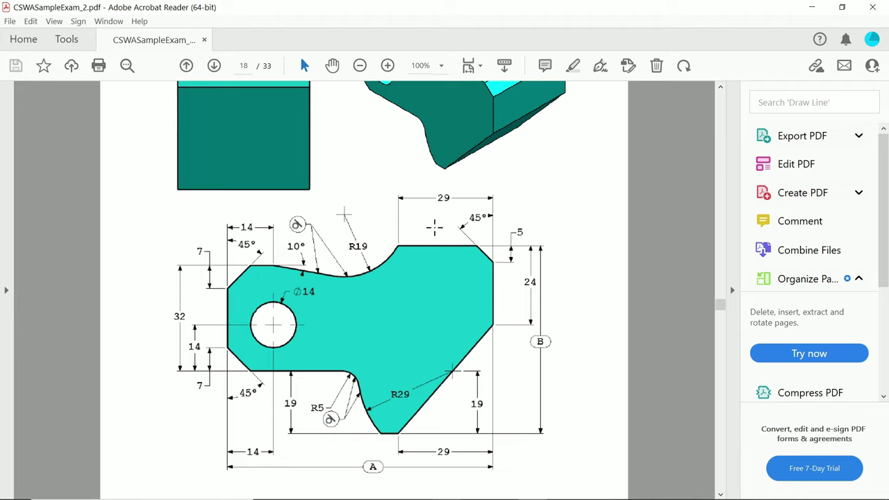
scroll(458, 209, down, 1)
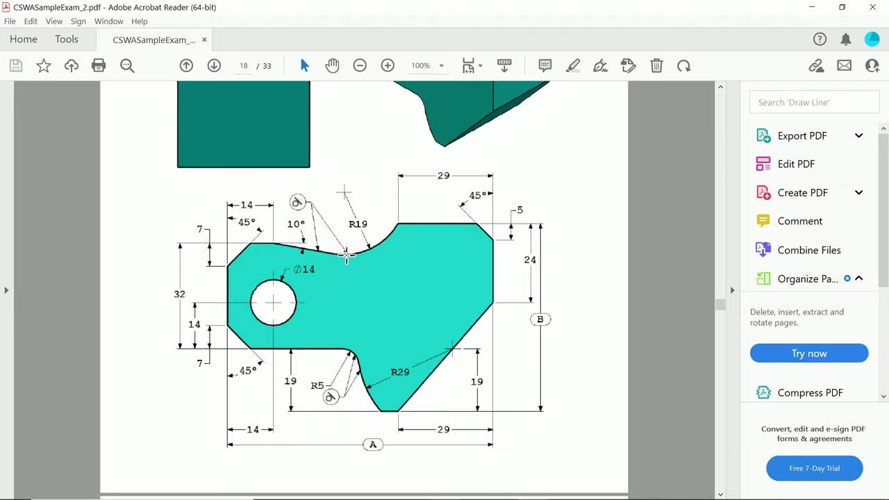
scroll(347, 256, up, 7)
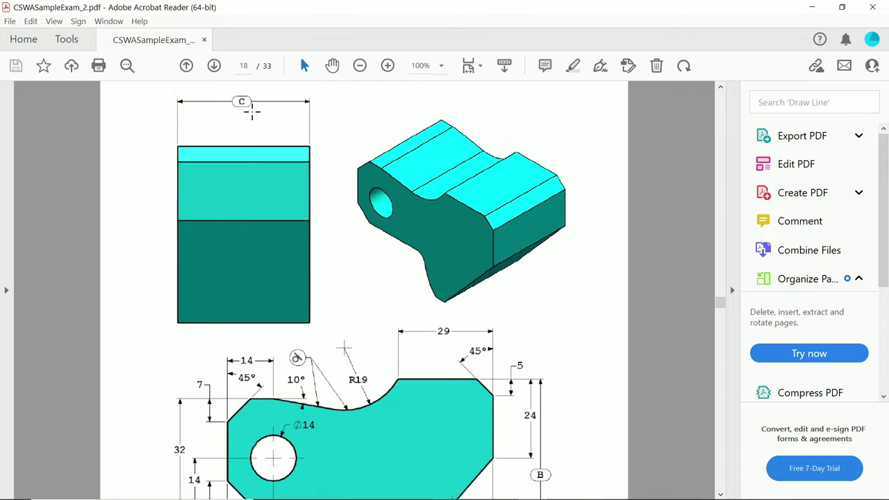
scroll(413, 256, down, 7)
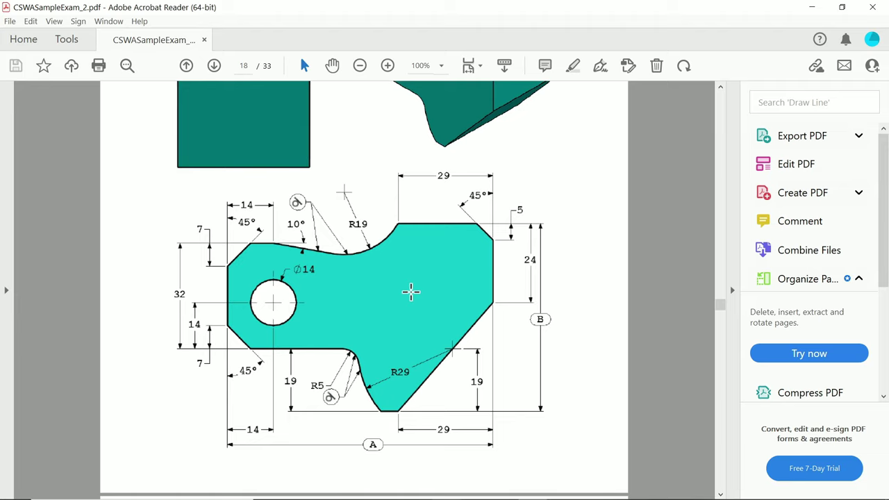
Step: Highlight the MMGS units, decimal places, part origin and AISI 1020 Steel material requirements
scroll(411, 294, down, 6)
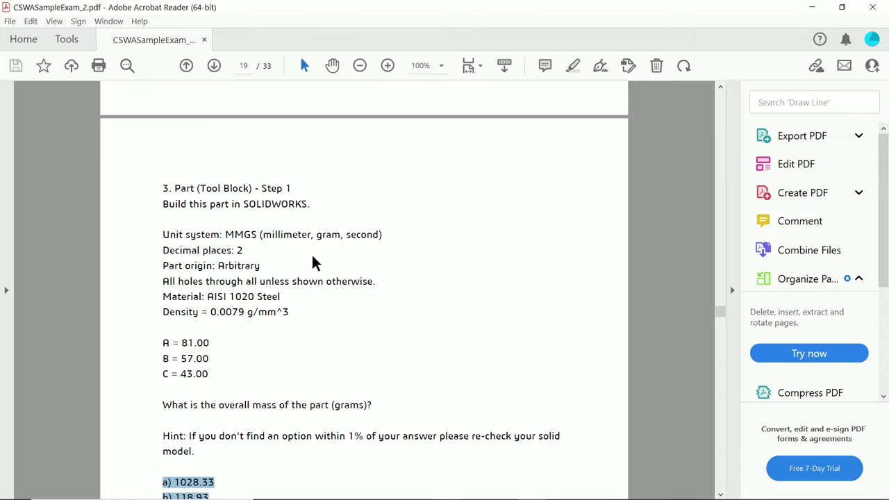
drag(223, 235, 341, 234)
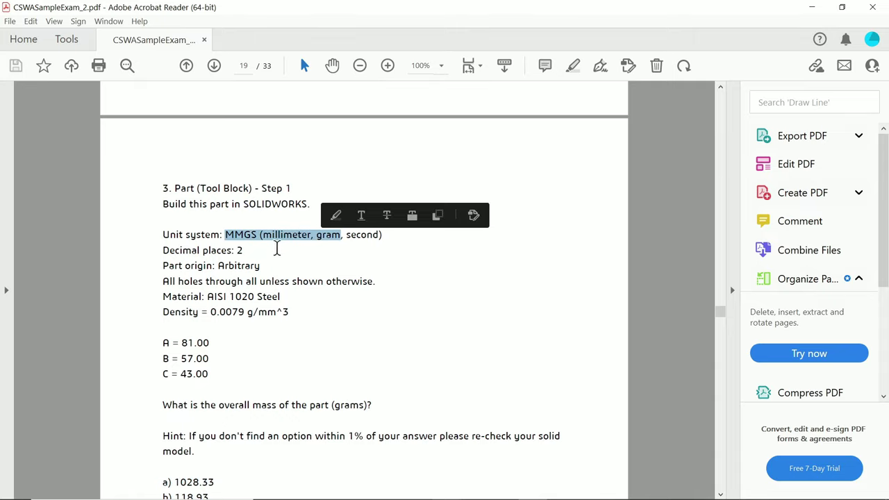
drag(221, 251, 260, 266)
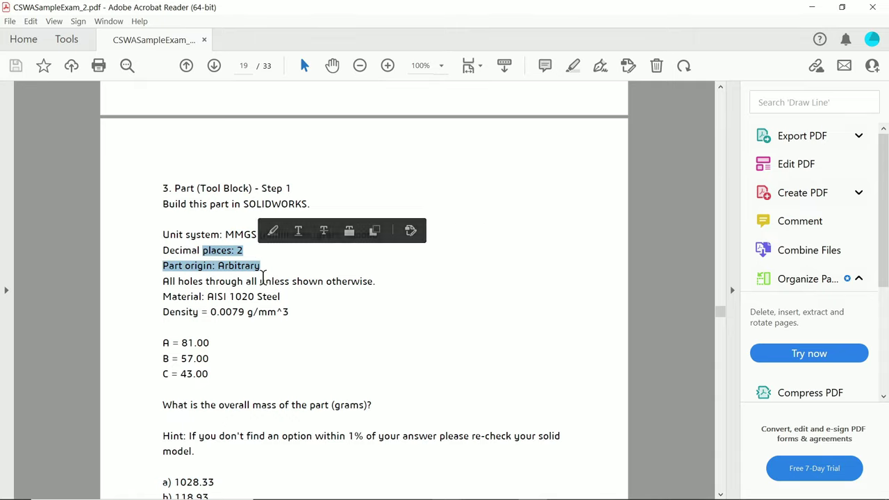
click(262, 277)
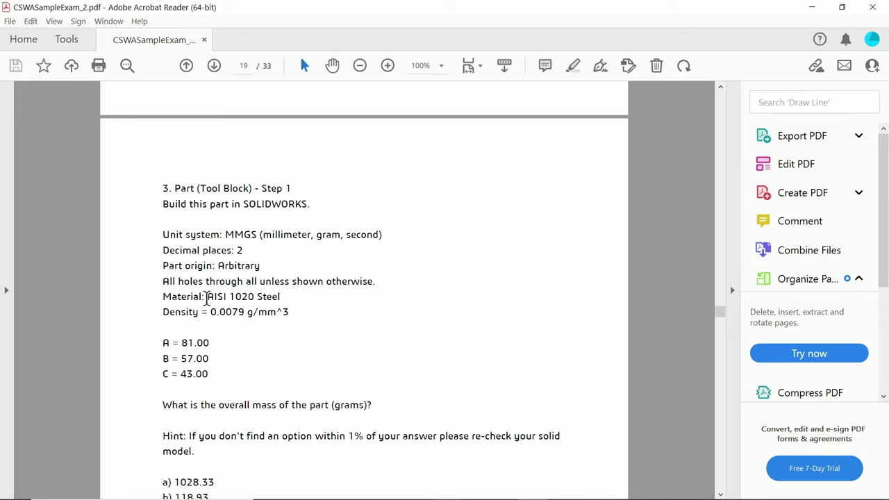
drag(282, 298, 209, 298)
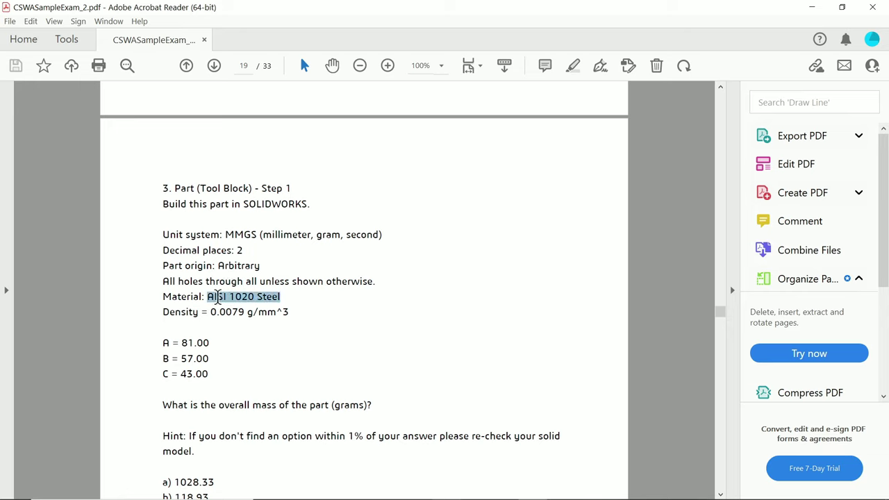
click(287, 312)
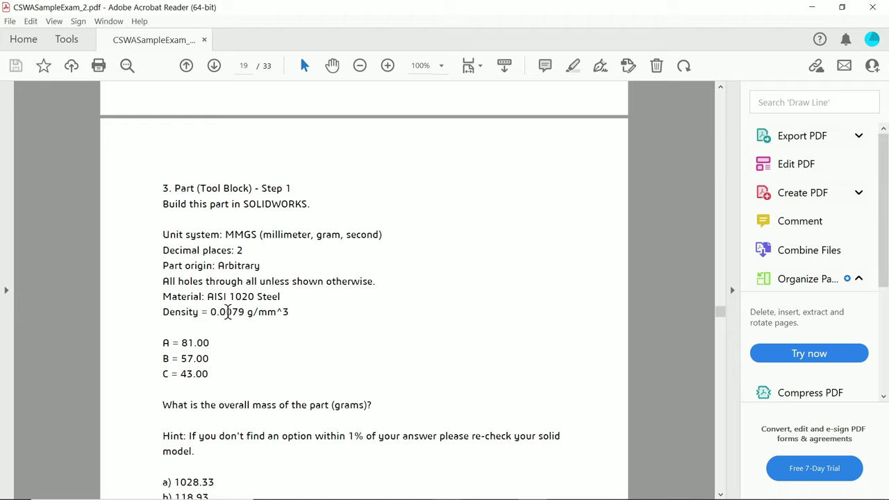
Step: Review the A, B and C values and answer options, then minimize Acrobat to reach SOLIDWORKS
scroll(268, 316, down, 1)
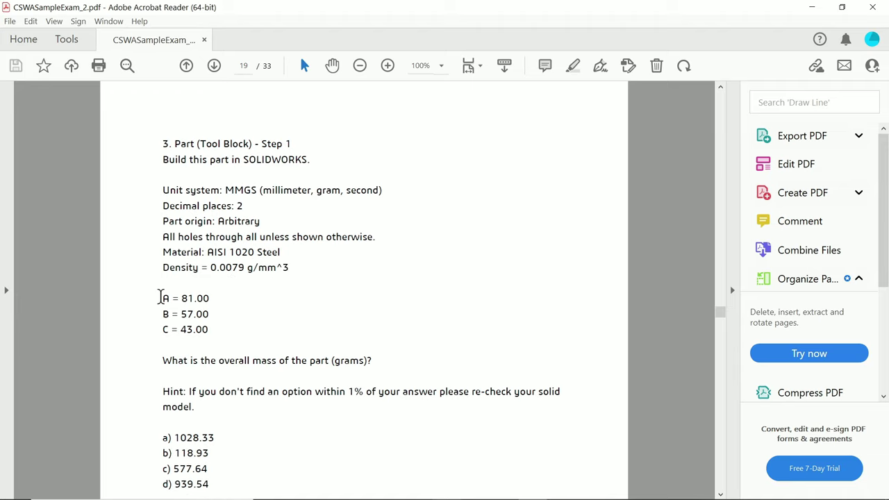
drag(159, 297, 215, 331)
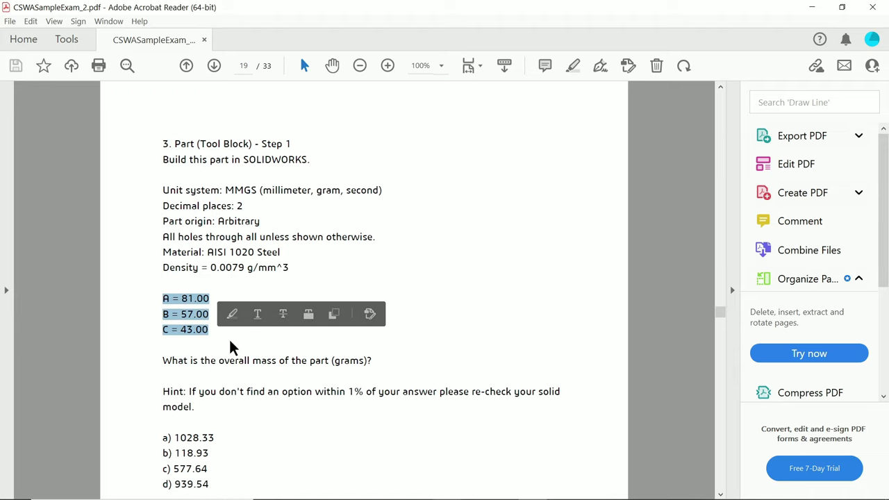
click(228, 342)
scroll(221, 358, down, 2)
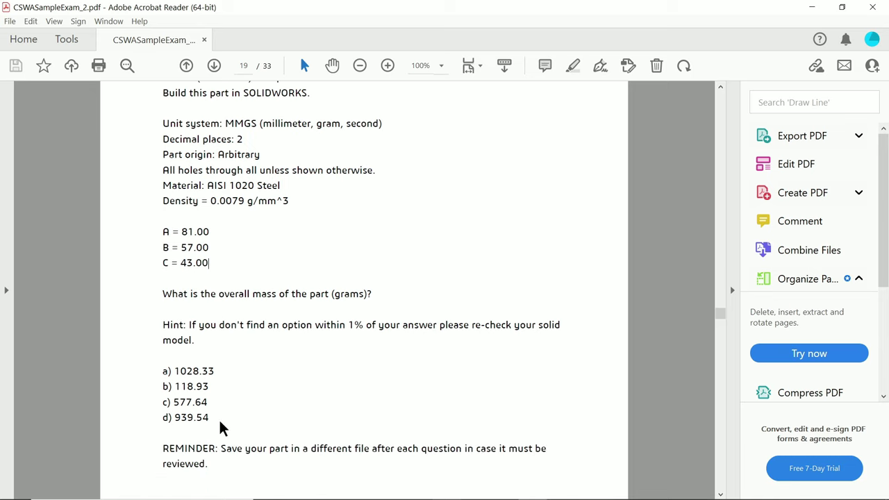
drag(211, 420, 170, 372)
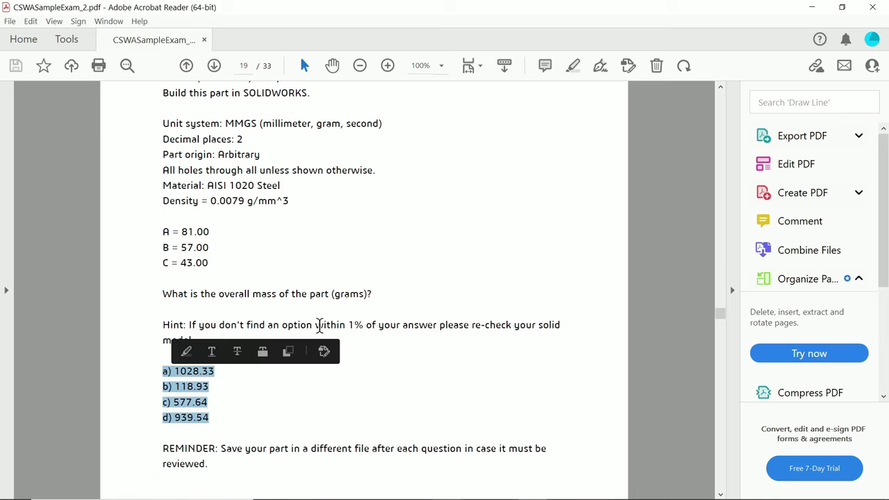
scroll(359, 299, up, 15)
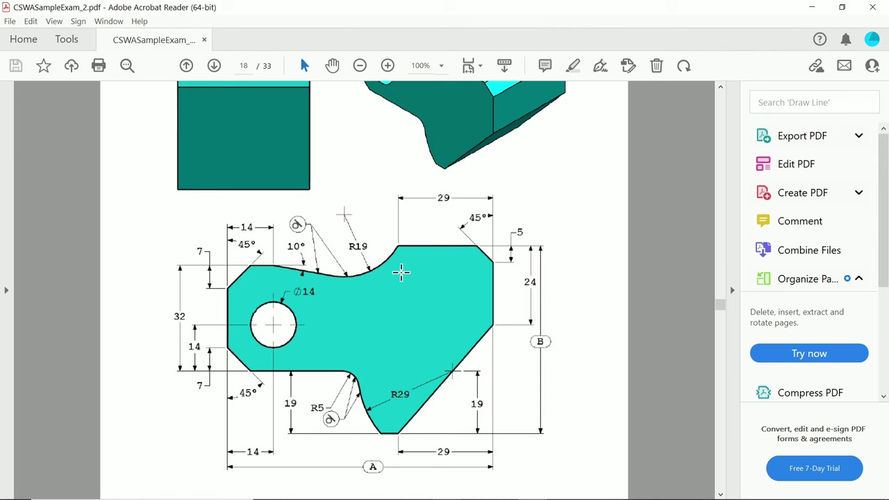
click(810, 8)
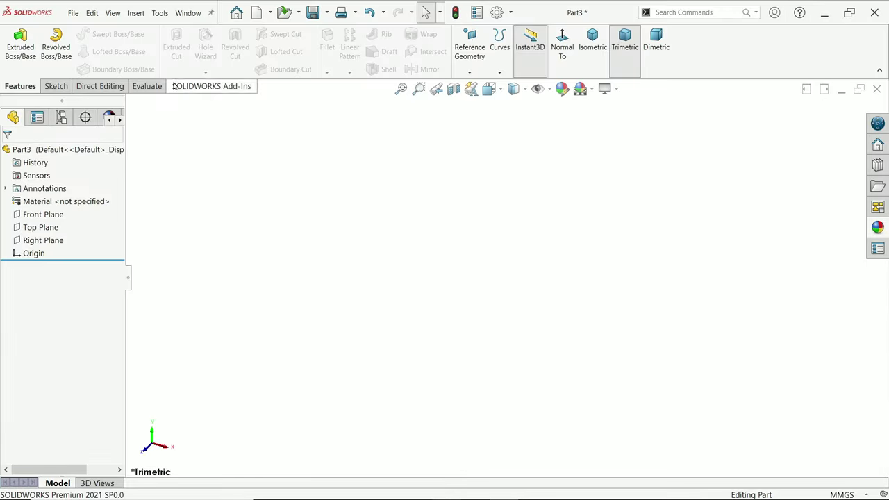
click(135, 13)
Step: Add global variable A = 81 in the Equations manager
mouse_move(160, 13)
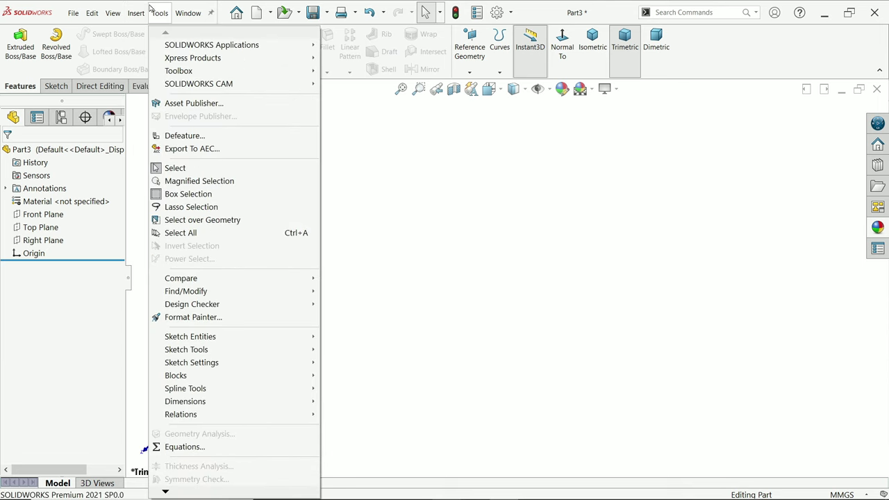
click(184, 446)
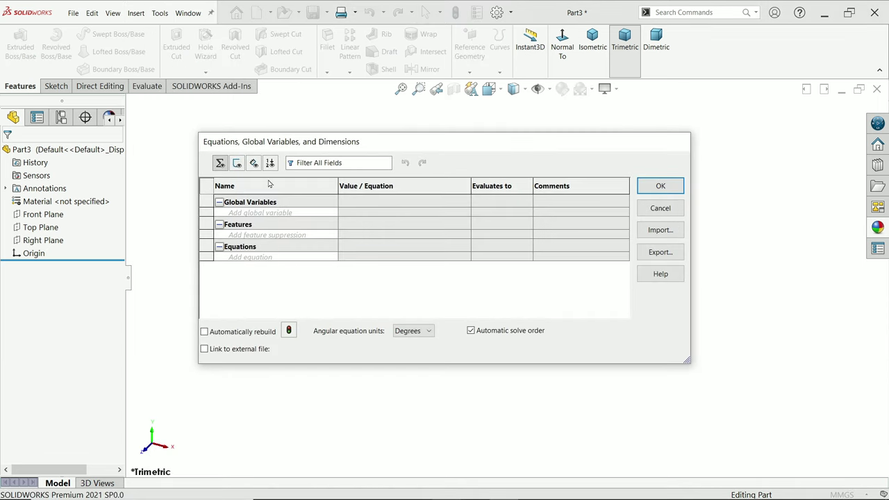
click(275, 214)
key(Tab)
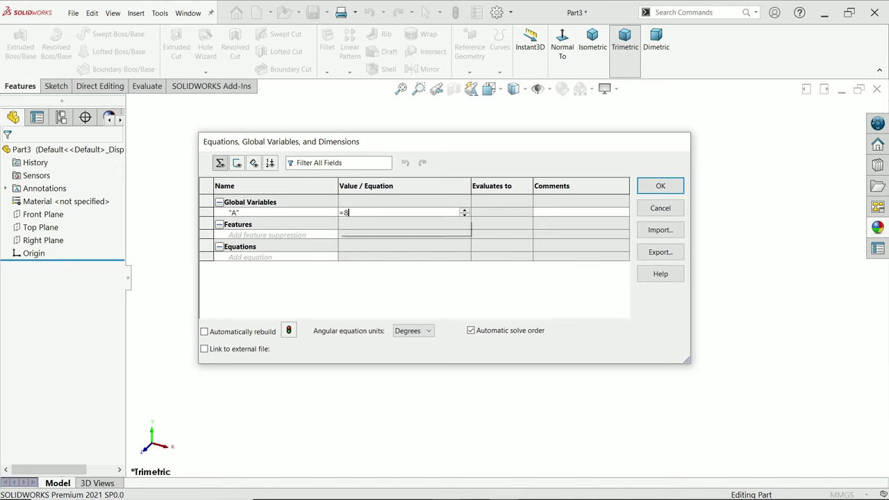
text(81)
key(Return)
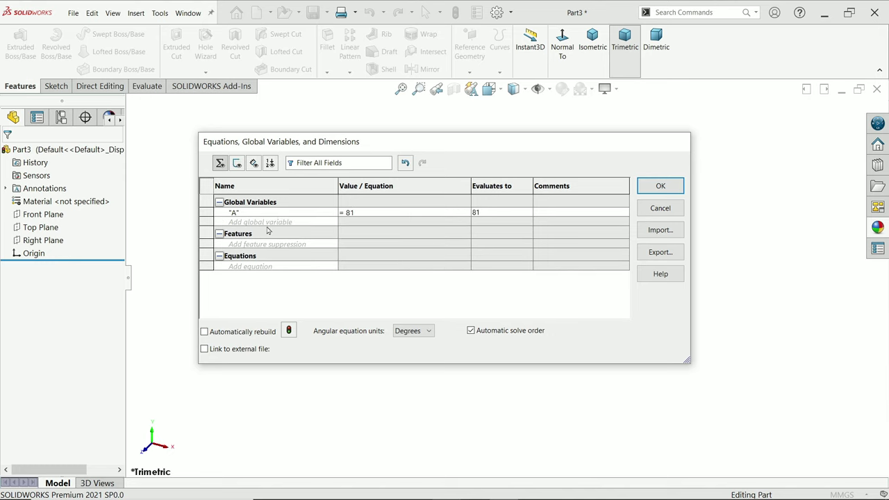
Step: Add global variables B = 57 and C = 43 and apply them
click(266, 227)
key(Tab)
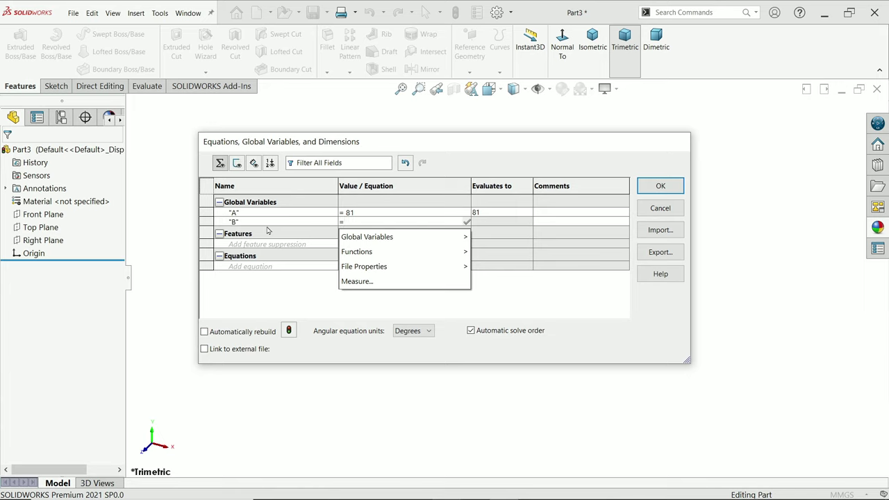
text(57)
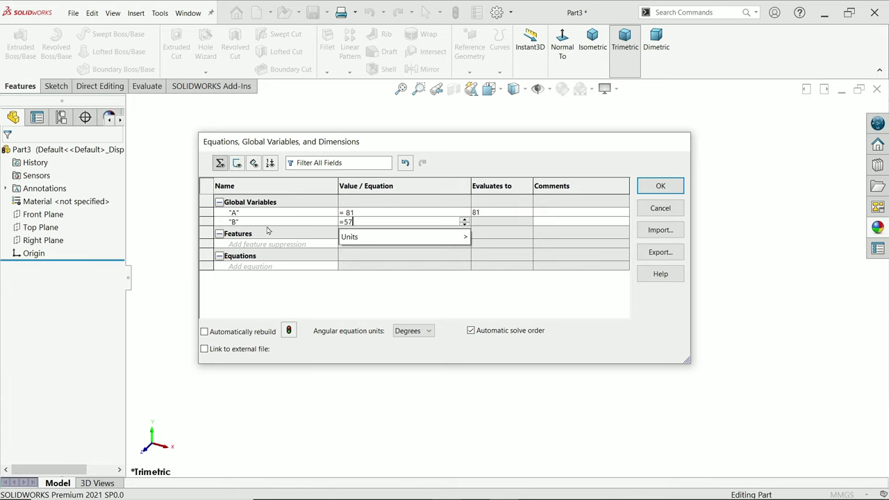
key(Return)
click(266, 228)
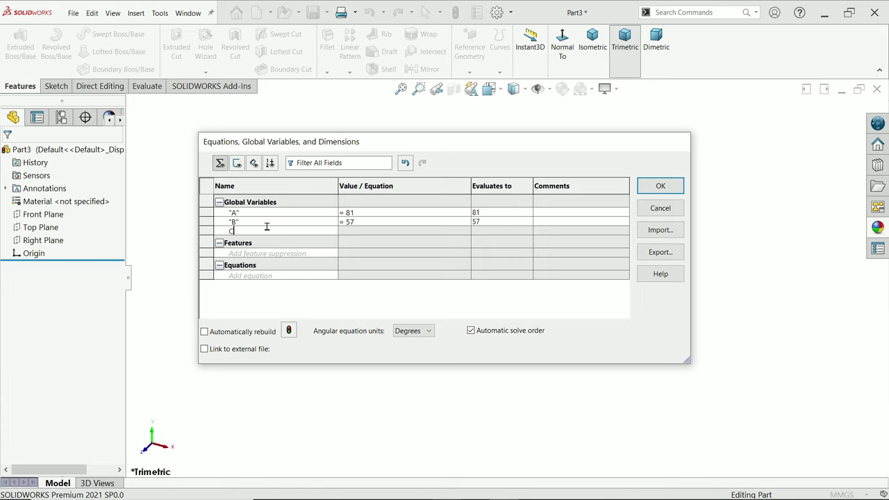
key(Tab)
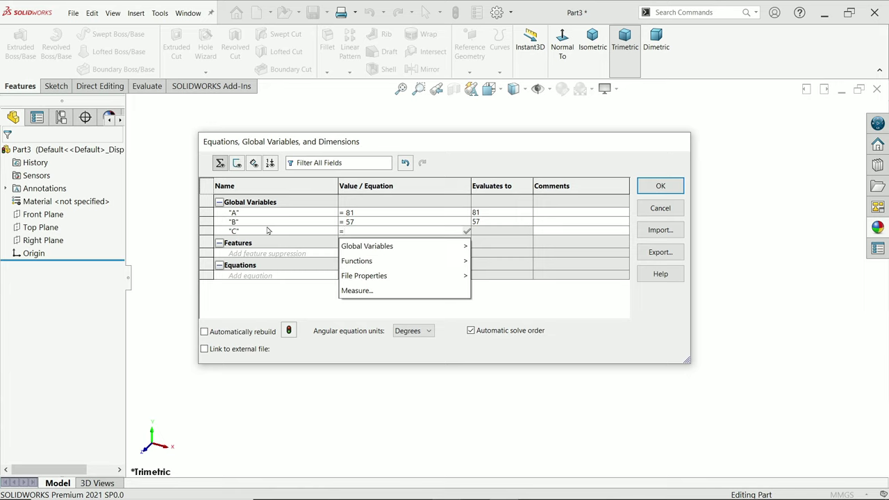
text(43)
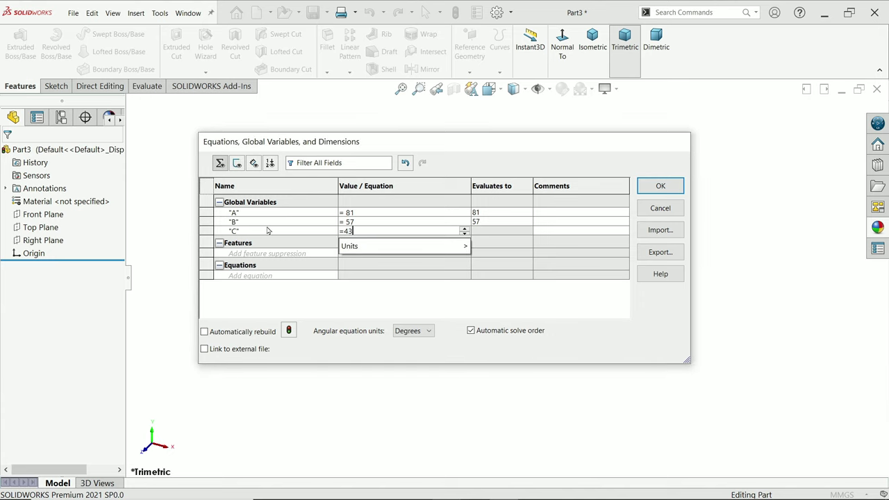
key(Return)
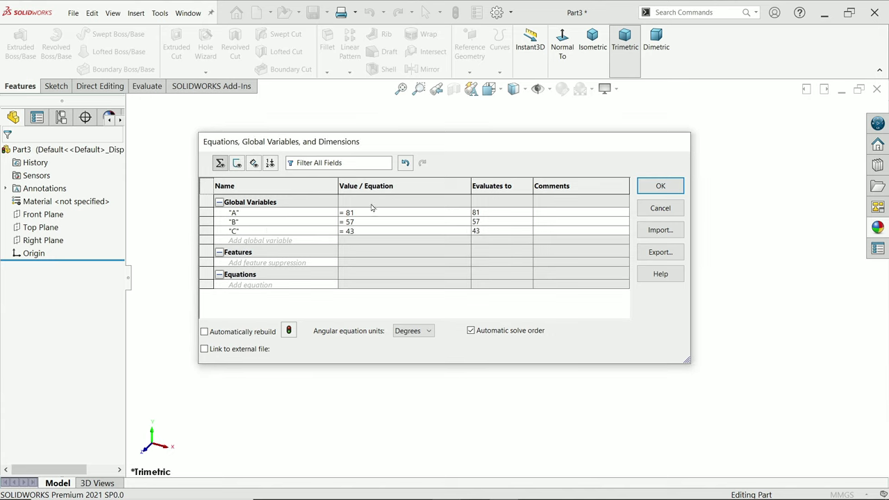
click(661, 186)
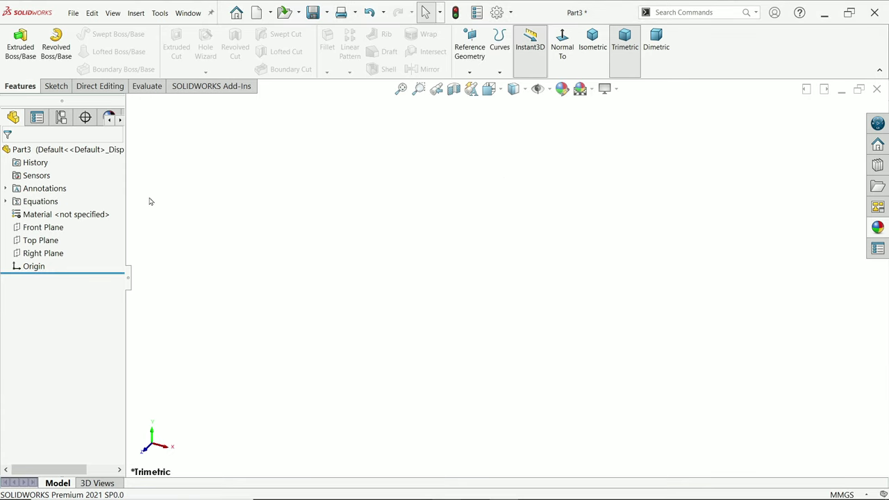
Step: Open a new sketch on the Front Plane, cancelling a started corner rectangle
click(43, 227)
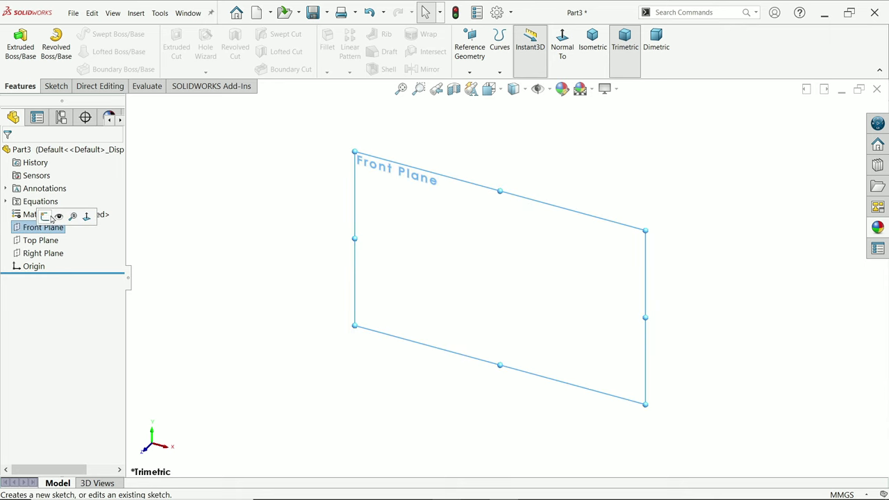
click(46, 217)
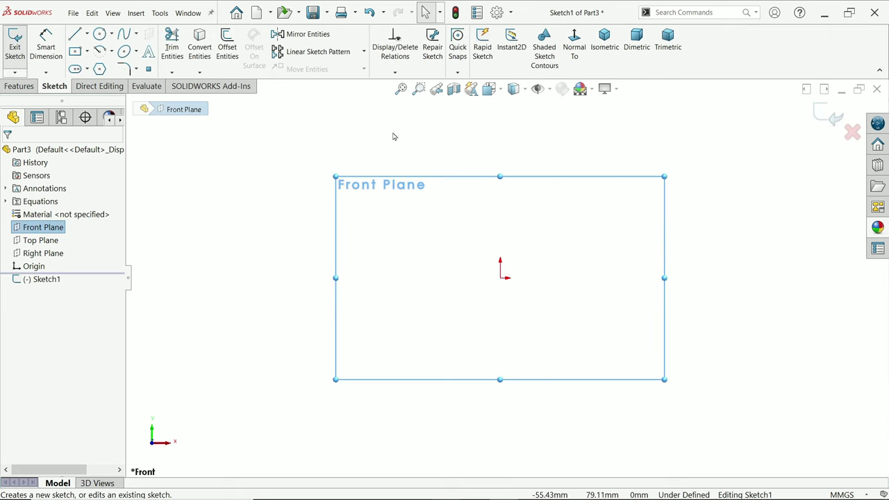
click(87, 51)
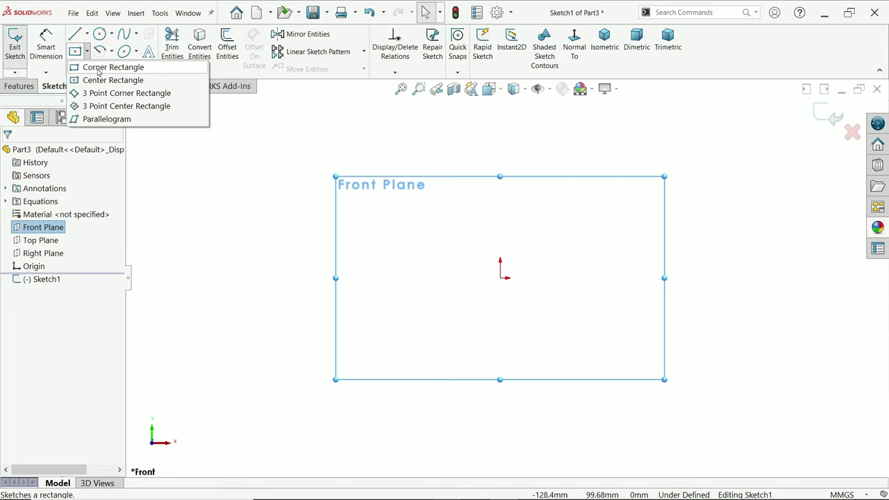
click(99, 69)
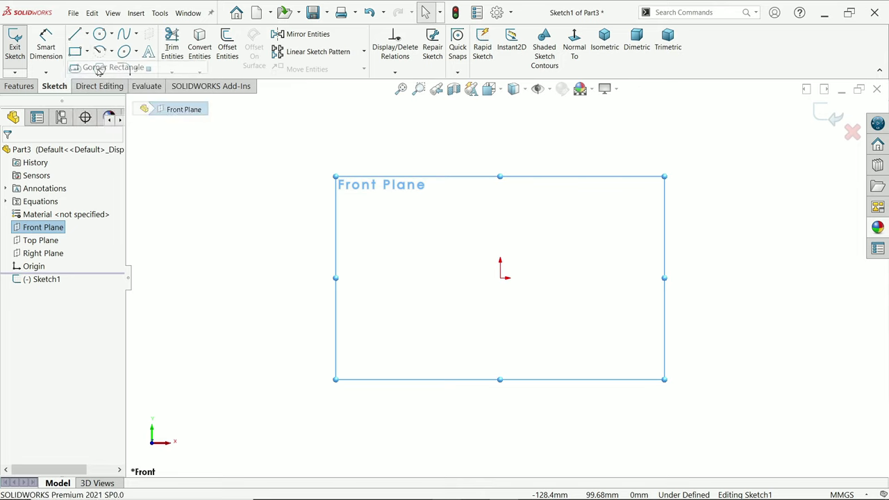
click(525, 235)
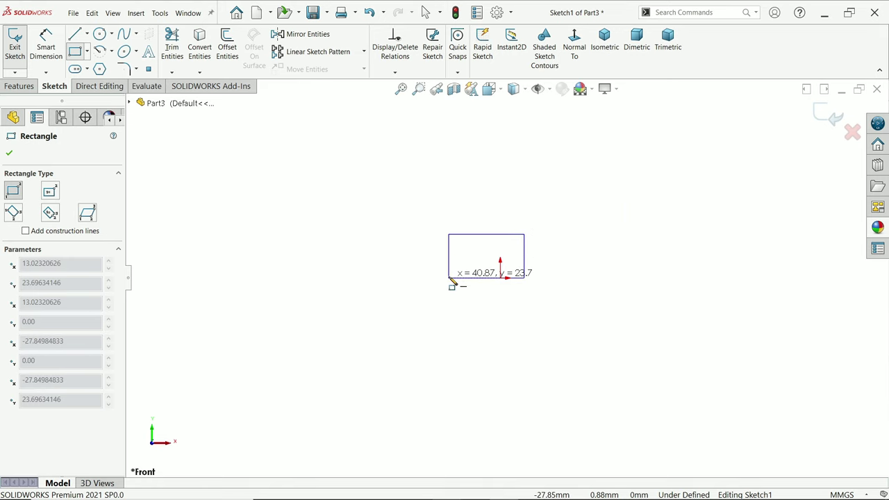
key(Escape)
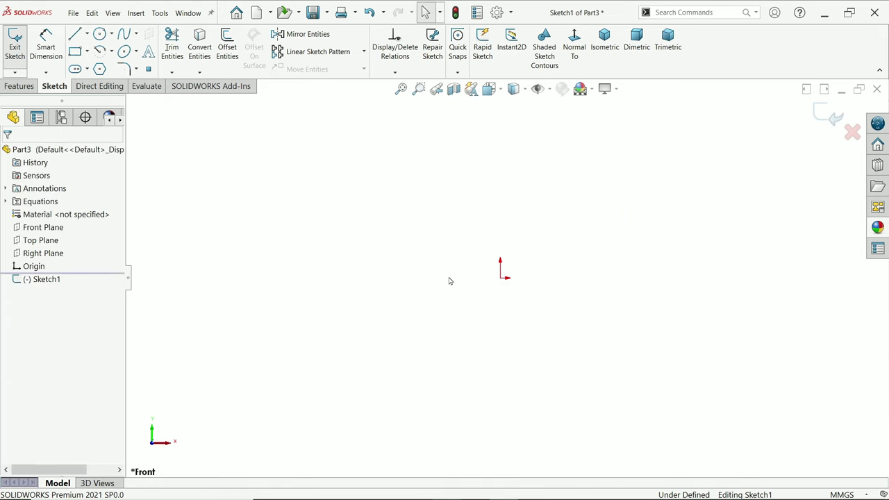
Step: Draw the outline's bottom, slanted, right and top edges as lines
click(76, 36)
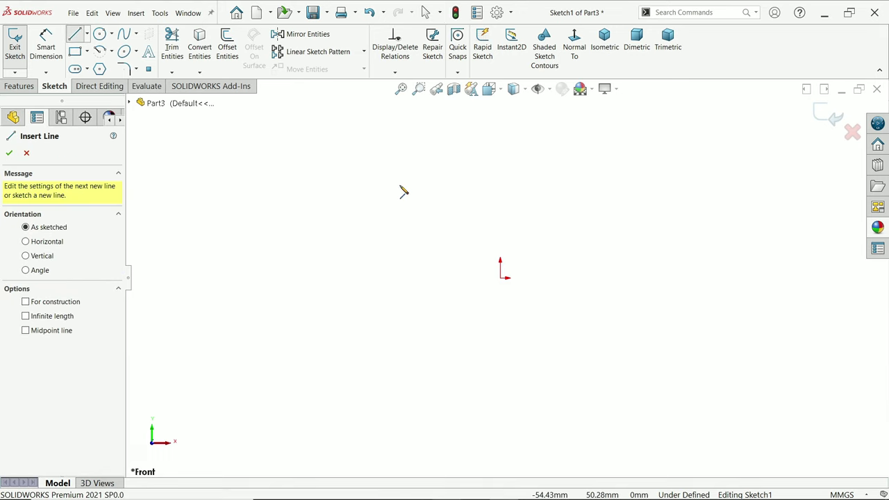
click(568, 382)
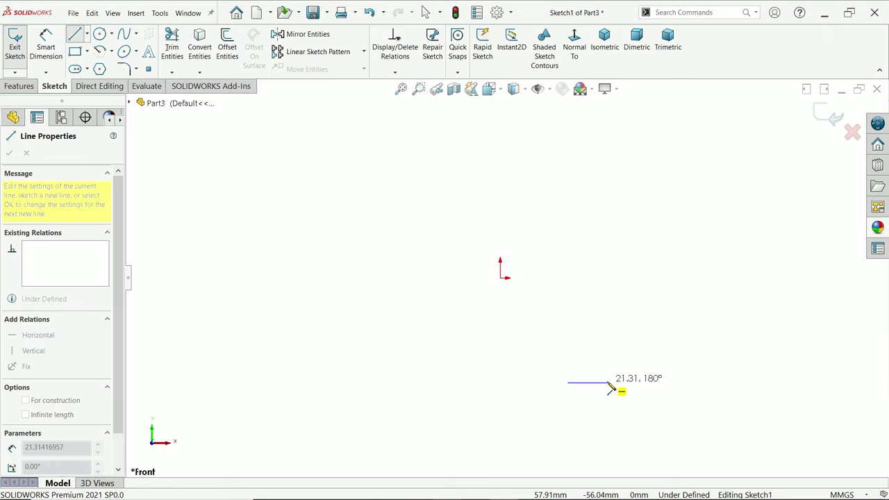
click(607, 382)
click(677, 243)
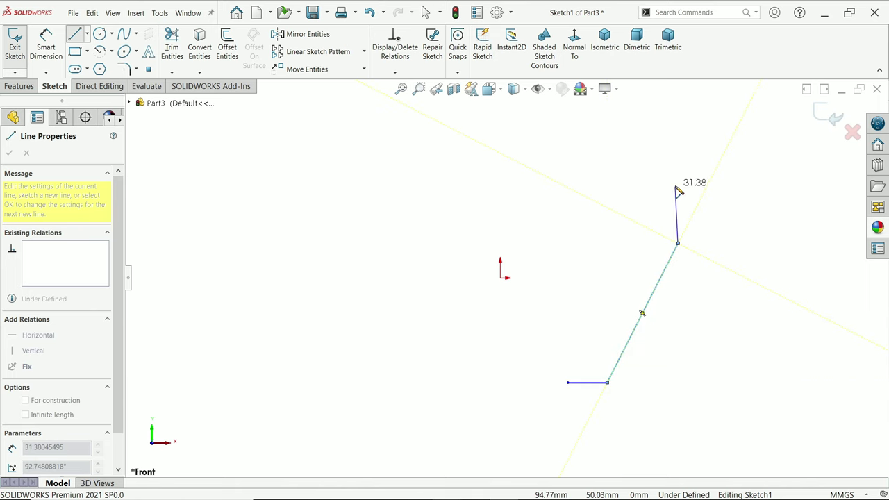
click(678, 160)
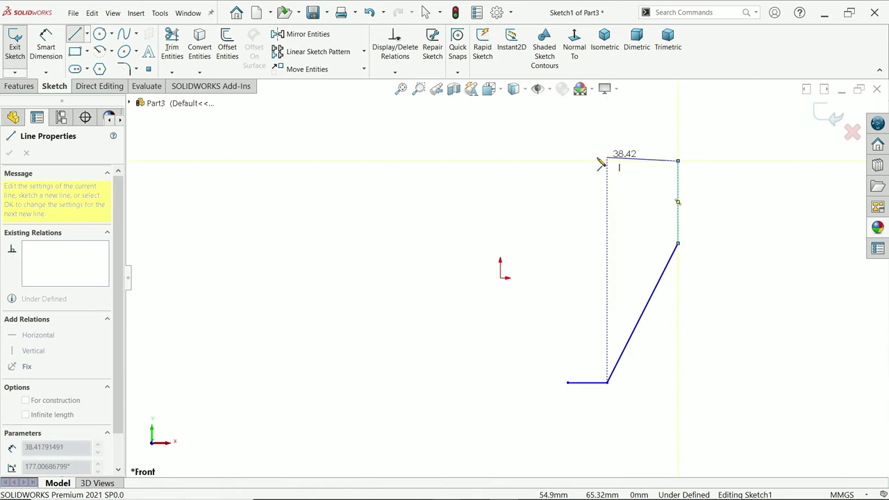
click(572, 162)
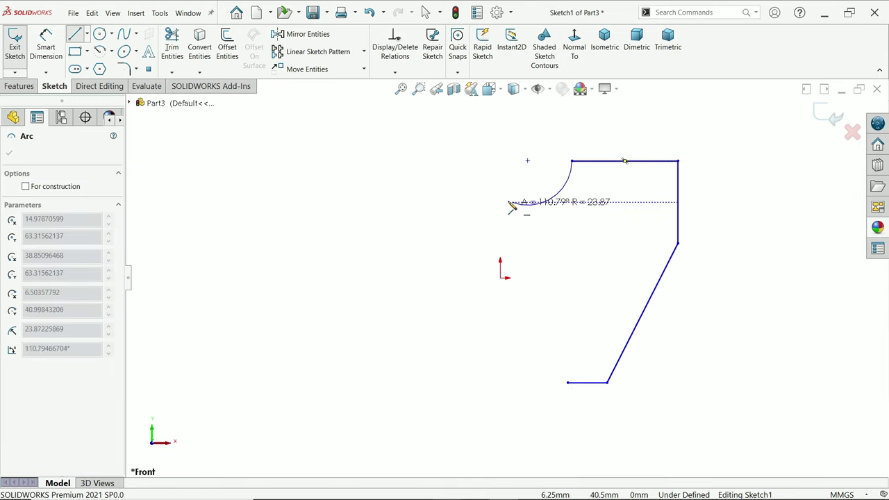
key(Escape)
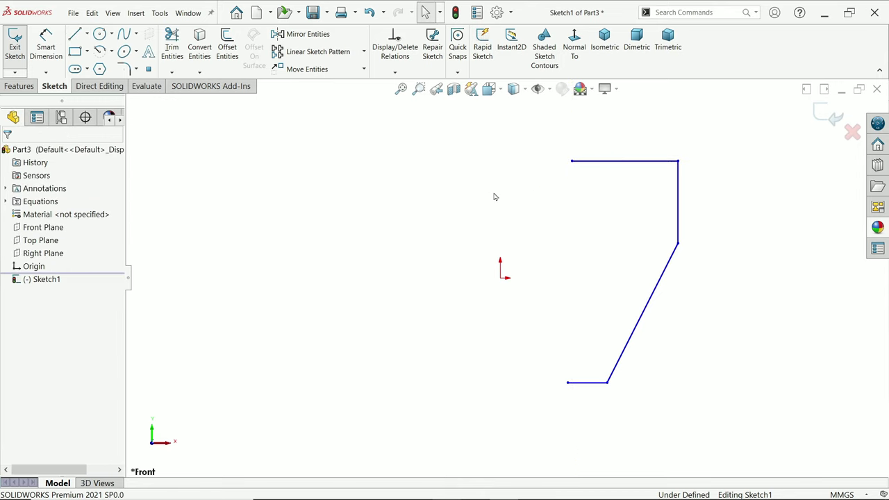
key(d)
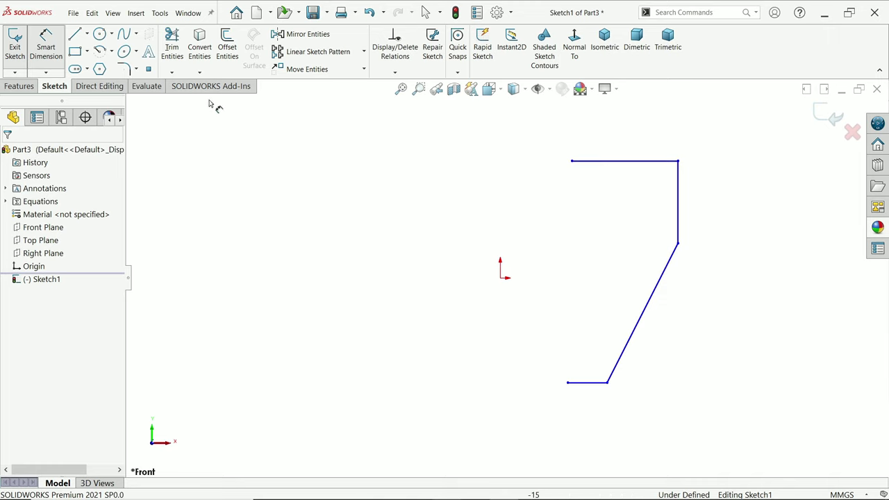
key(Escape)
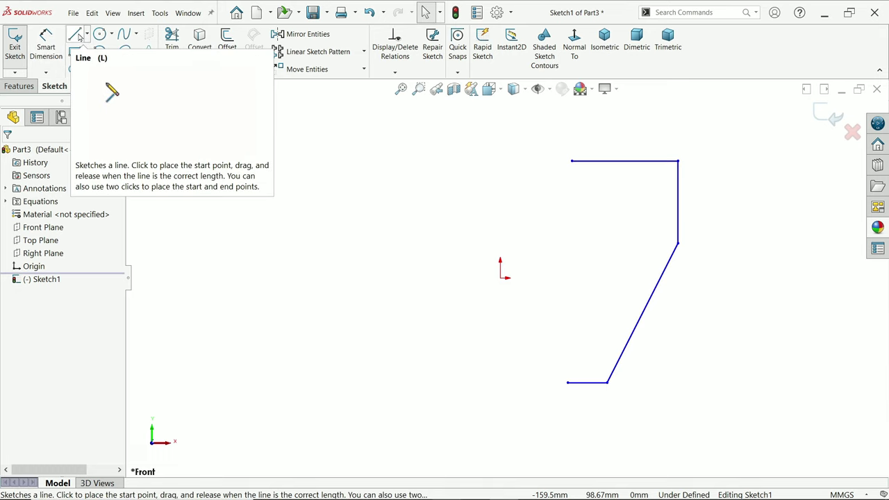
Step: Add a shallow three-point arc running left from the top edge's left end
click(111, 53)
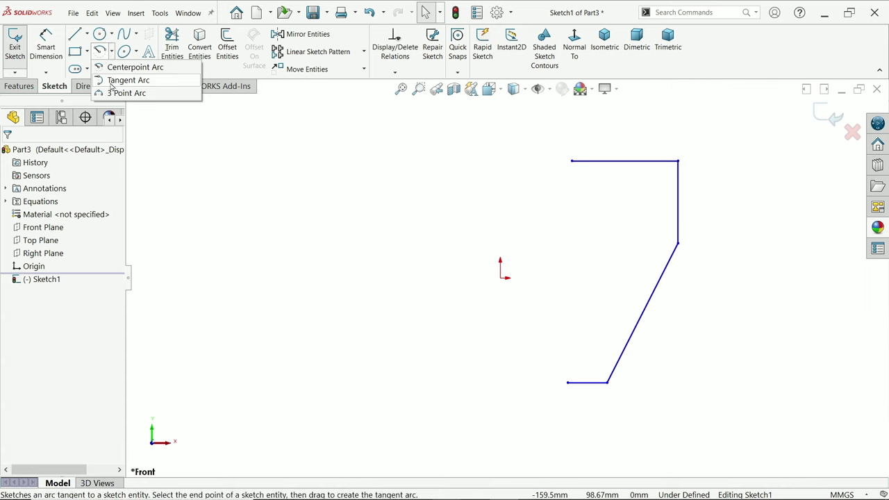
click(115, 92)
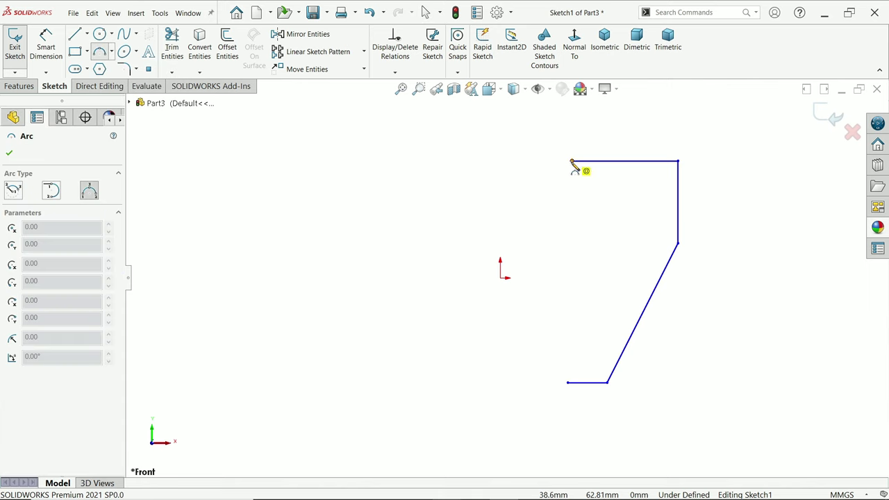
click(571, 161)
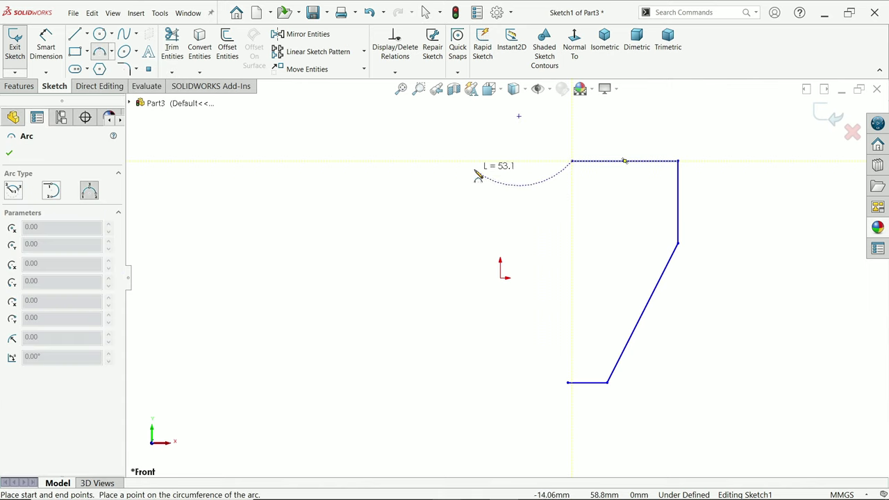
click(468, 181)
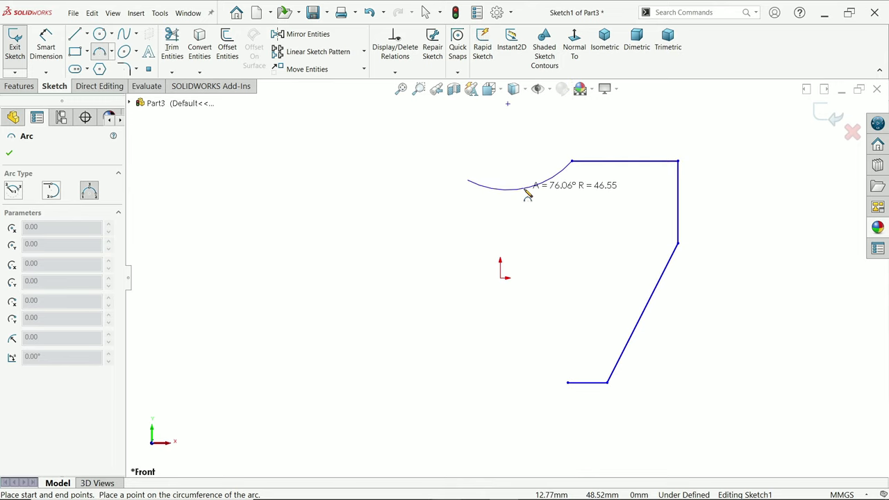
click(522, 182)
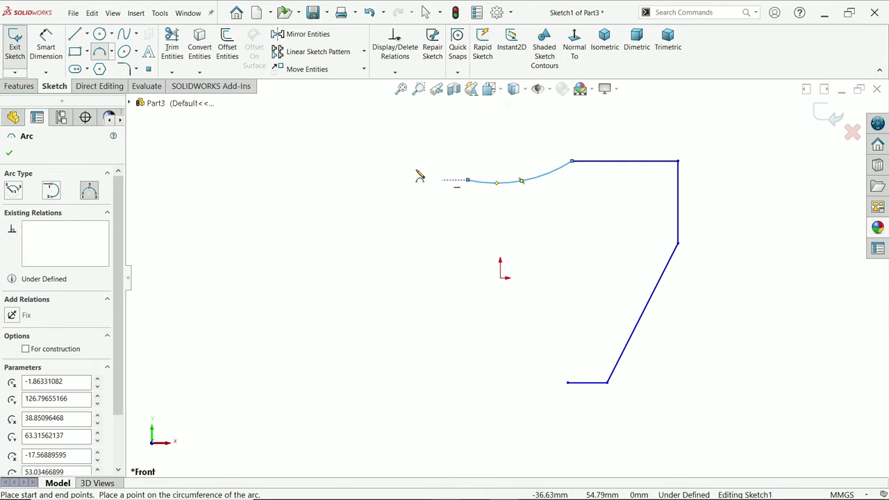
Step: Draw lines for the short slope, upper-left edge, left edge and lower edge to the origin
click(75, 34)
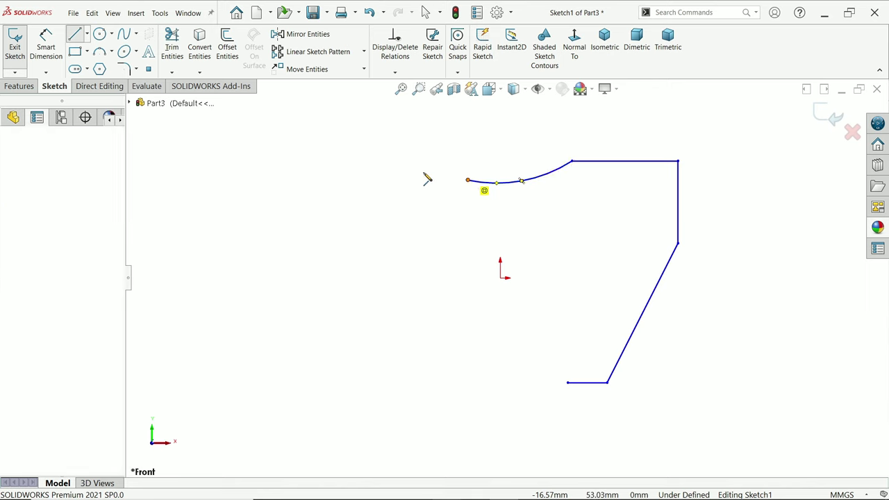
click(467, 180)
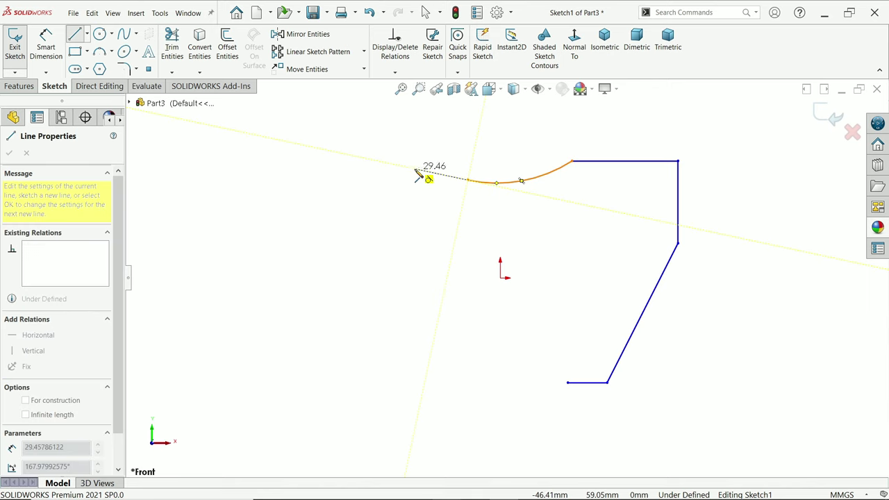
click(414, 169)
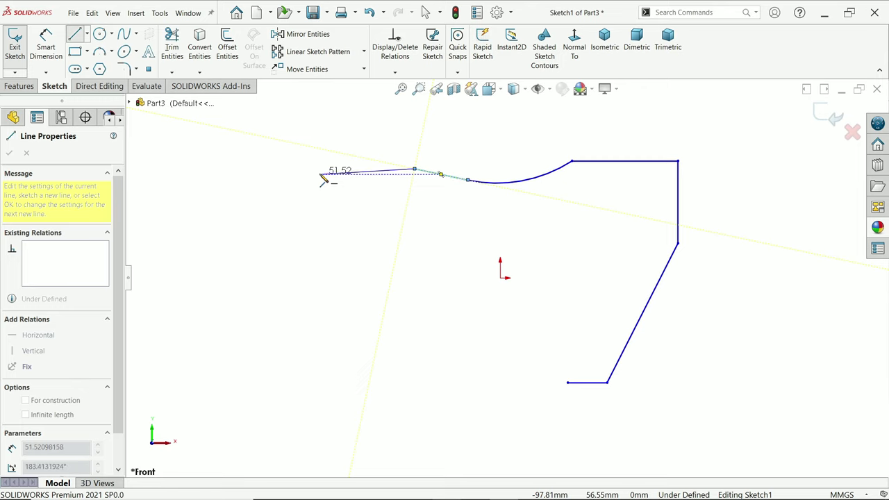
click(322, 168)
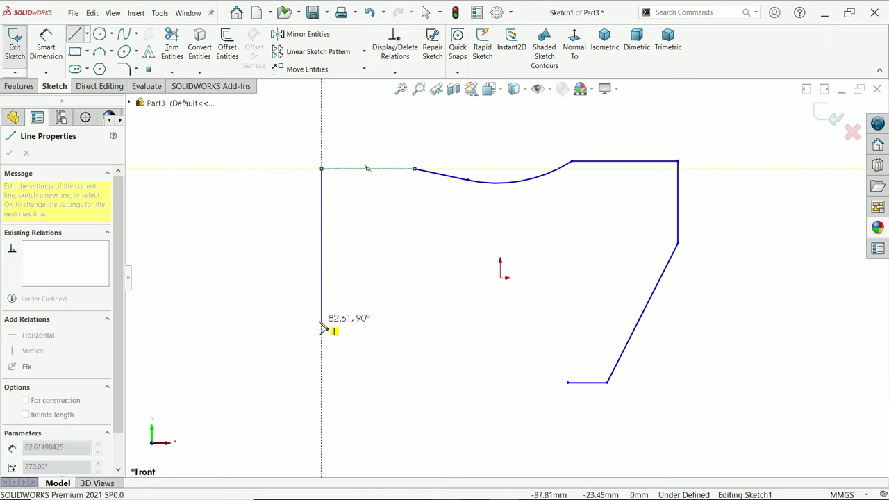
click(322, 285)
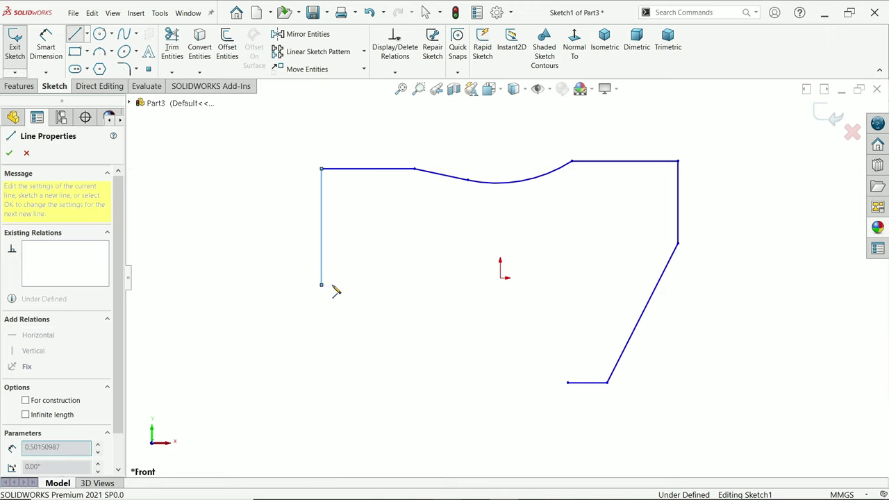
click(500, 278)
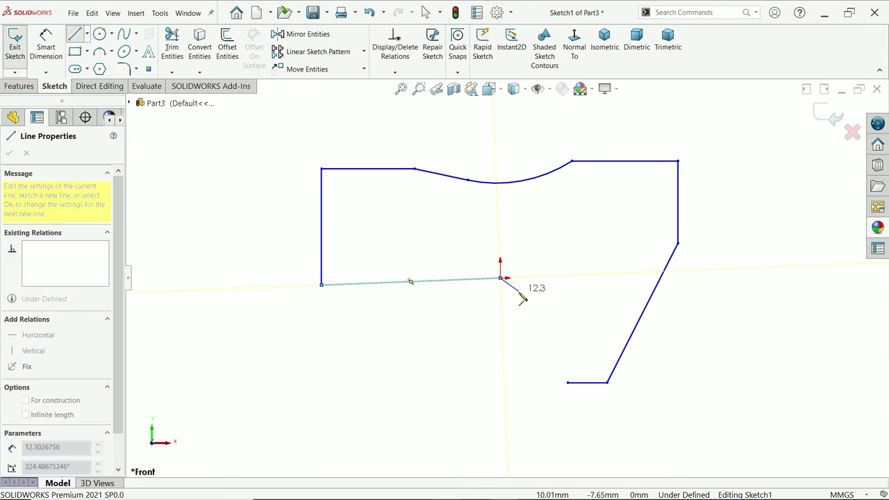
Step: Add the rounded corner below the origin, close the outline, and fit the sketch to view
scroll(501, 276, down, 3)
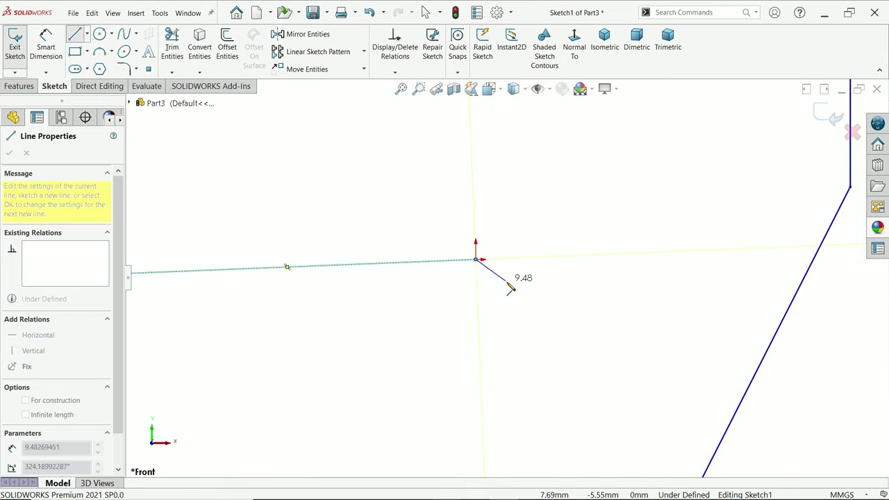
mouse_move(476, 261)
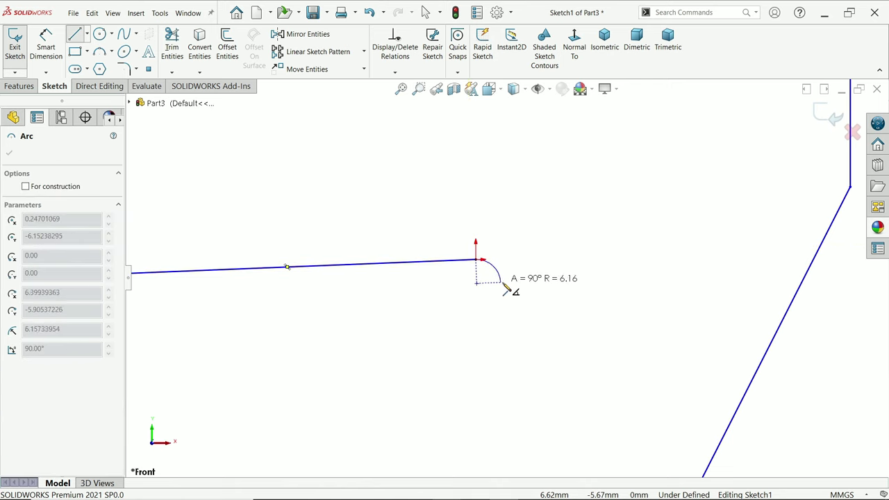
click(531, 311)
scroll(549, 332, up, 3)
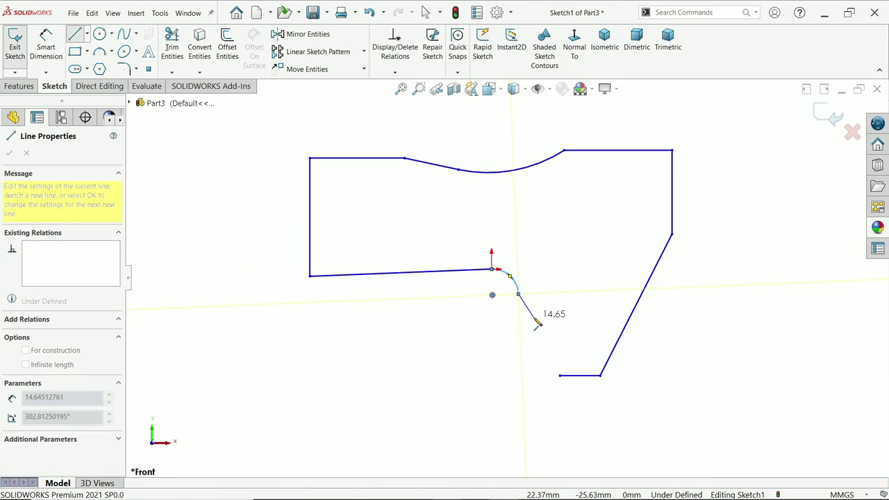
scroll(512, 270, down, 3)
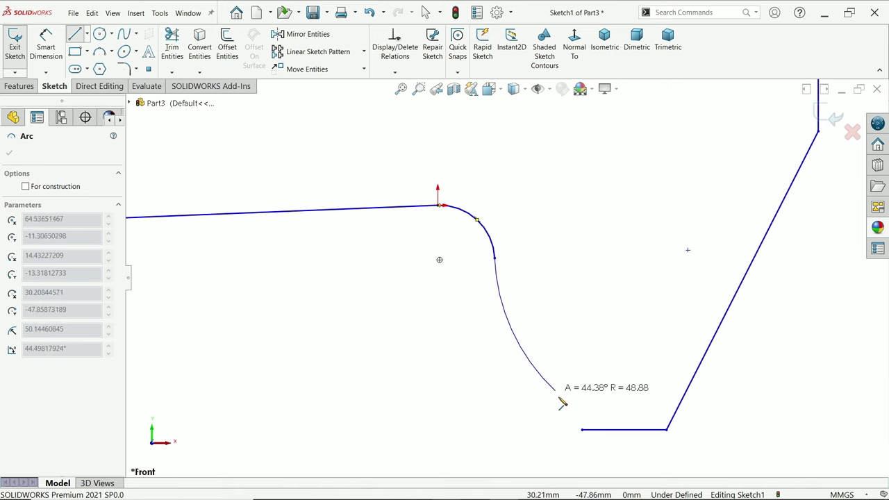
click(582, 429)
right_click(599, 230)
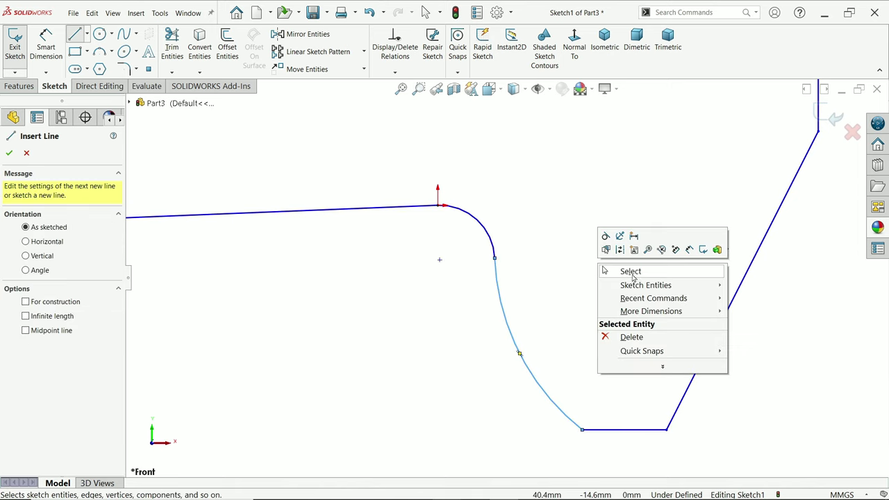
click(633, 271)
key(f)
scroll(486, 226, up, 3)
Step: Reshape the outline's upper curve by dragging its point
scroll(538, 252, down, 5)
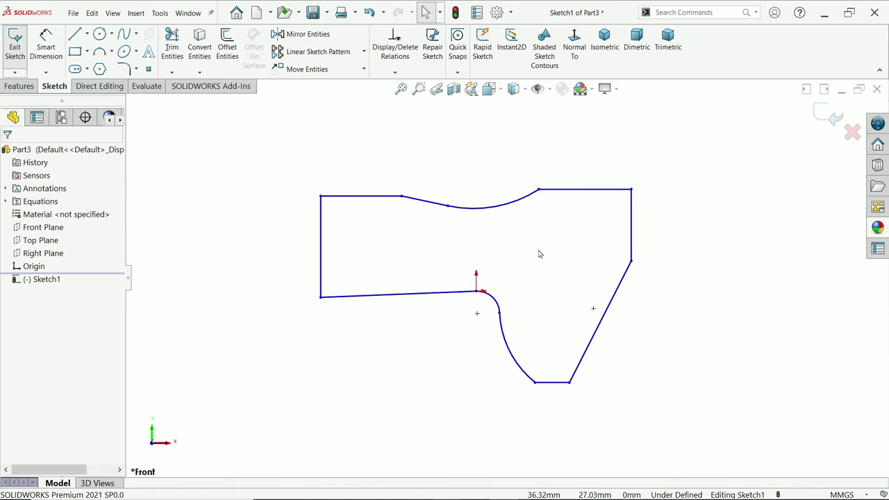
scroll(420, 202, down, 2)
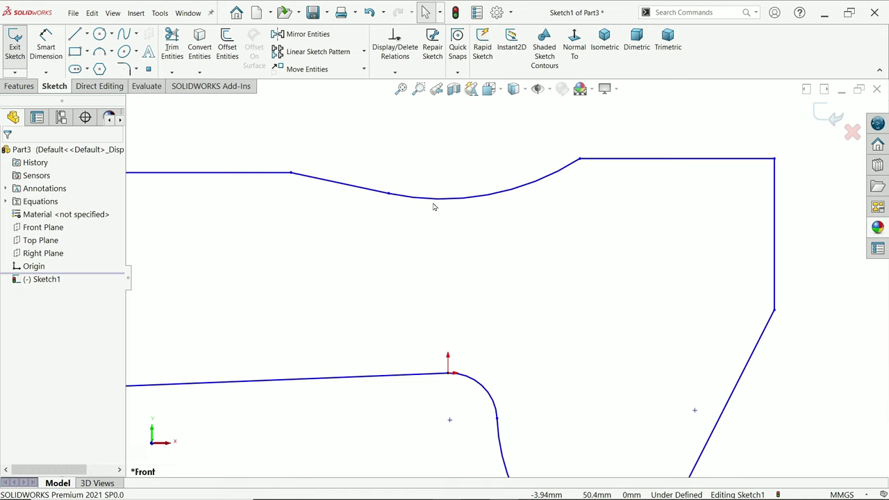
mouse_move(389, 195)
mouse_down()
mouse_move(410, 210)
mouse_move(457, 218)
mouse_up()
key(f)
Step: Make the bottom-left line running to the origin horizontal
click(358, 217)
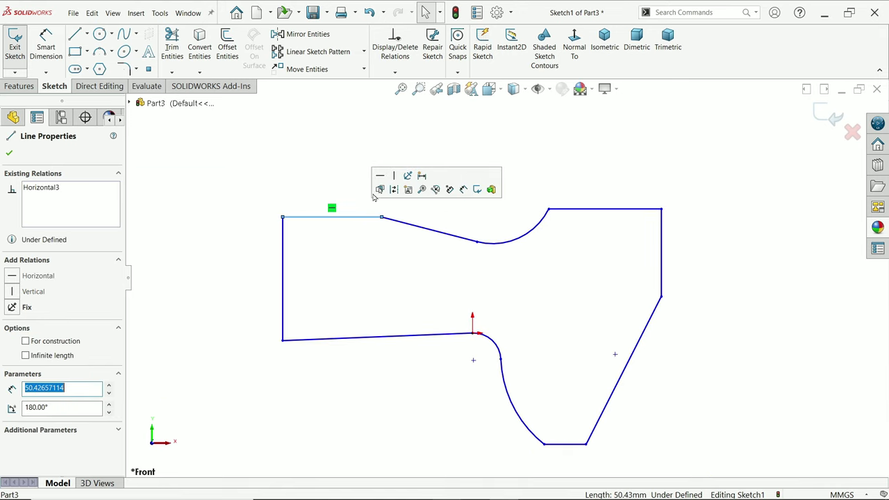
click(284, 262)
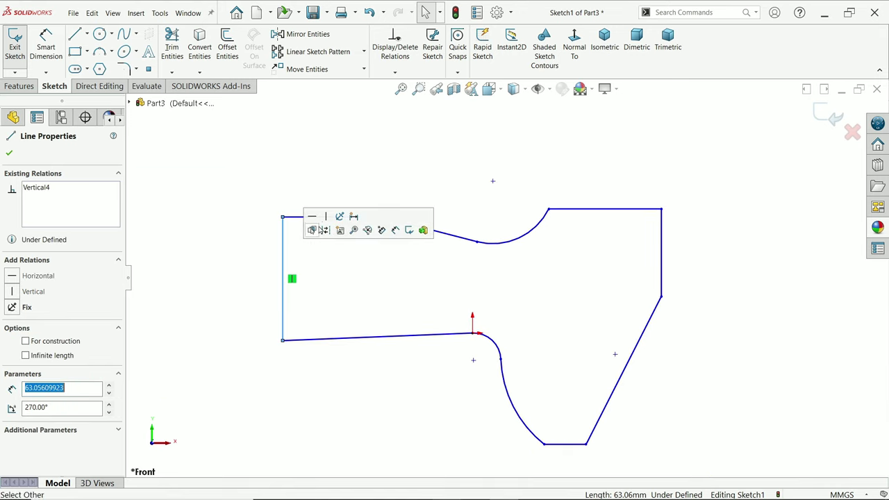
click(368, 338)
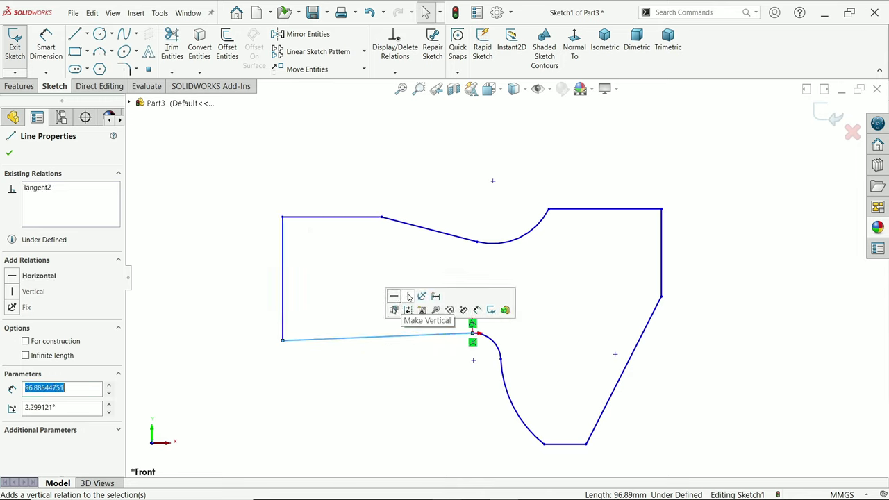
click(394, 297)
scroll(560, 312, up, 3)
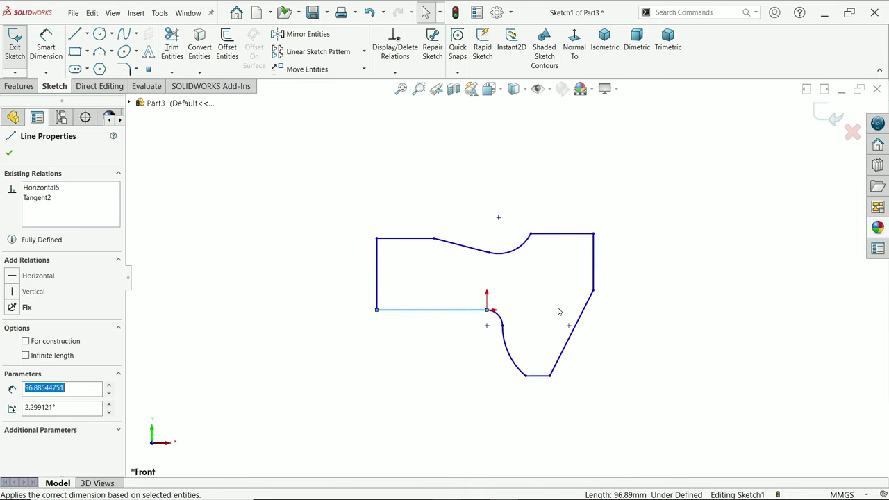
scroll(639, 276, down, 4)
key(Escape)
scroll(448, 272, up, 2)
scroll(427, 273, down, 1)
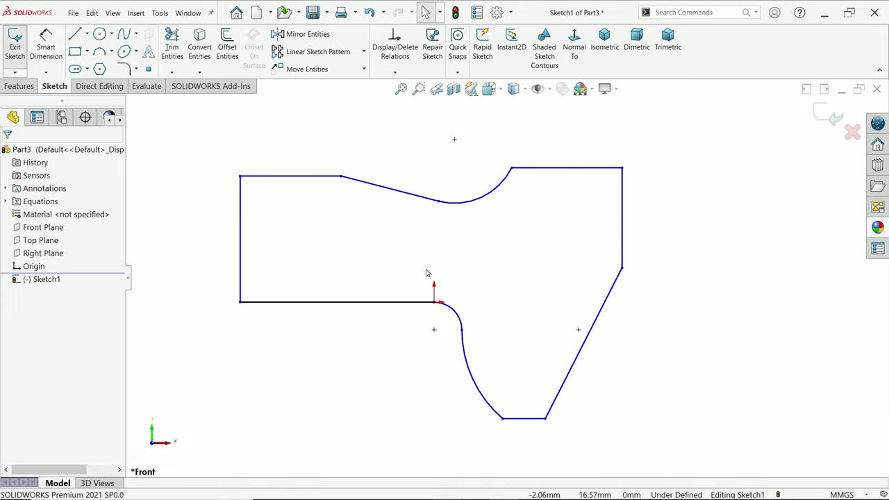
Step: Dimension the width between the left and right edges as =A, giving 81.00
click(46, 43)
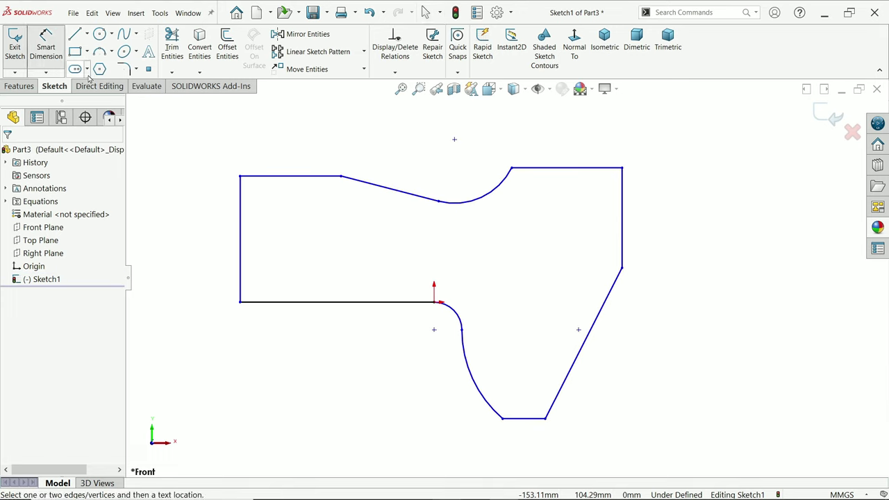
click(241, 221)
click(622, 219)
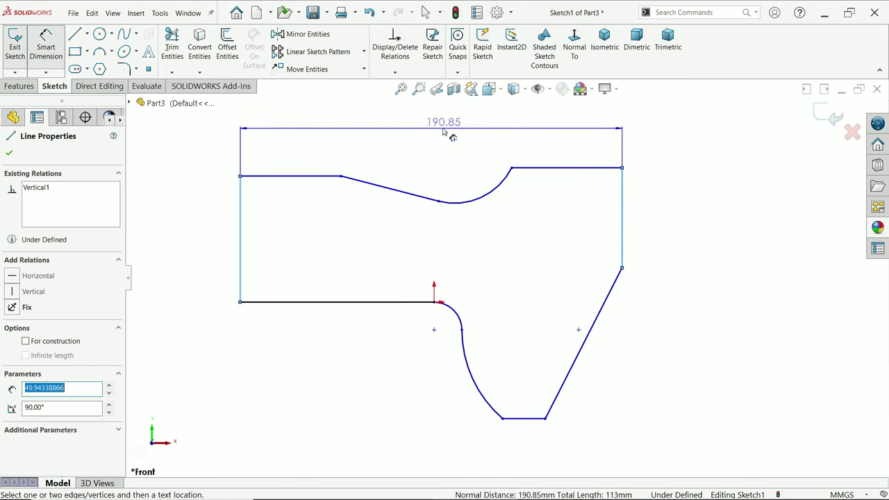
click(443, 131)
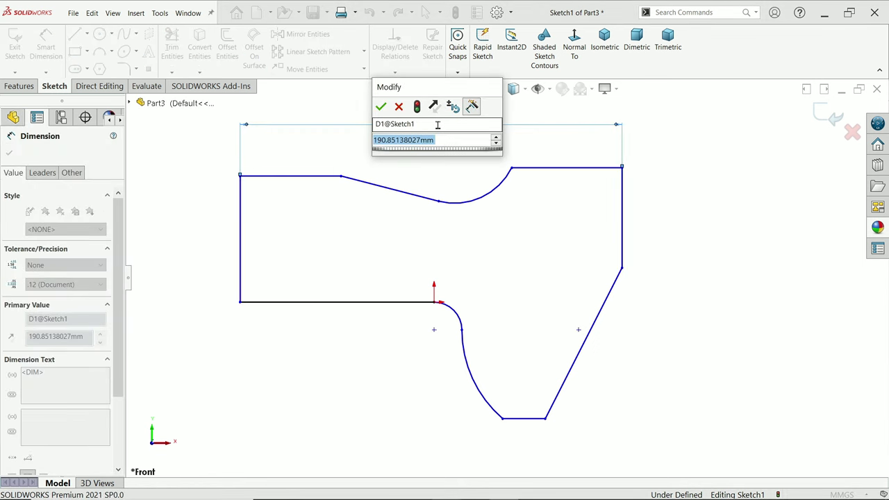
text(=)
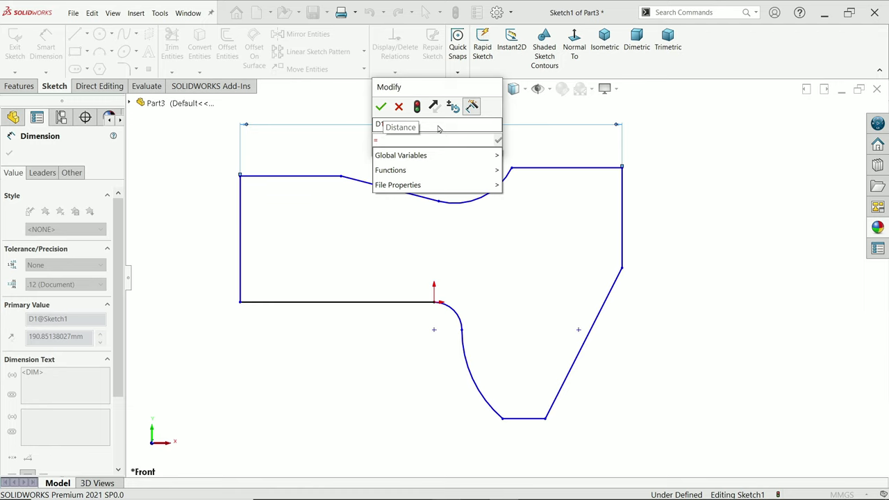
mouse_move(416, 158)
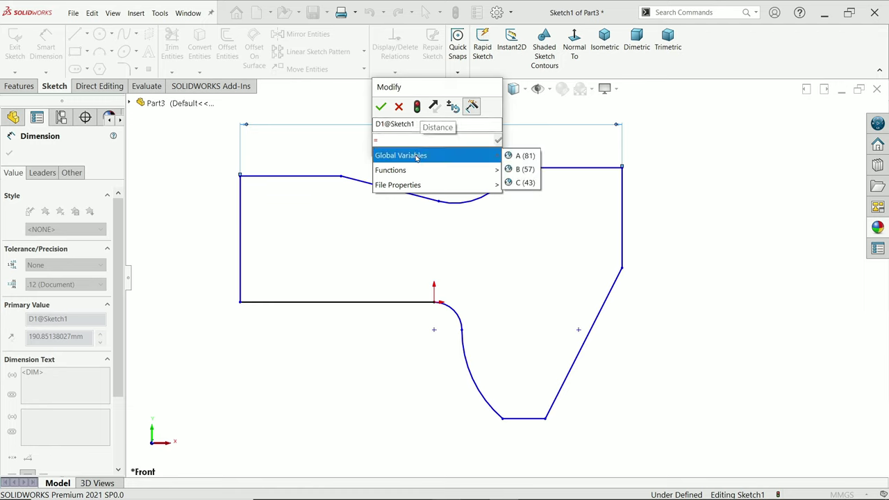
text(A)
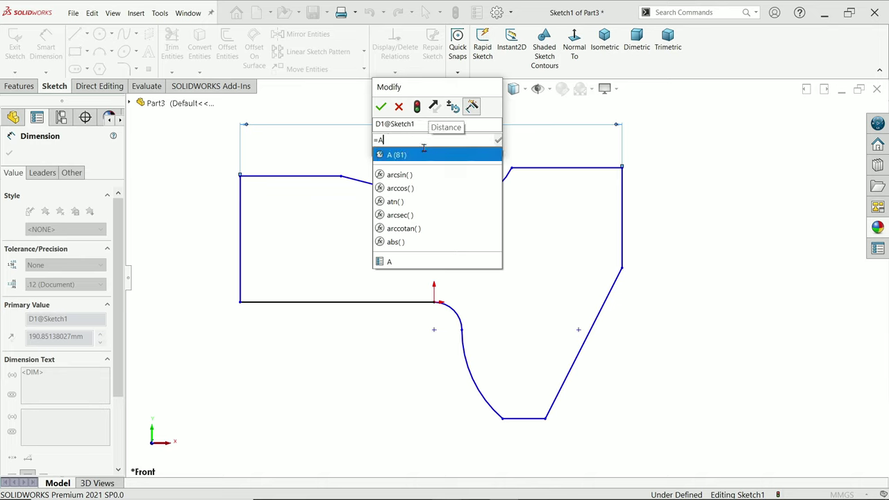
key(BackSpace)
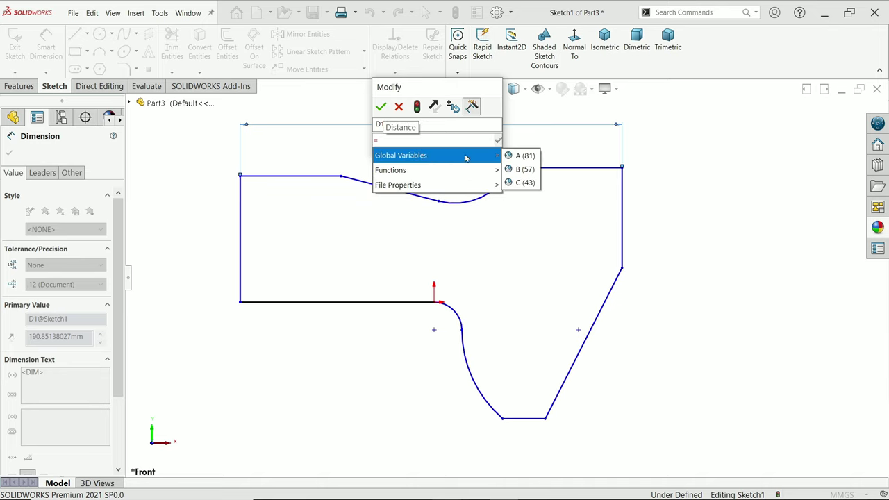
click(522, 156)
click(498, 142)
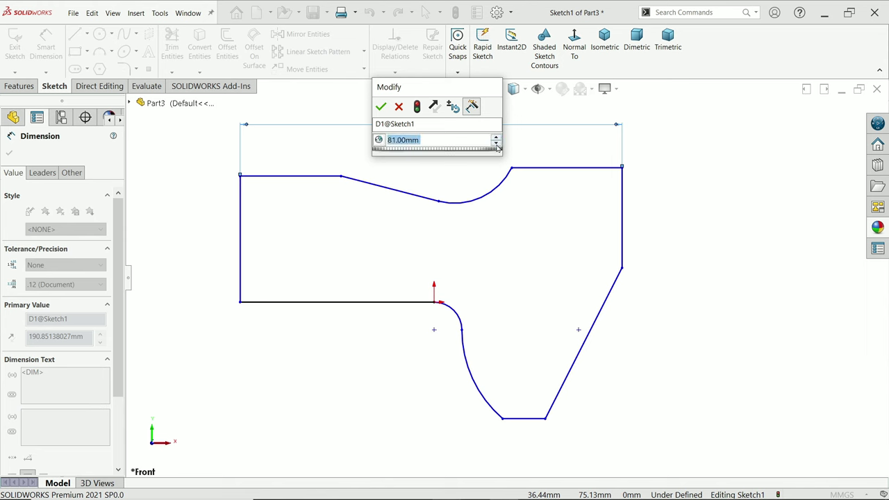
click(380, 106)
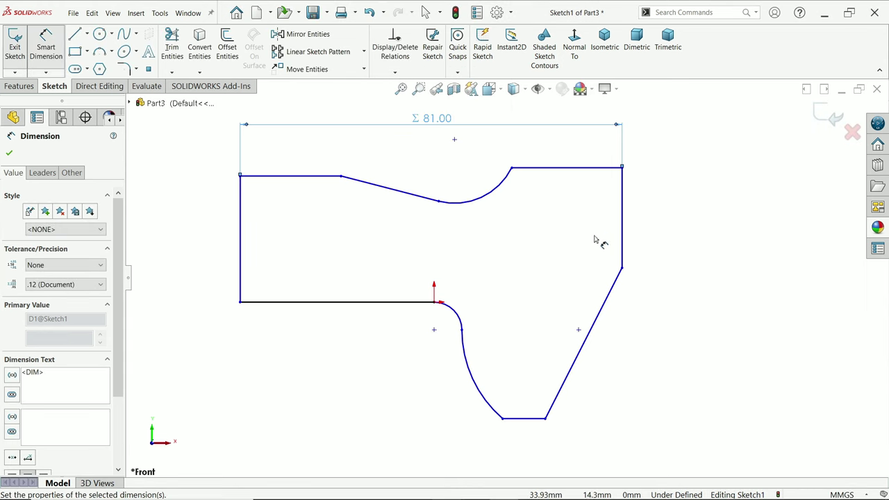
Step: Dimension the outline's overall height and link it to global variable B (57.00)
click(595, 168)
click(524, 419)
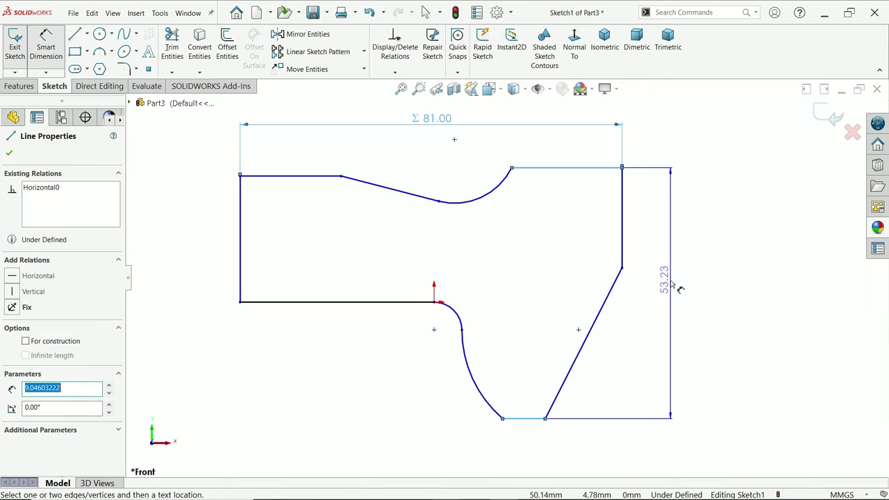
click(677, 288)
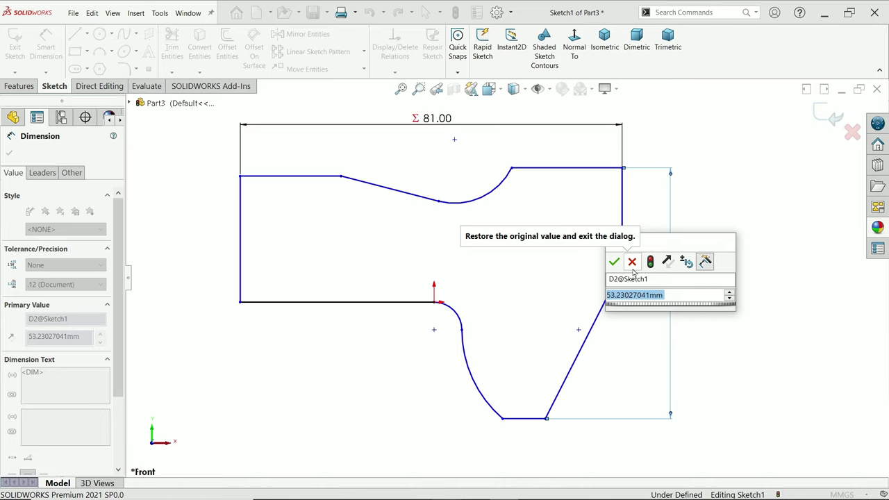
text(=)
mouse_move(696, 314)
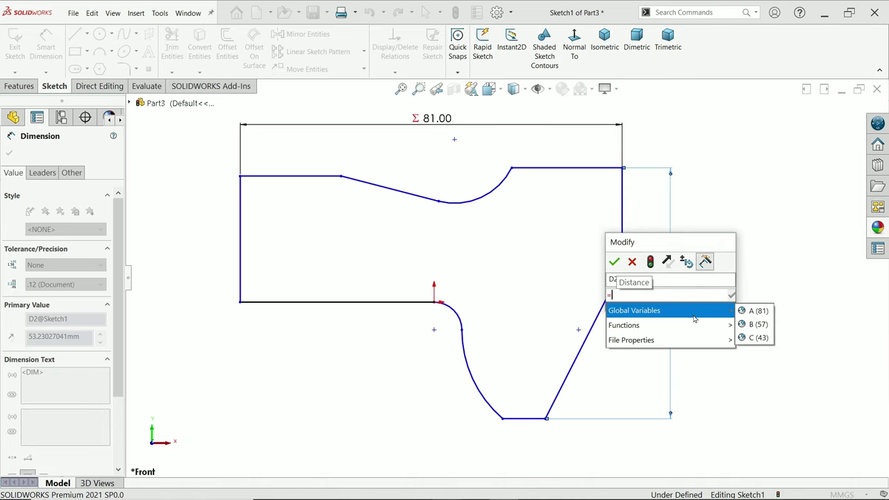
click(753, 325)
click(731, 297)
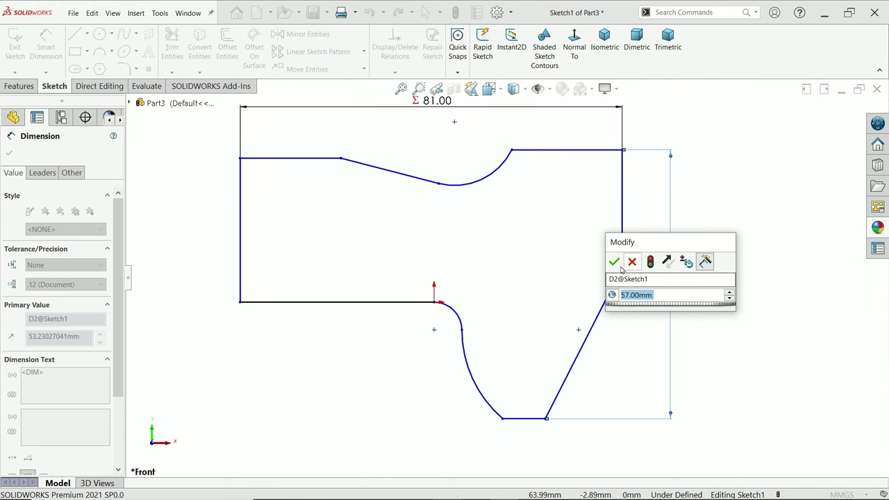
key(Return)
scroll(551, 271, up, 2)
scroll(551, 271, down, 3)
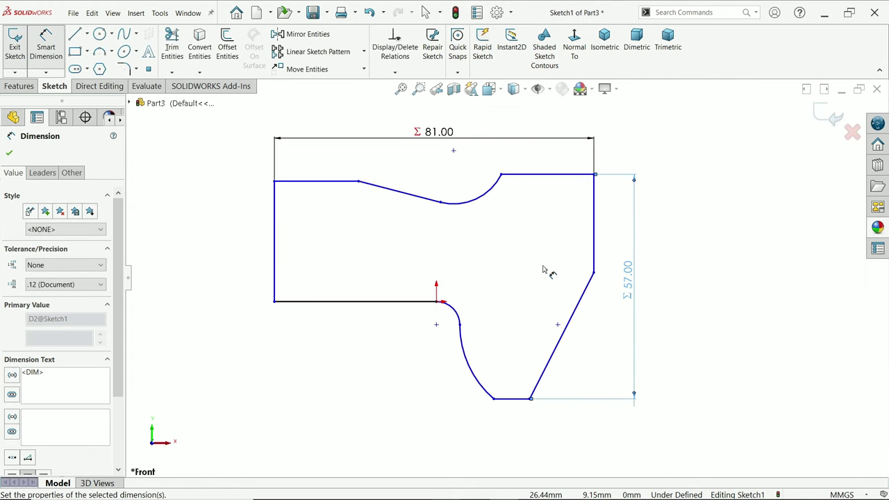
scroll(478, 340, up, 1)
scroll(478, 351, down, 1)
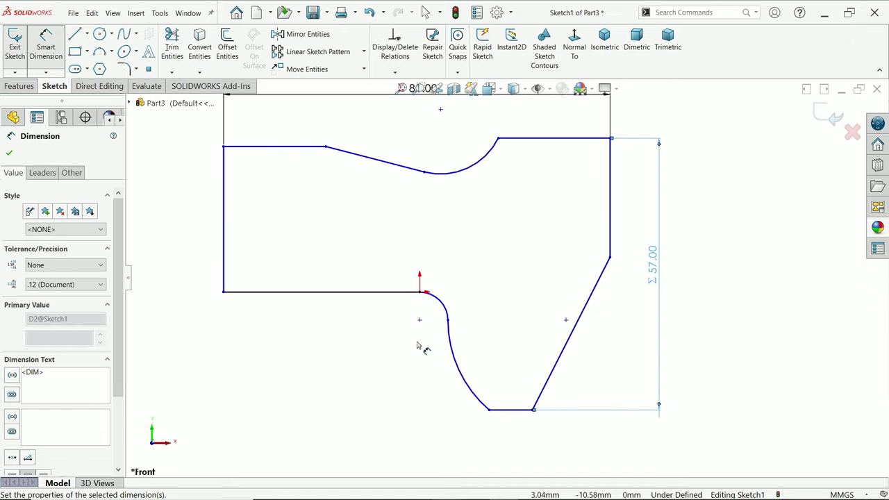
Step: Set the lower arc to R29 and the right edge's vertical distance to 24 mm
click(468, 383)
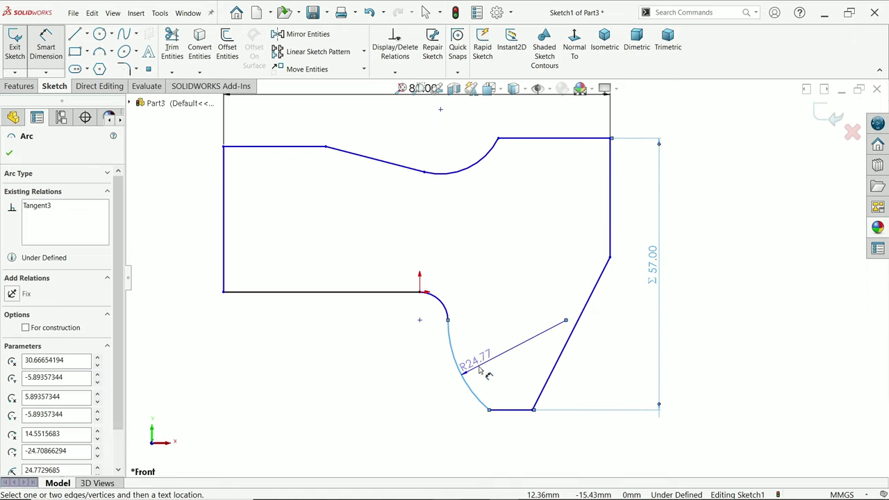
click(488, 370)
text(29)
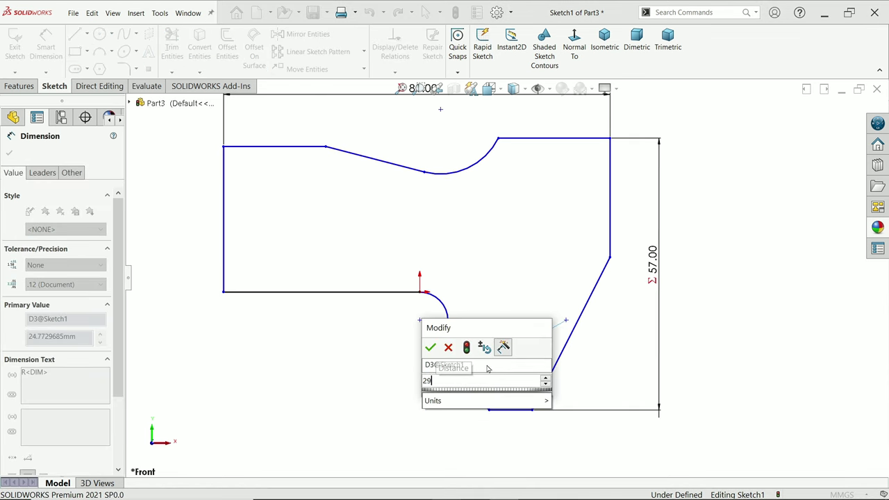
key(Return)
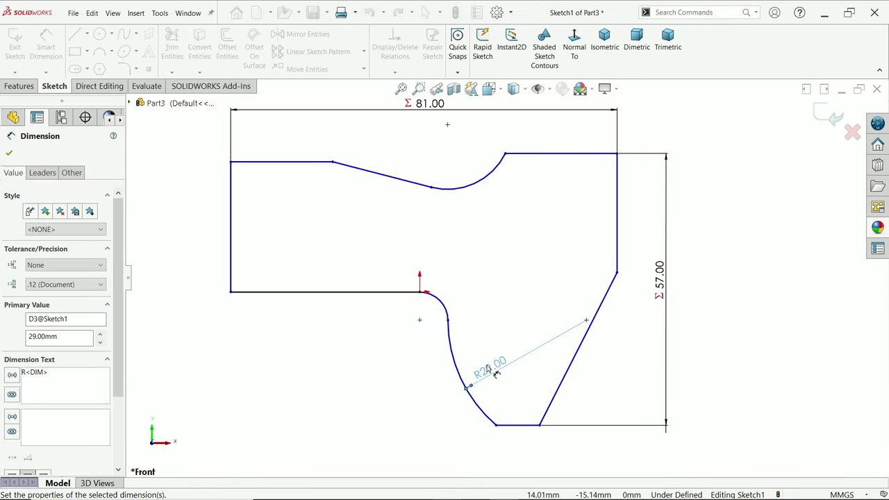
scroll(708, 262, up, 1)
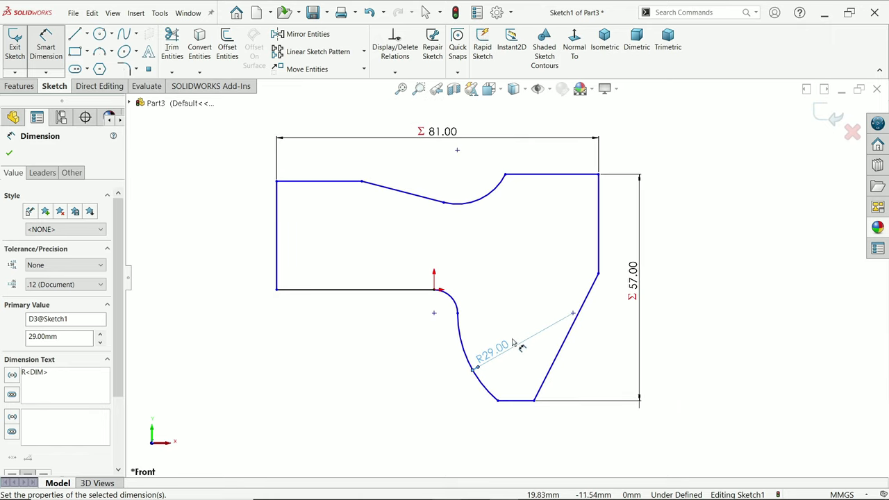
scroll(528, 313, down, 1)
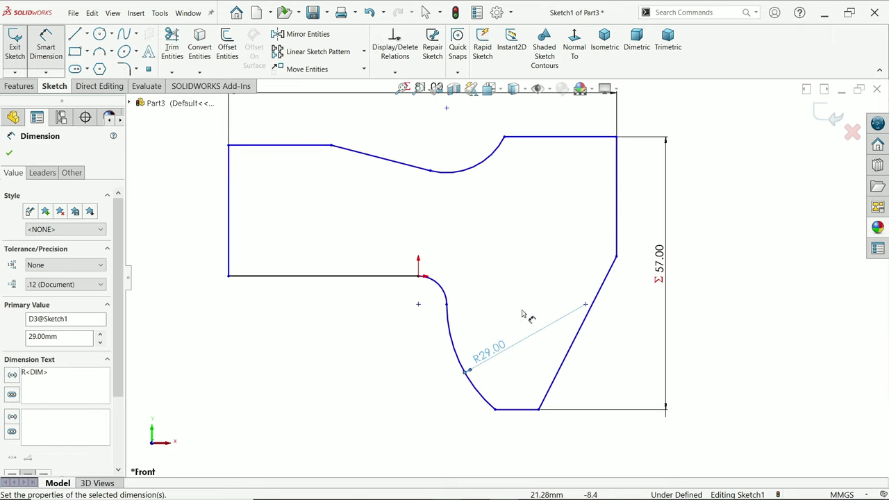
click(585, 138)
click(616, 257)
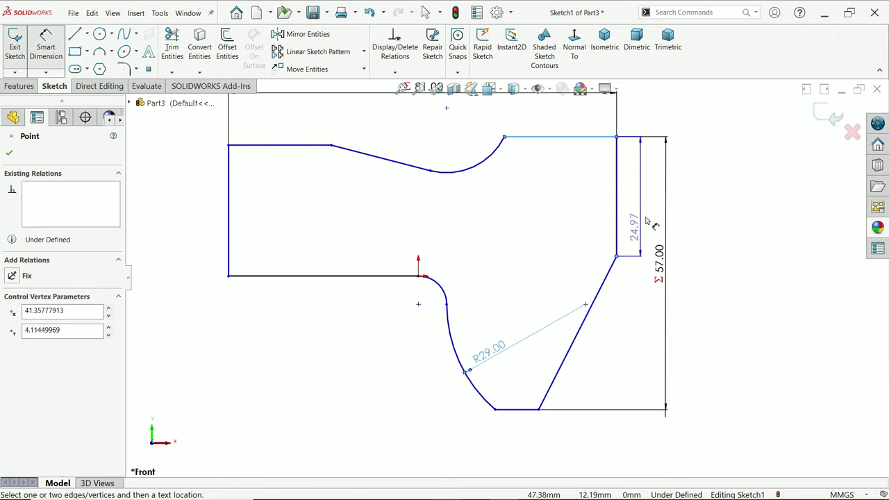
click(656, 220)
text(24)
key(Return)
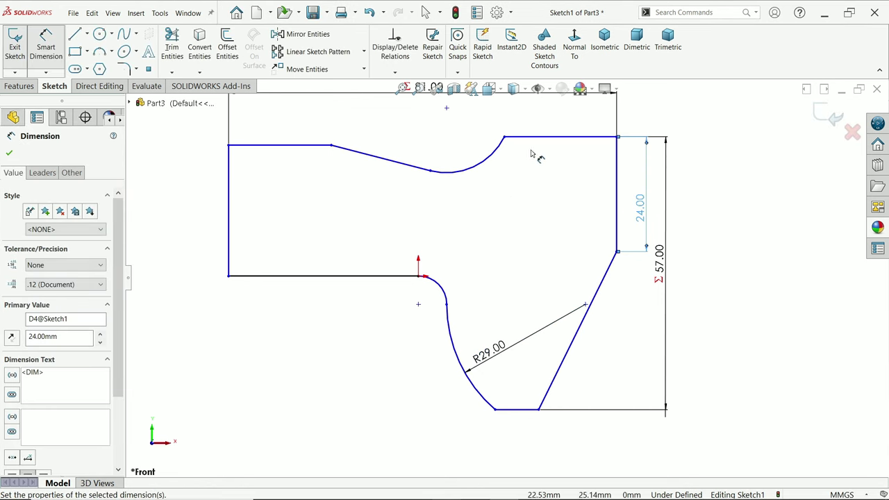
Step: Dimension the top edge to 29 mm and the upper arc to R19
click(553, 141)
click(556, 119)
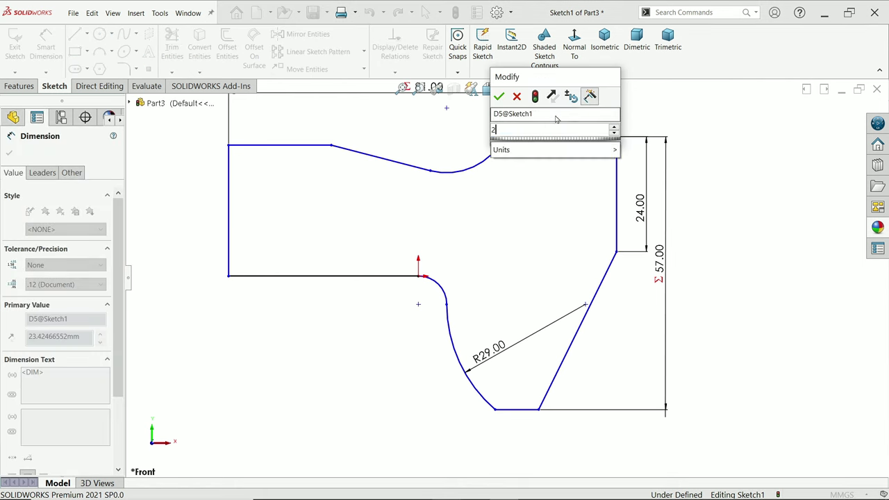
text(29)
key(Return)
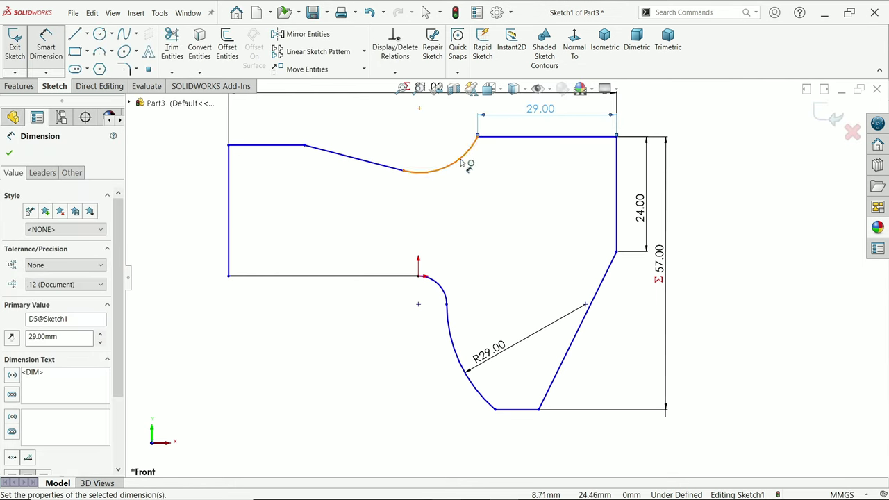
click(463, 164)
click(445, 143)
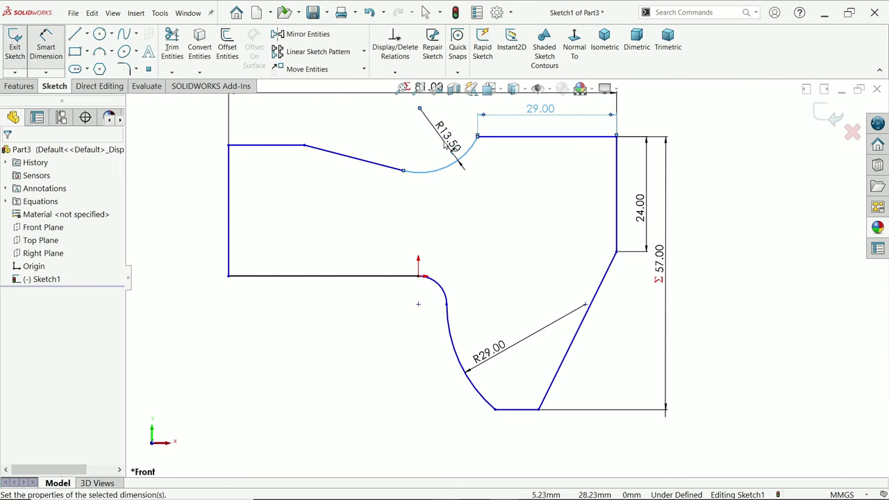
text(19)
key(Return)
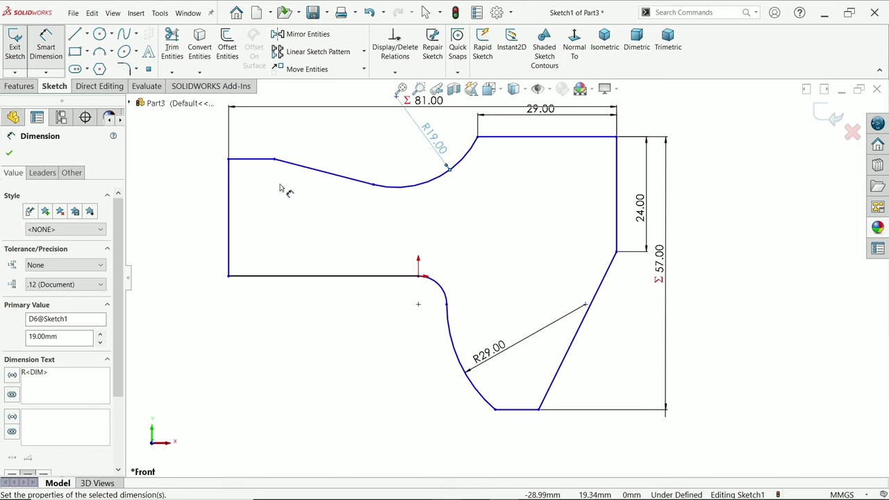
Step: Set the short left segment to 14 mm and the slanted line's angle to 10°
click(275, 161)
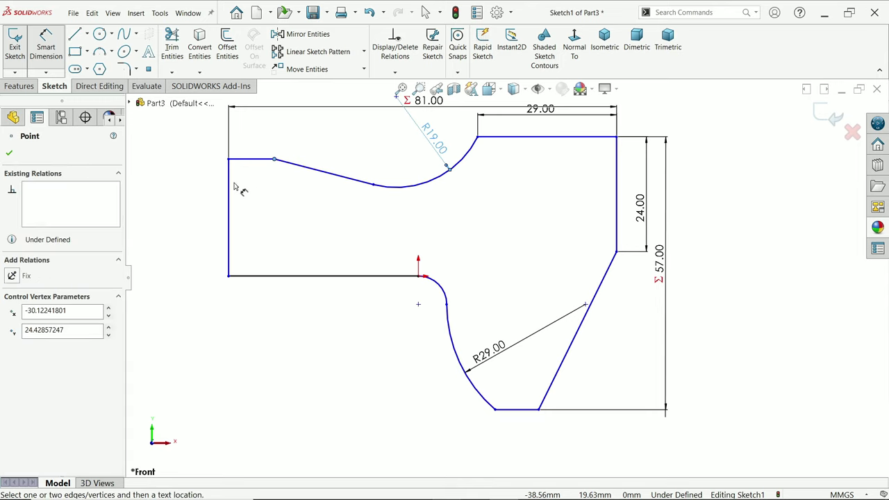
click(233, 187)
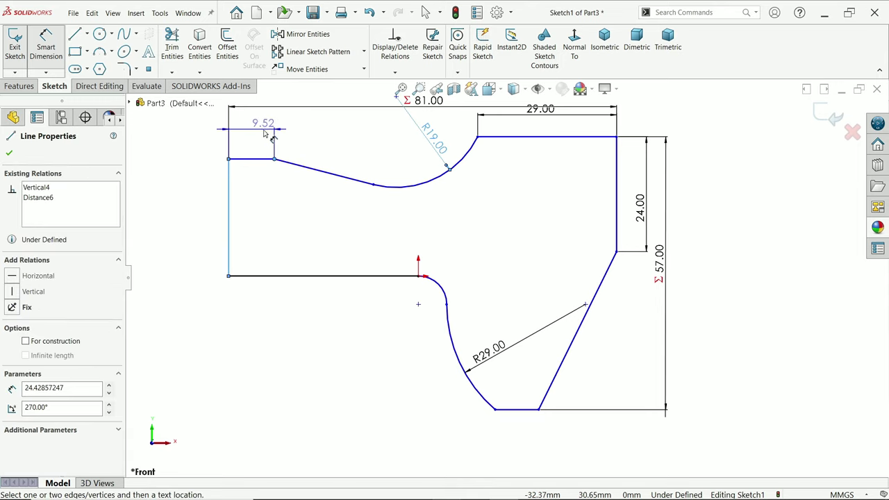
click(264, 133)
text(14)
key(Return)
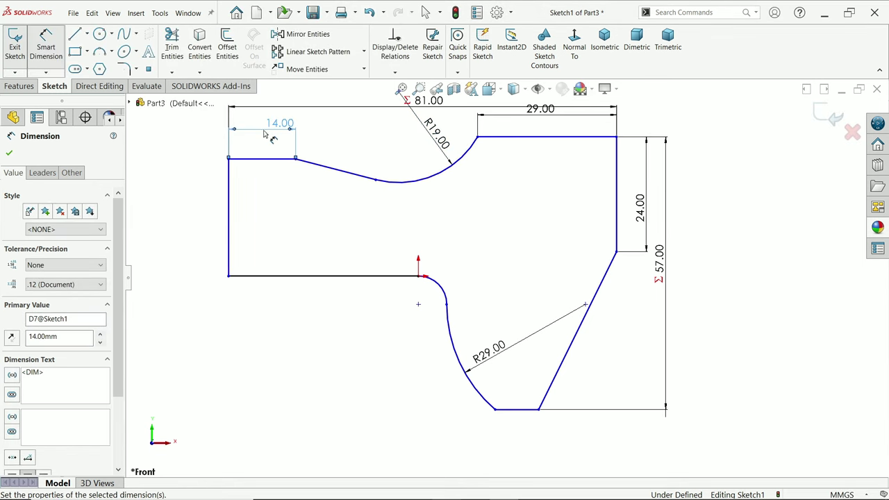
click(336, 174)
click(280, 158)
click(361, 169)
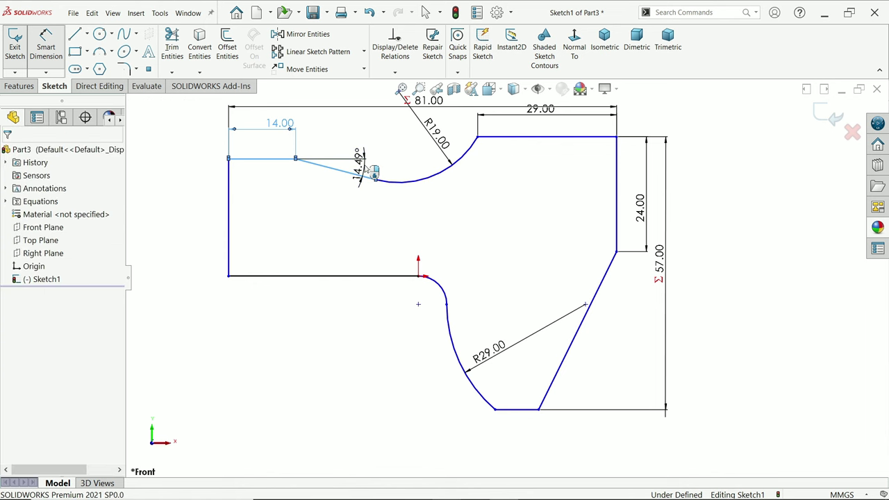
text(10)
click(312, 150)
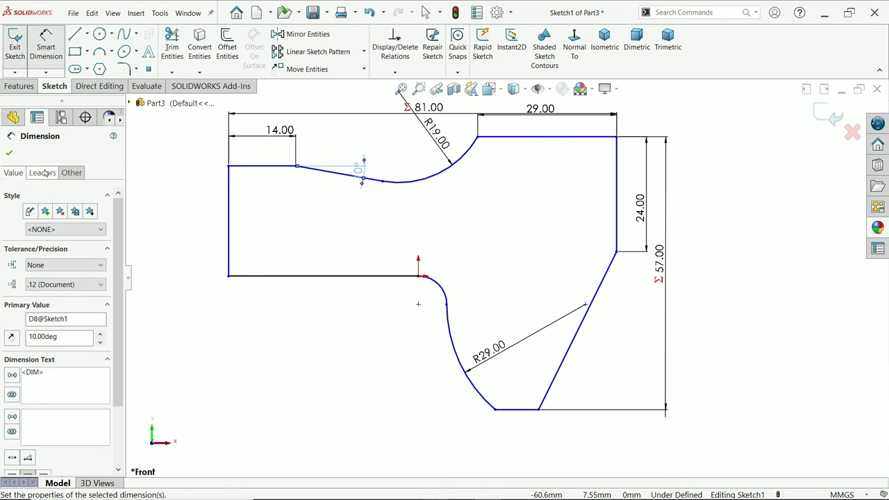
click(10, 154)
Step: Make the loose point coincident with the slanted lower edge
click(585, 307)
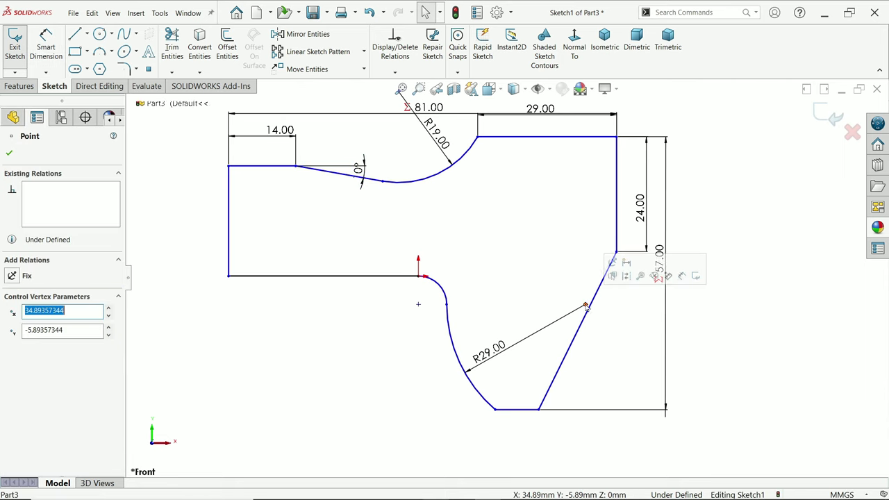
click(585, 318)
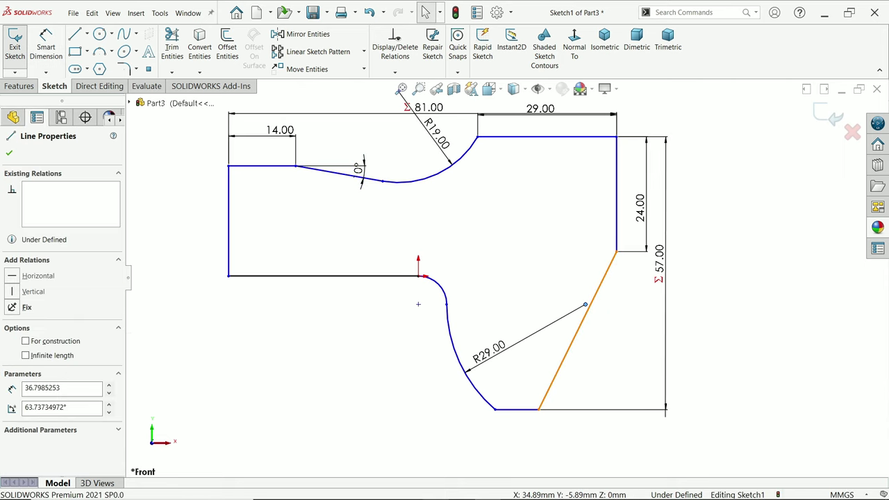
ctrl+click(586, 306)
click(628, 275)
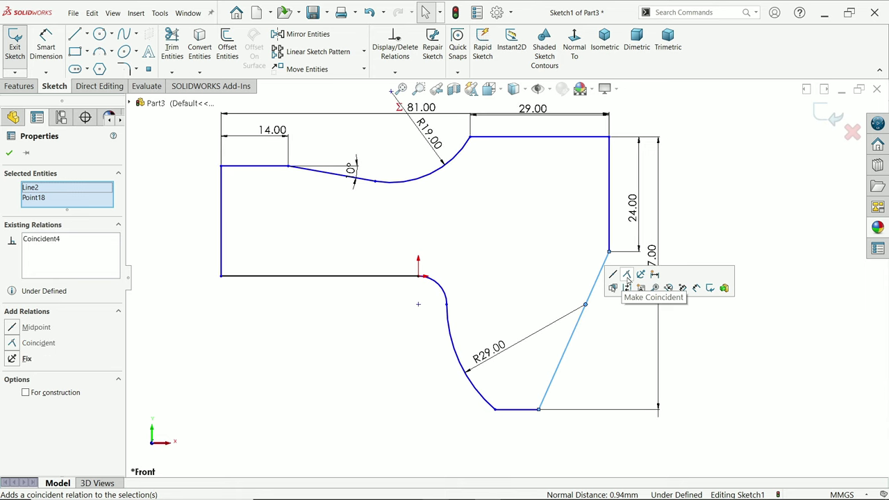
click(734, 211)
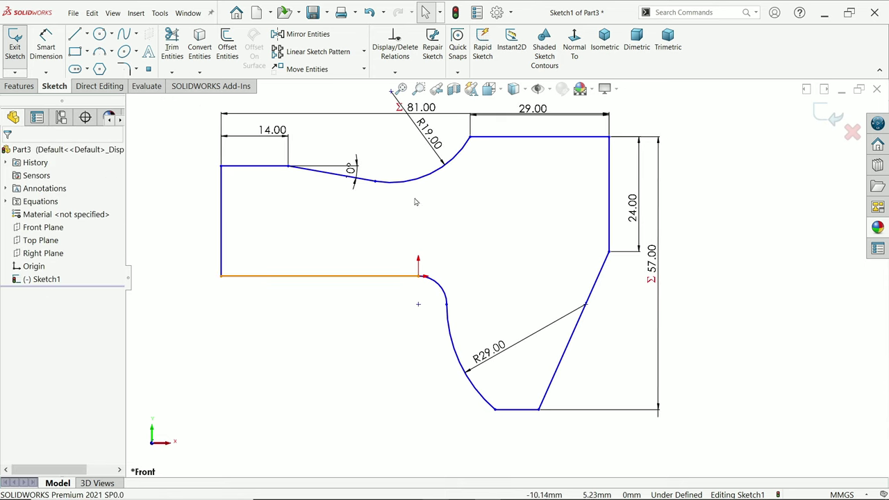
key(z)
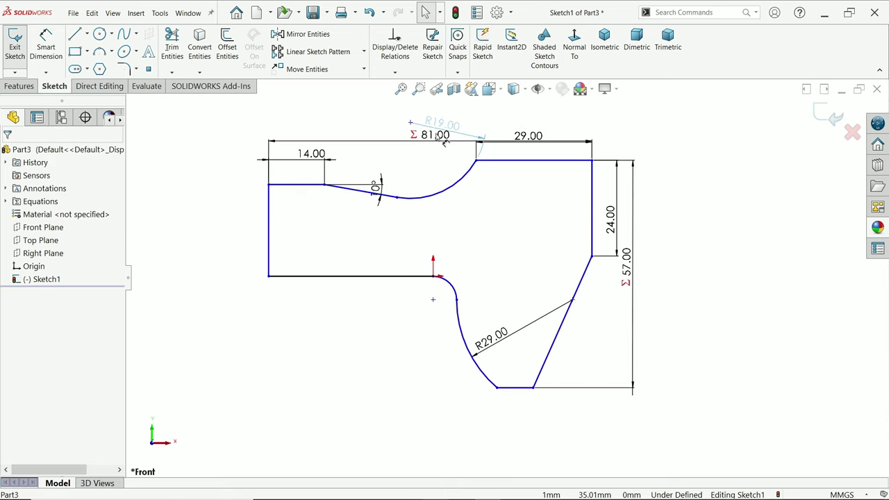
Step: Move the 81.00 and 29.00 dimensions higher above the sketch
click(438, 139)
drag(438, 139, 434, 101)
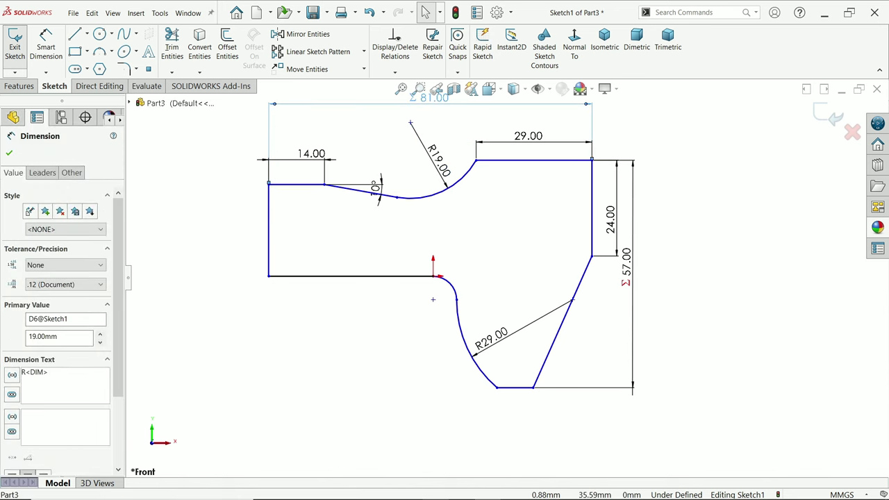
drag(528, 135, 525, 124)
scroll(402, 234, down, 2)
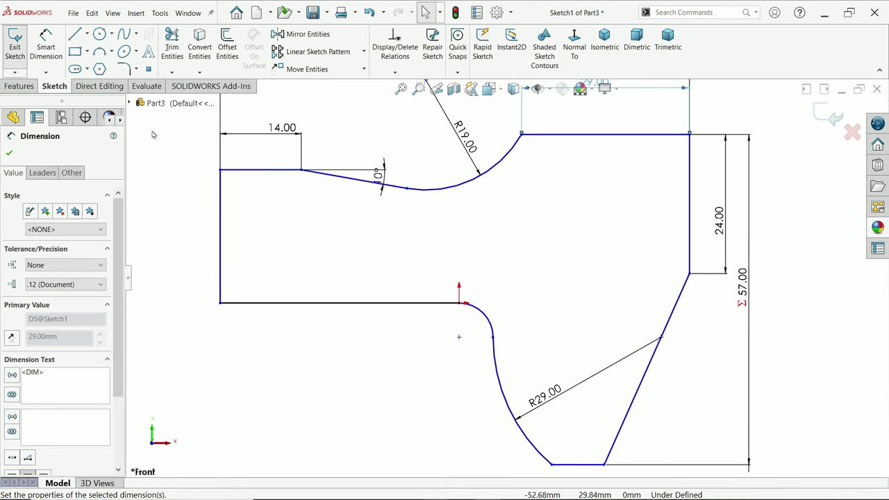
Step: Dimension the left side height between the top-left and bottom lines to 32 mm
click(46, 43)
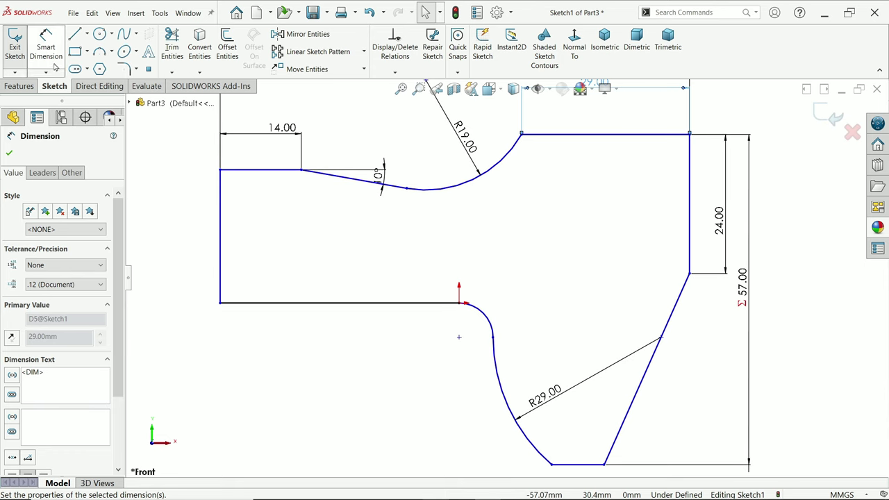
click(257, 170)
click(257, 303)
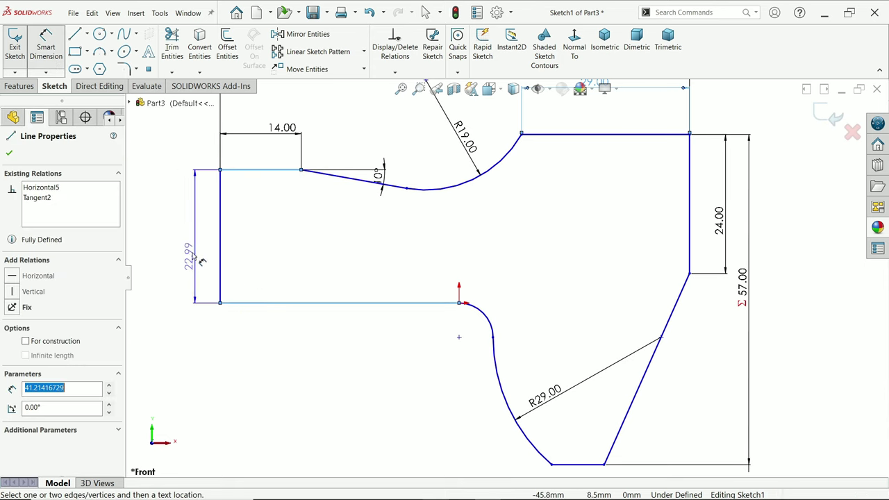
click(178, 249)
text(32)
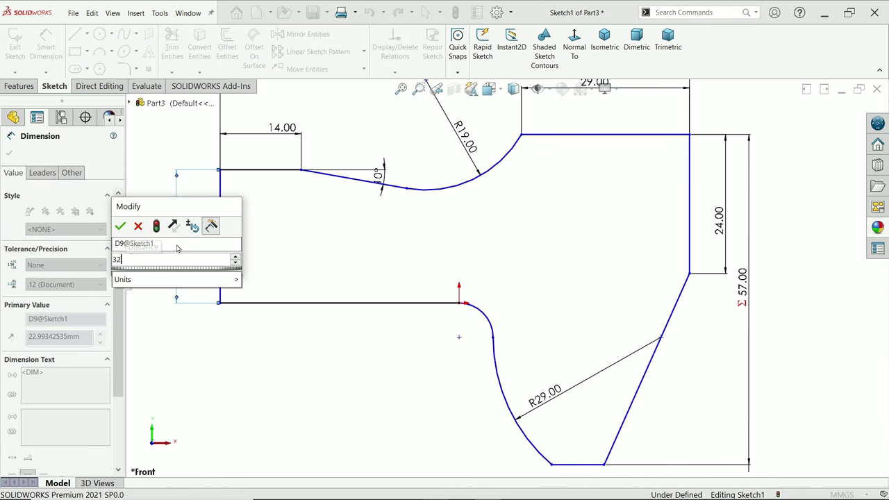
key(Return)
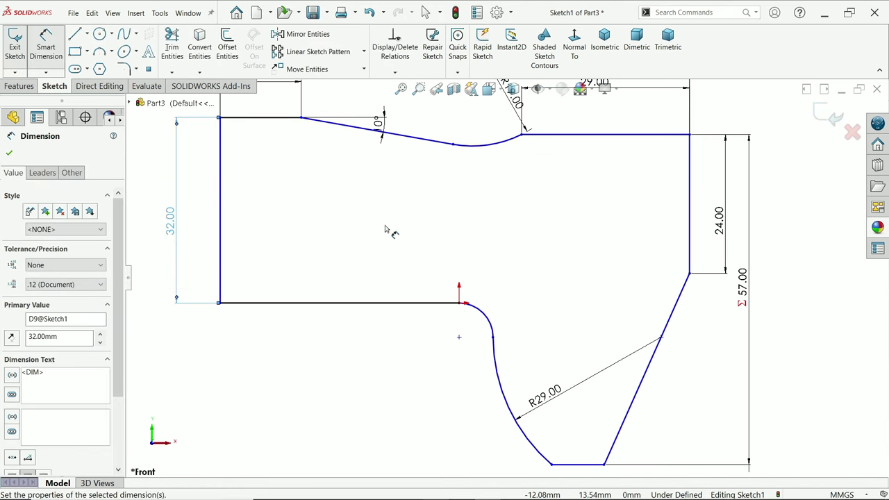
key(Escape)
Step: Drag the upper-right corner up and the bottom-right corner left to fit the outline
key(f)
scroll(577, 208, down, 2)
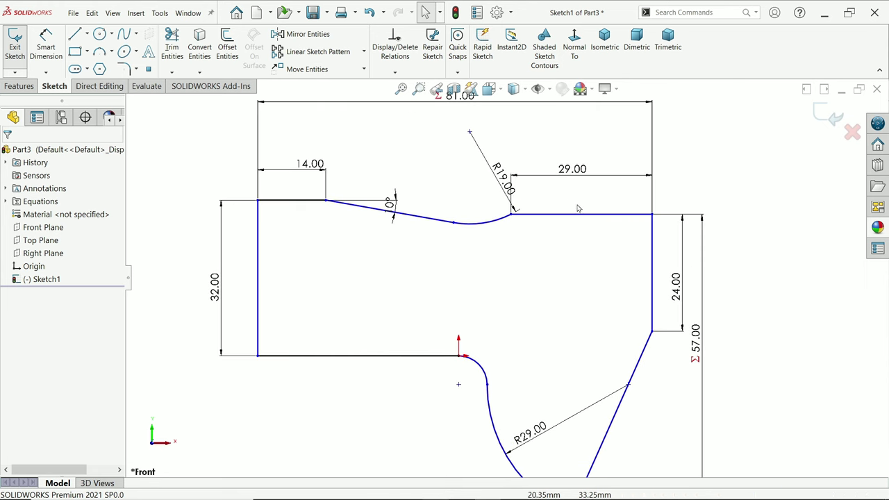
drag(651, 214, 651, 153)
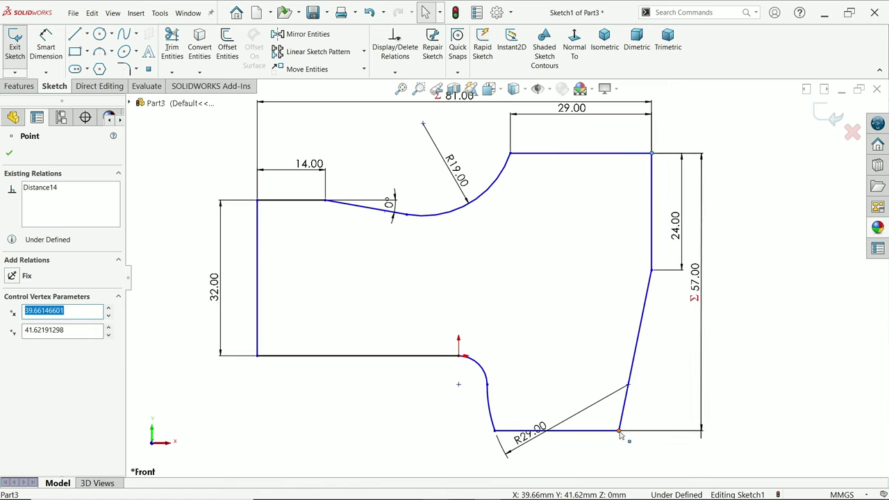
drag(620, 433, 559, 433)
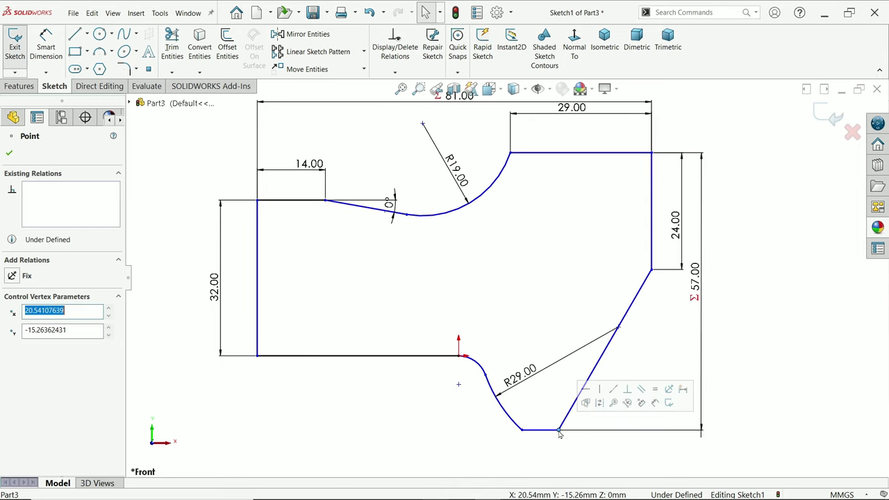
right_drag(487, 399, 485, 372)
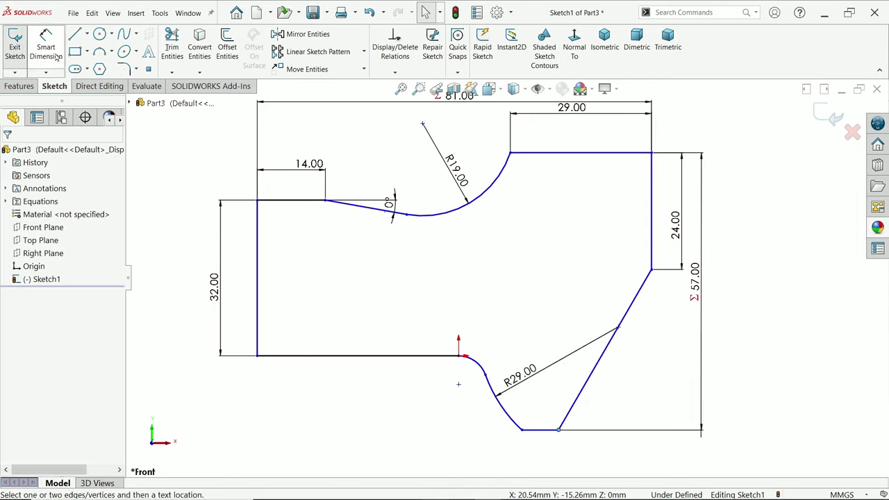
Step: Dimension the small fillet arc near the origin to R5
click(479, 366)
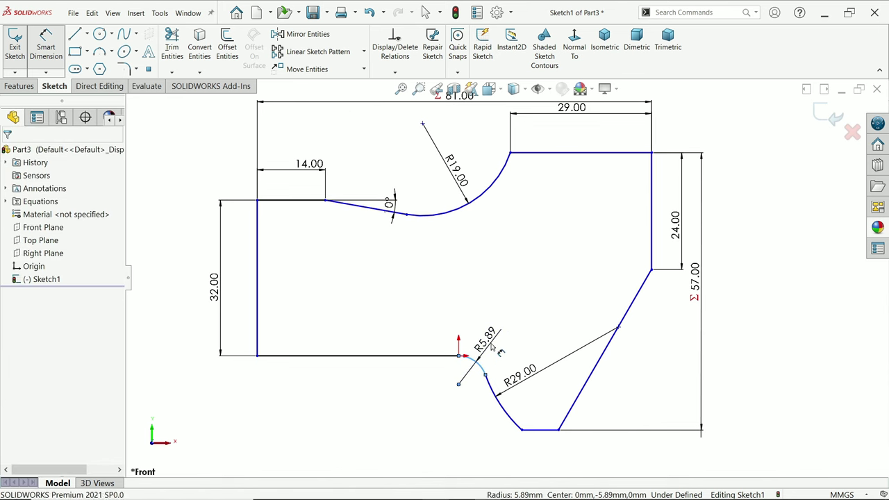
click(490, 347)
text(5.00mm)
key(Return)
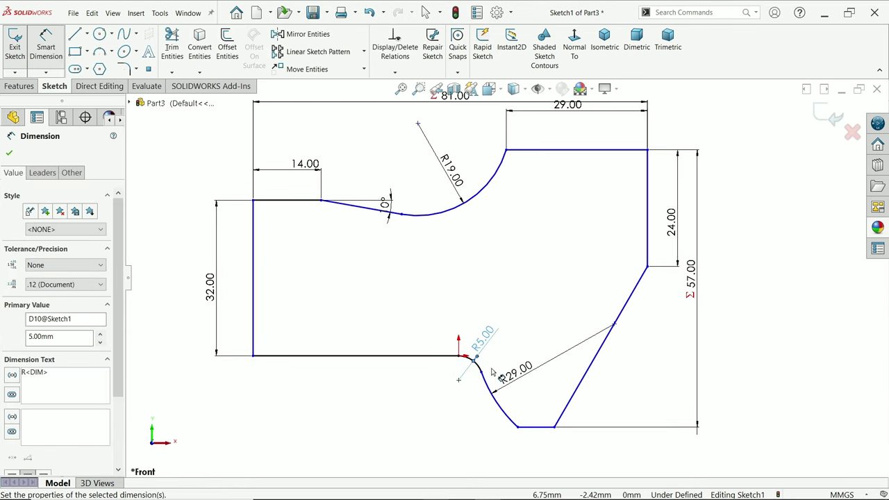
click(8, 154)
scroll(479, 361, down, 3)
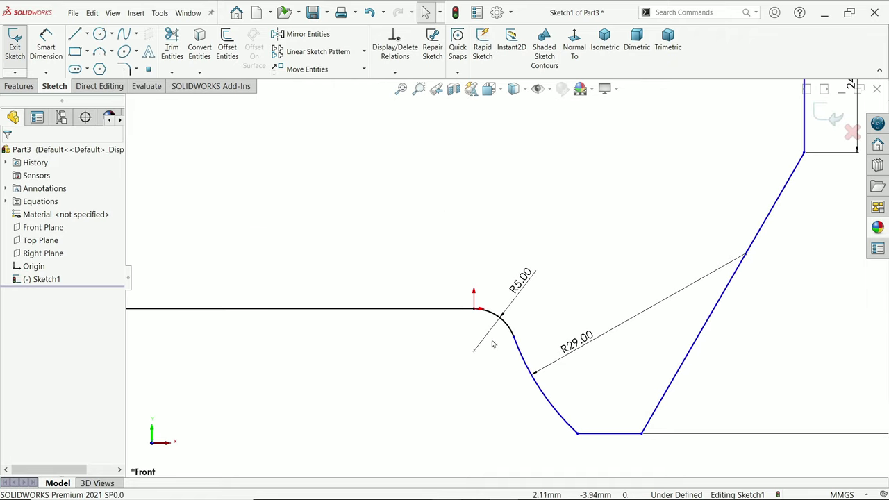
Step: Make the R5 fillet and R29 arc tangent at their shared point
click(473, 311)
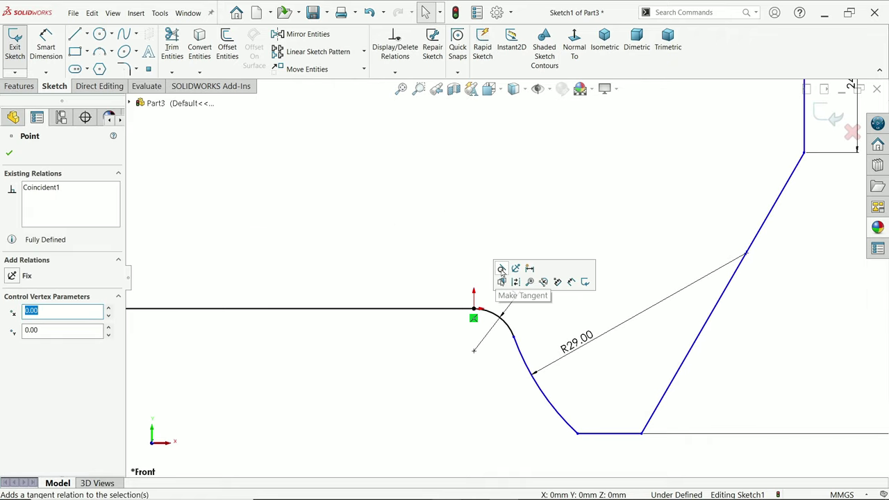
click(514, 337)
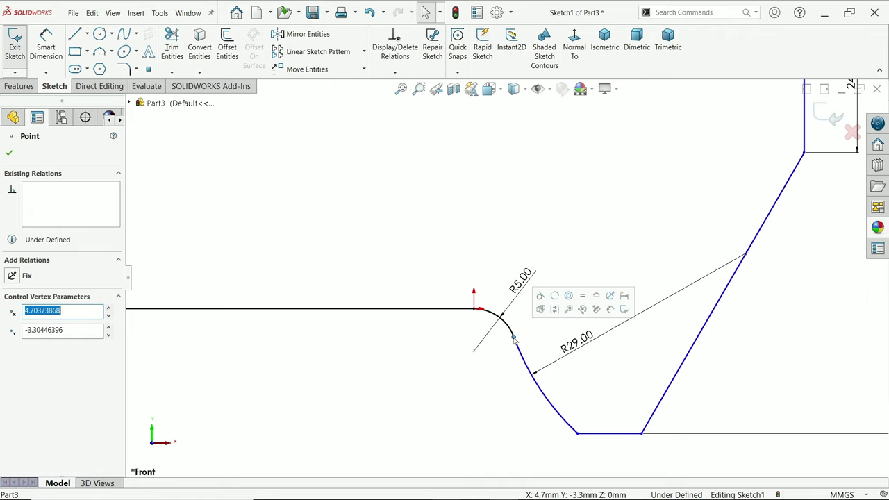
click(541, 297)
click(472, 401)
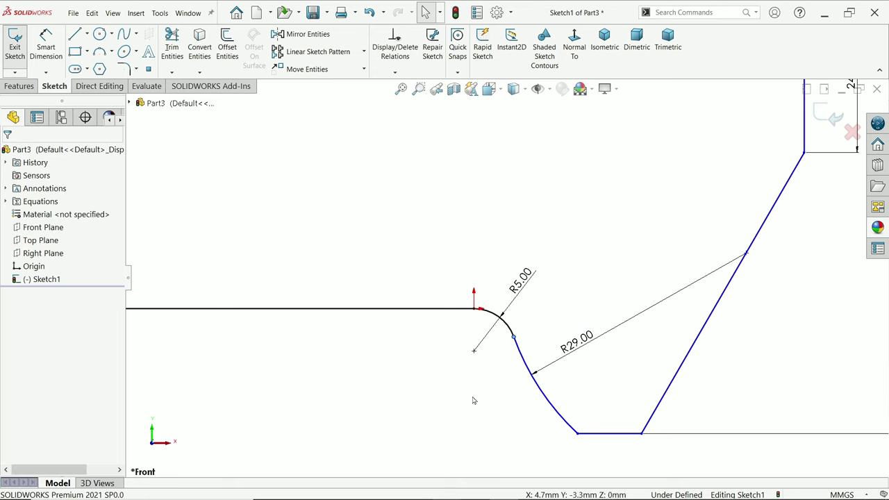
click(522, 355)
click(486, 387)
key(f)
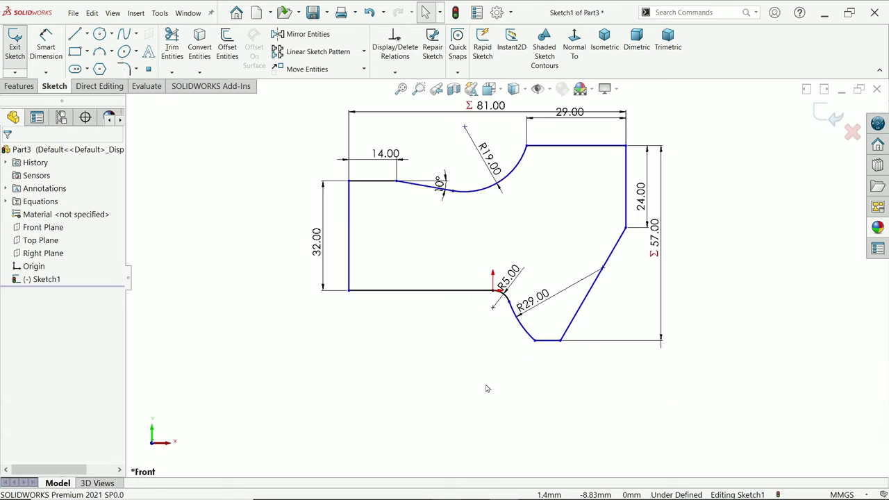
scroll(394, 240, down, 2)
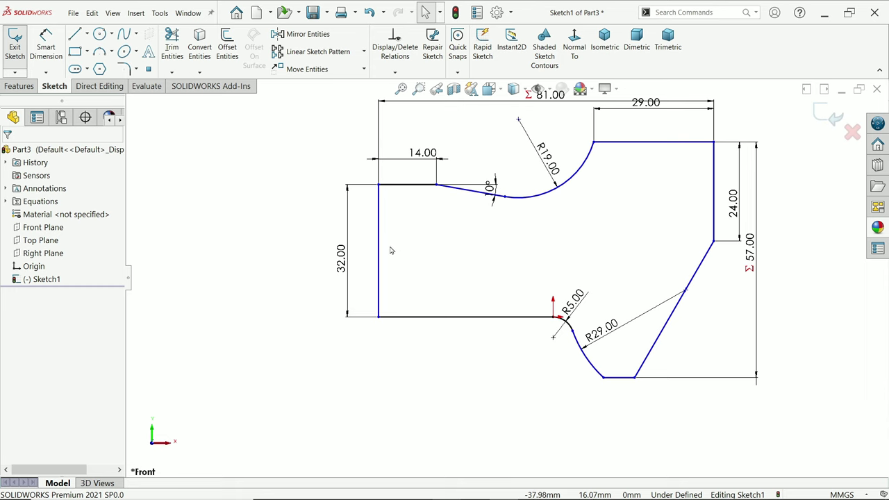
Step: Draw a circle inside the left block and dimension it to Ø14
click(99, 34)
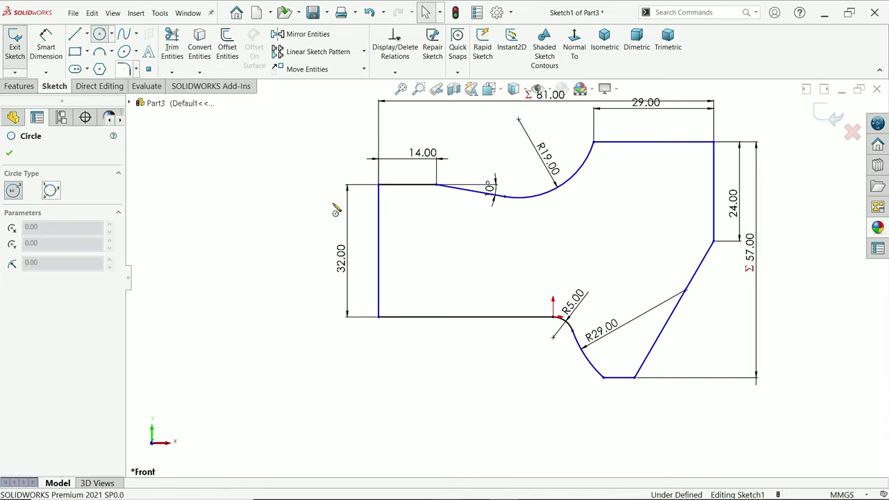
click(423, 253)
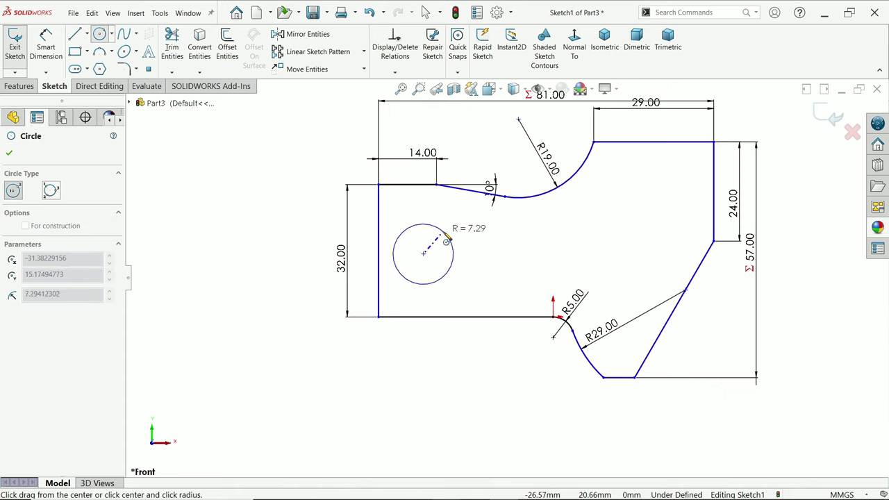
click(444, 232)
key(Escape)
click(47, 58)
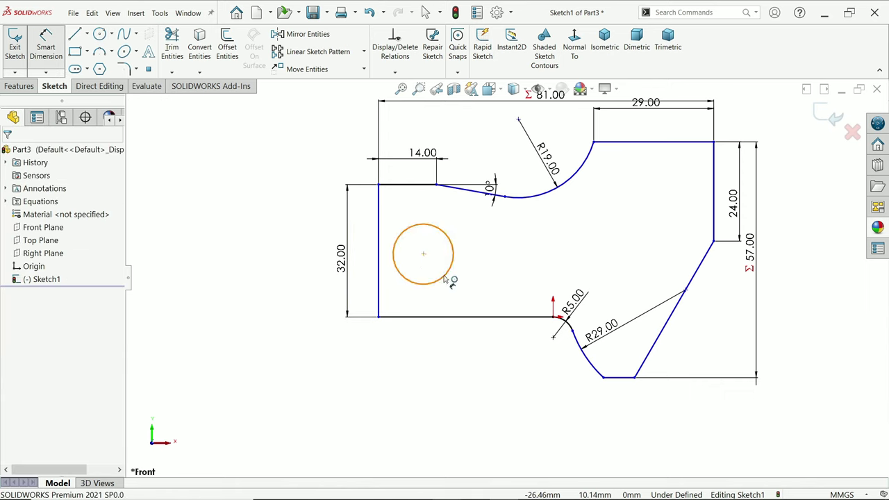
click(446, 275)
click(493, 259)
text(14)
key(Return)
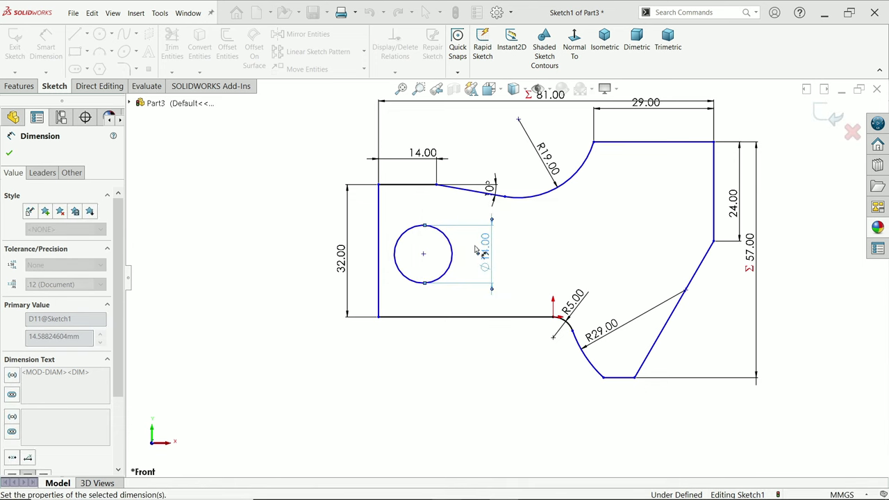
Step: Locate the circle centre 14 from the left edge and 14 above the bottom edge
click(423, 254)
click(378, 222)
click(397, 217)
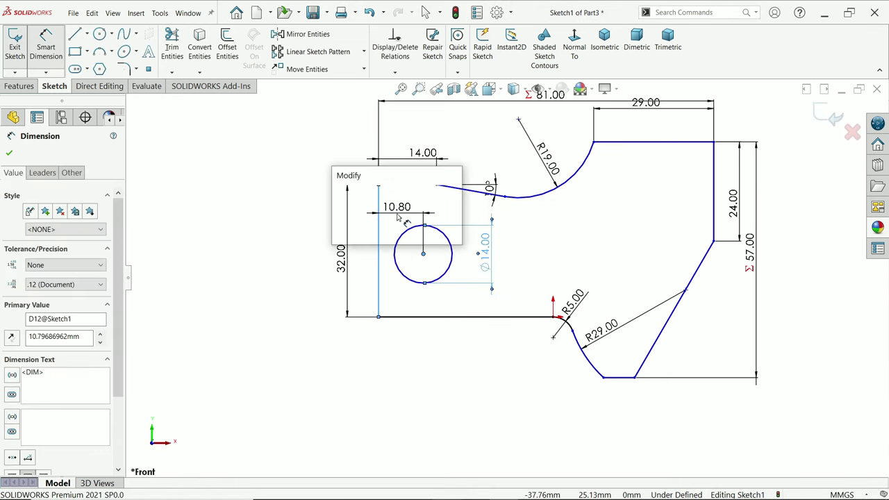
text(14)
key(Return)
click(432, 281)
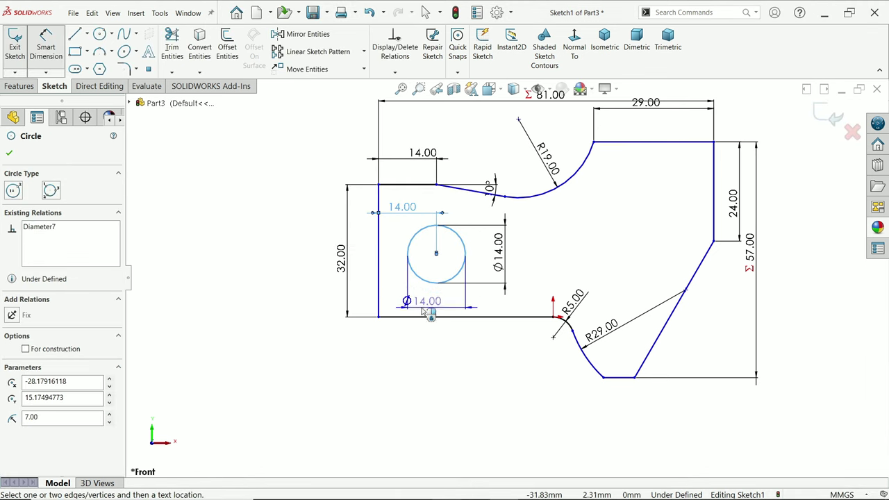
click(416, 317)
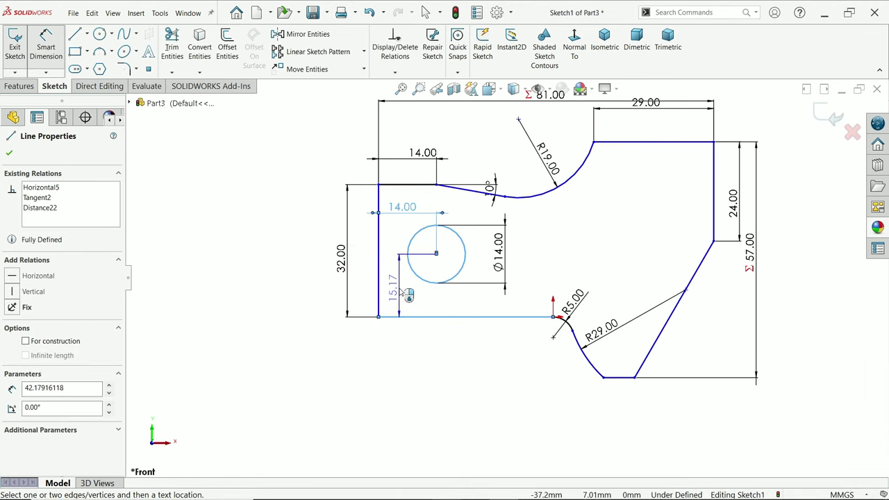
click(403, 293)
text(14)
key(Return)
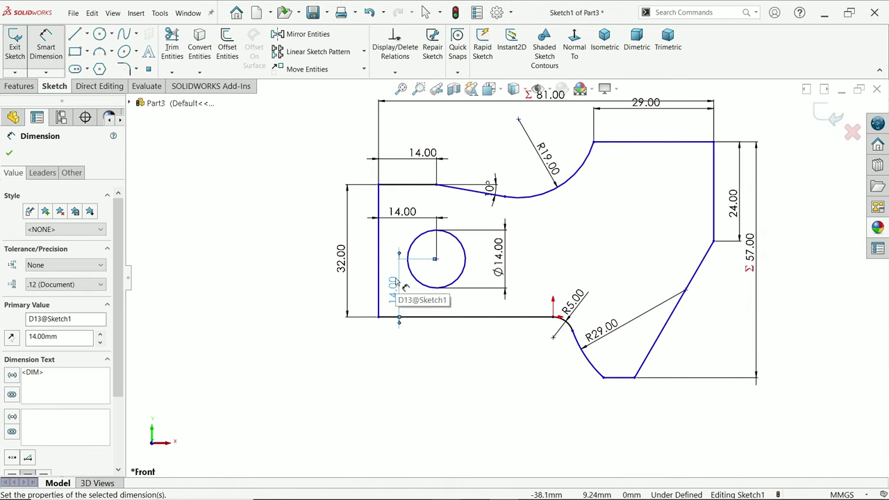
Step: Dimension the lower notch depth to 19
click(475, 317)
click(617, 377)
click(527, 357)
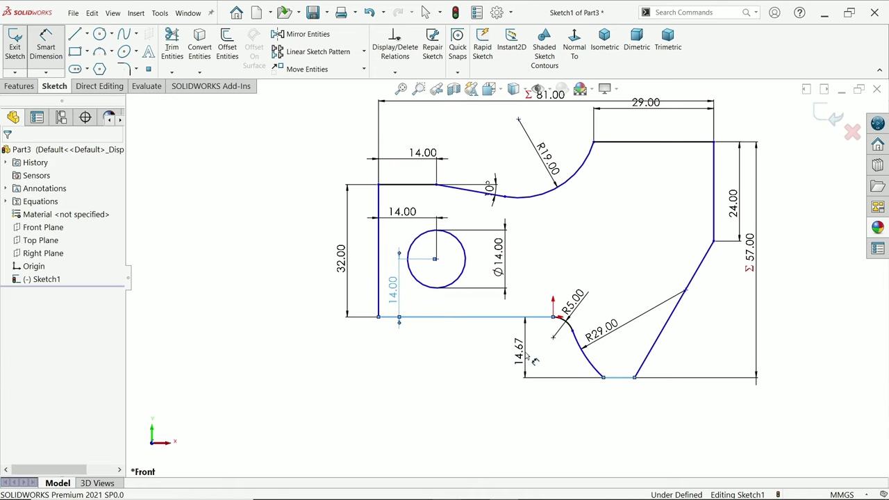
key(Return)
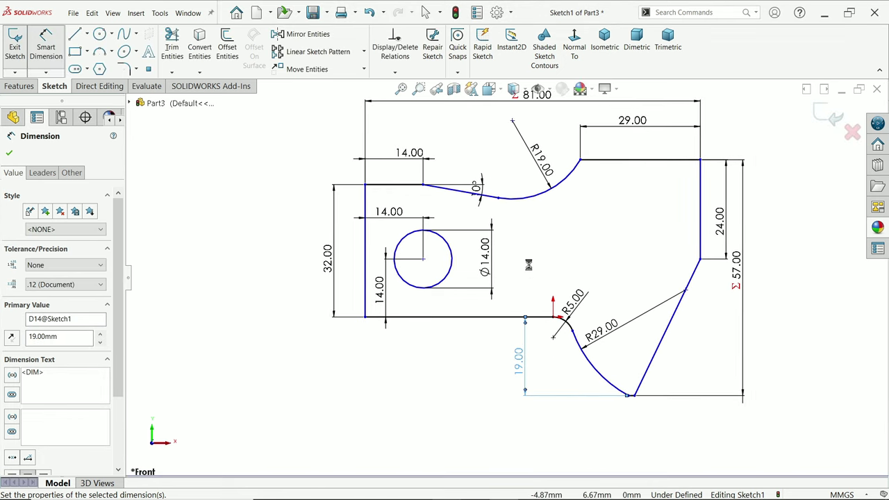
Step: Dimension the inclined edge's horizontal run between its end vertices to 29
scroll(528, 258, down, 3)
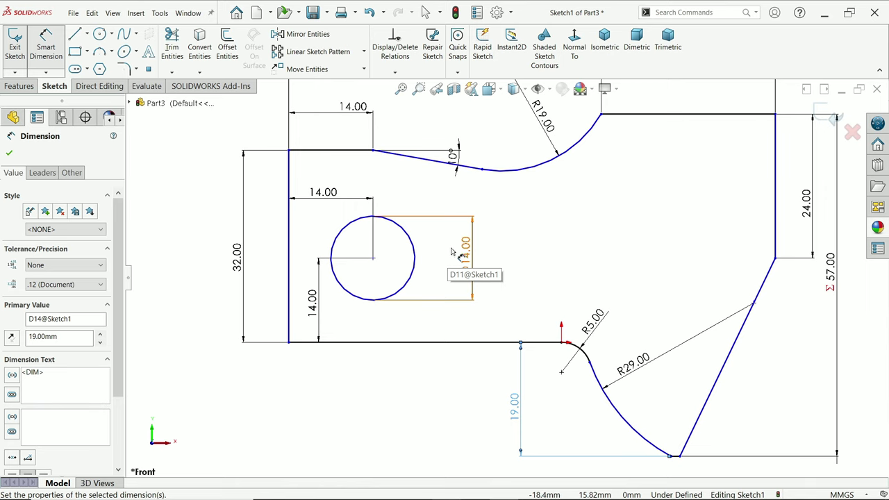
scroll(585, 257, up, 3)
scroll(697, 234, down, 3)
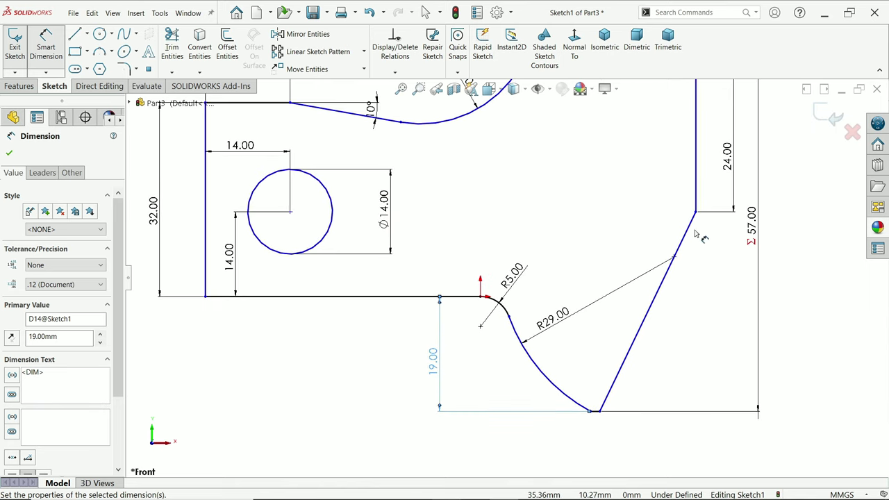
click(694, 211)
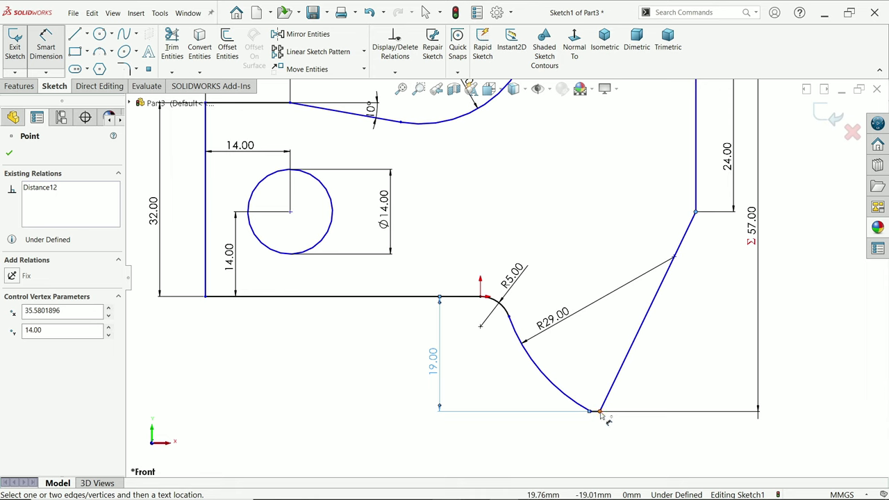
click(599, 411)
click(653, 436)
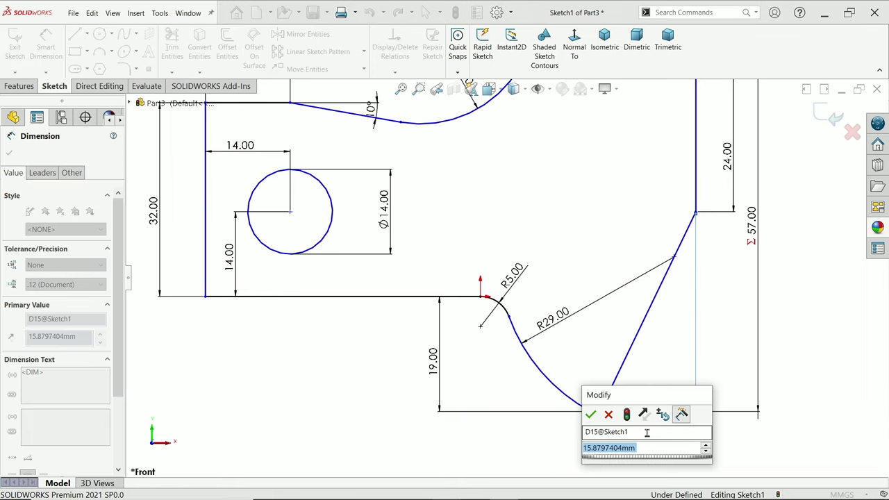
text(29)
key(Return)
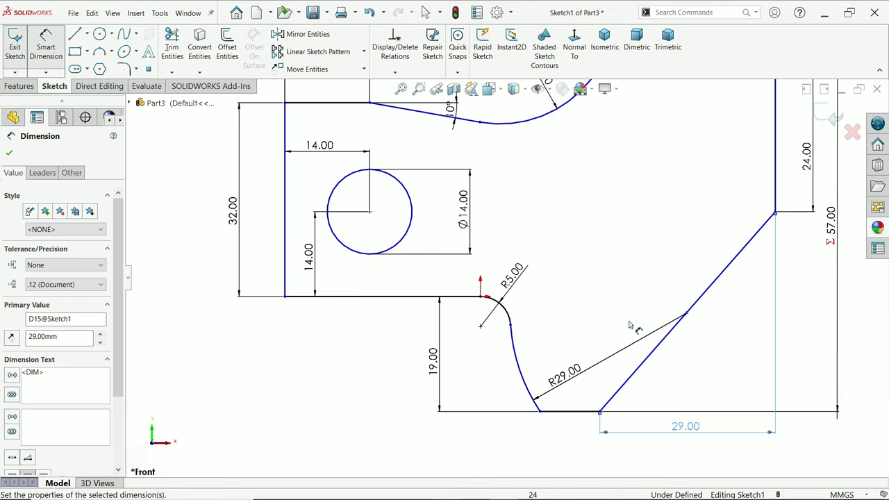
Step: Dimension the marked point on the inclined edge 19 above the bottom edge
click(686, 314)
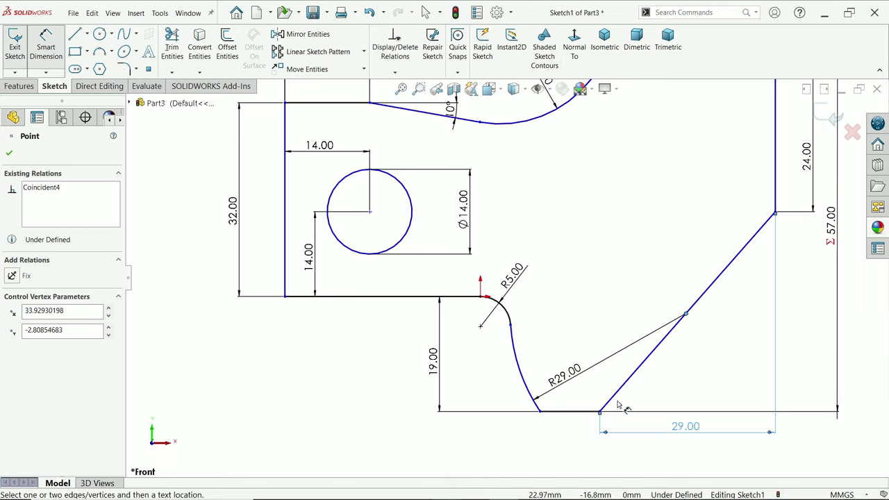
click(584, 411)
click(729, 356)
text(19)
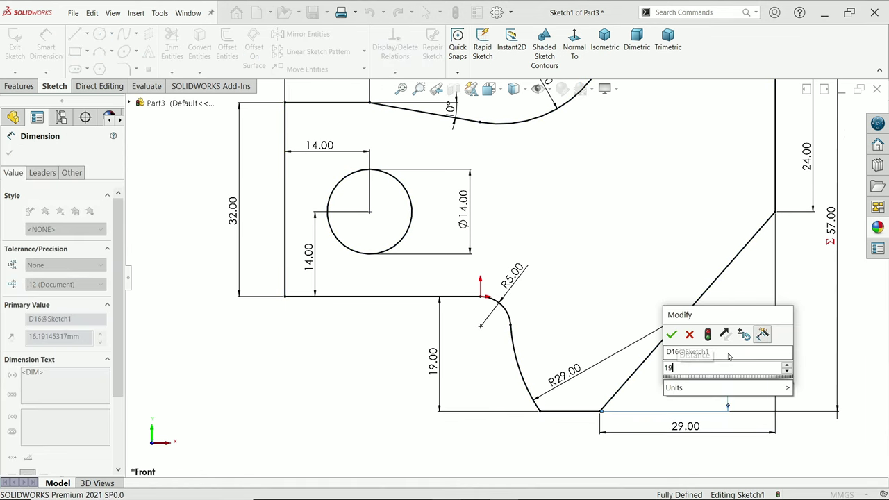
key(Return)
scroll(528, 208, up, 3)
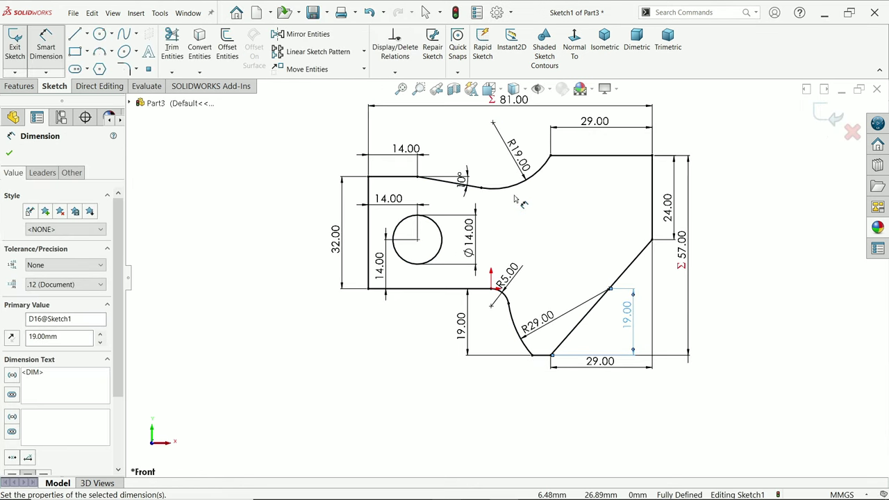
scroll(528, 208, down, 1)
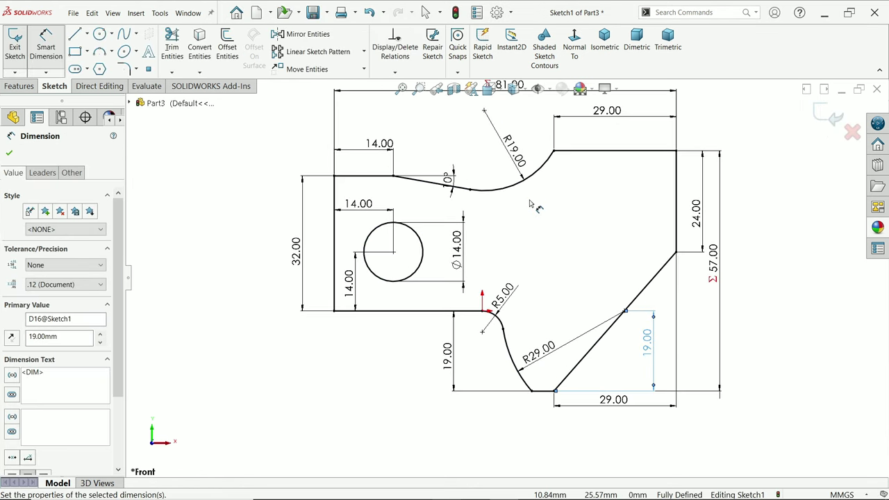
Step: Chamfer the top-left and bottom-left corners at 7 mm × 45°
click(136, 68)
click(143, 99)
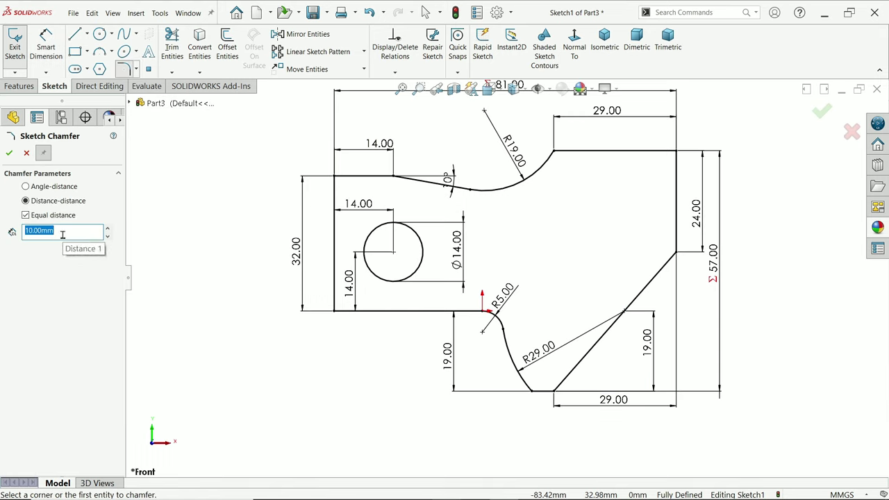
click(48, 186)
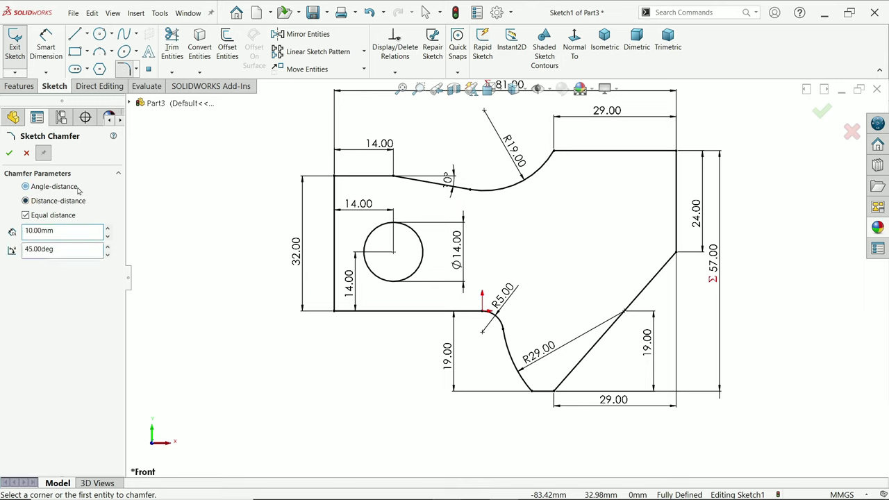
double_click(64, 231)
text(7)
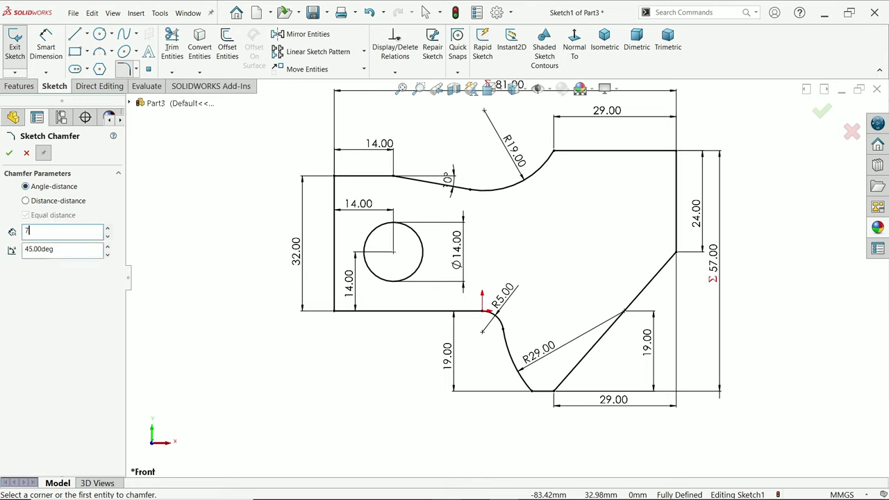
click(335, 182)
click(344, 177)
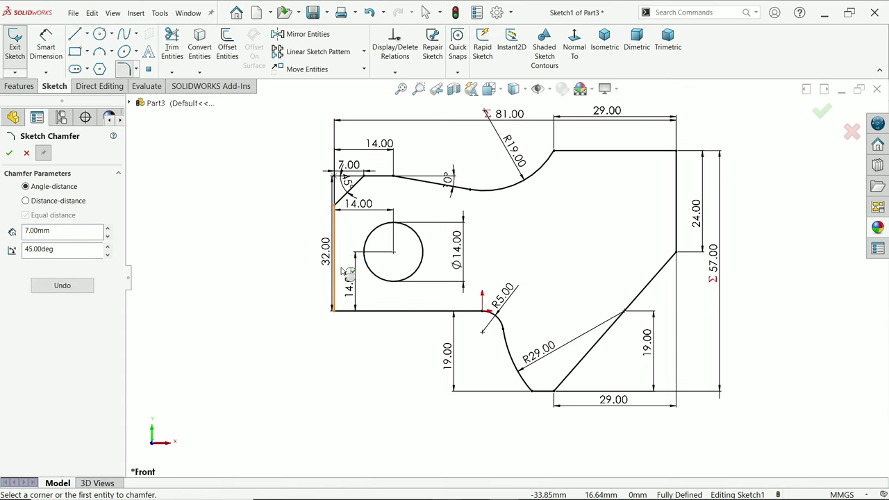
click(334, 312)
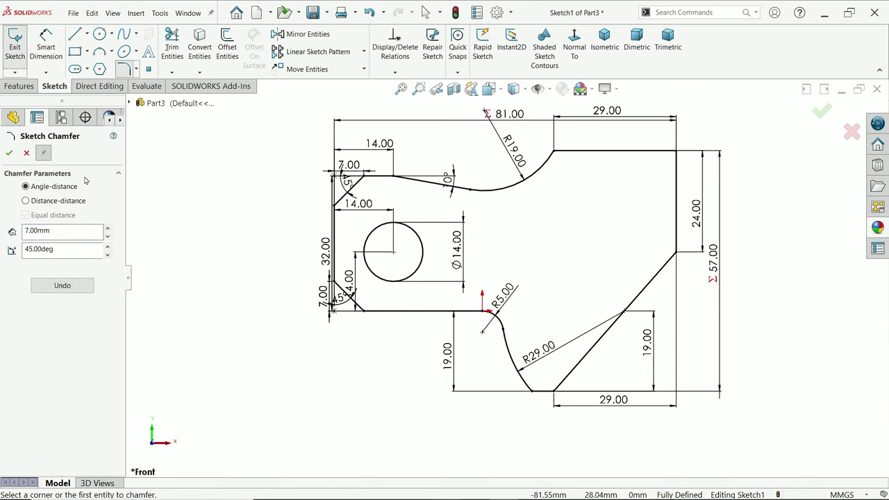
click(9, 154)
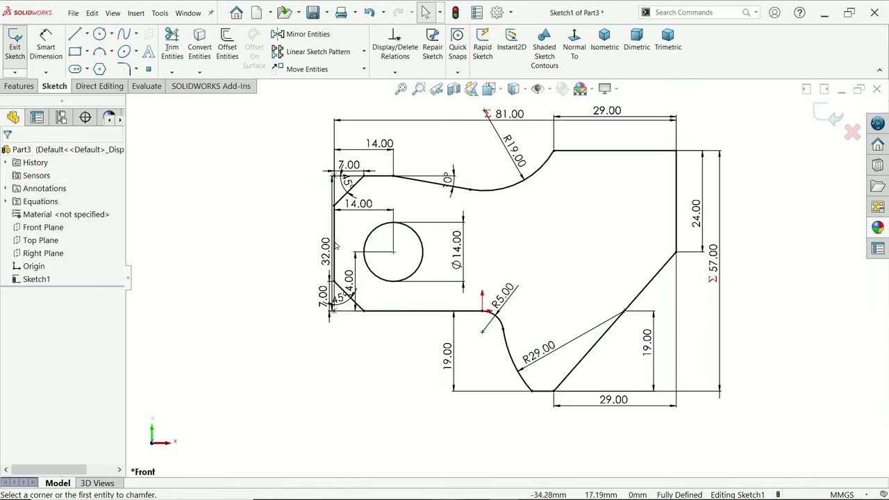
click(267, 255)
scroll(367, 290, down, 3)
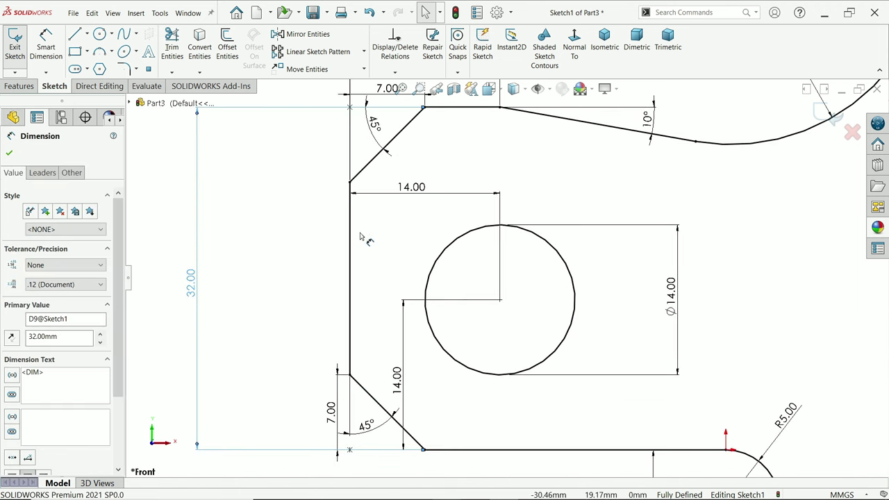
scroll(367, 291, up, 1)
scroll(368, 359, up, 3)
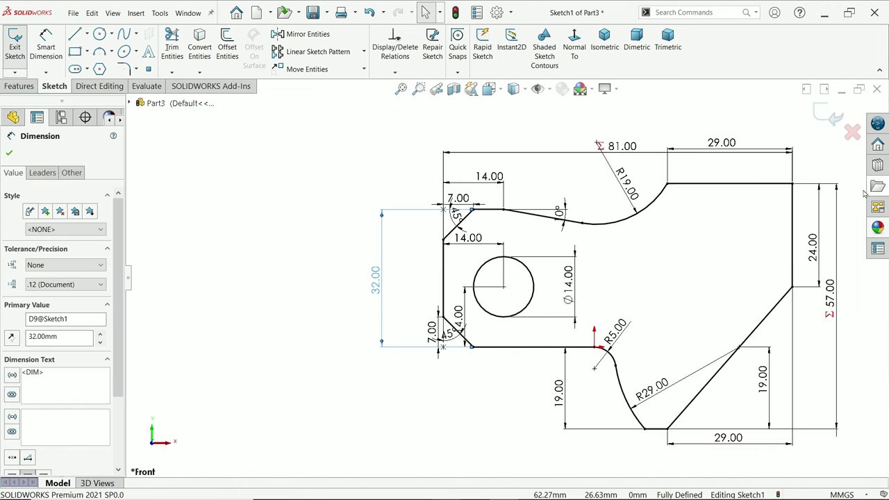
scroll(771, 208, down, 3)
Step: Chamfer the top-right corner at 5 mm × 45° and exit the sketch
click(136, 70)
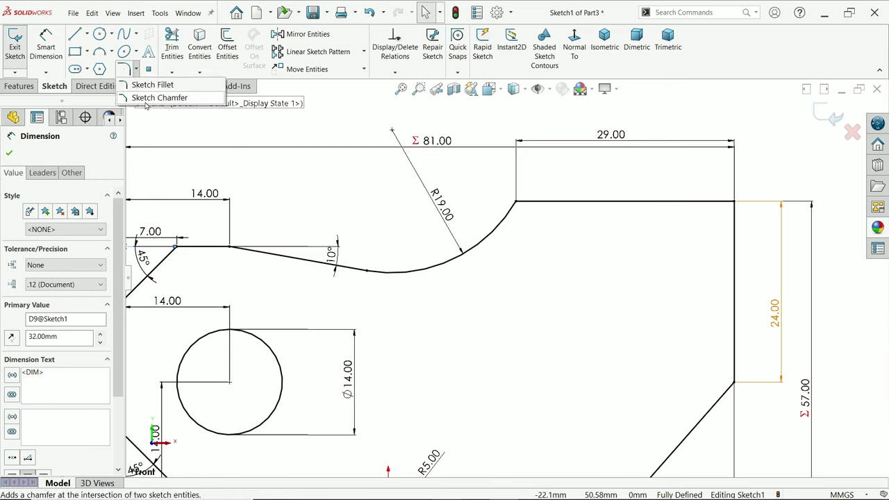
click(171, 95)
click(43, 189)
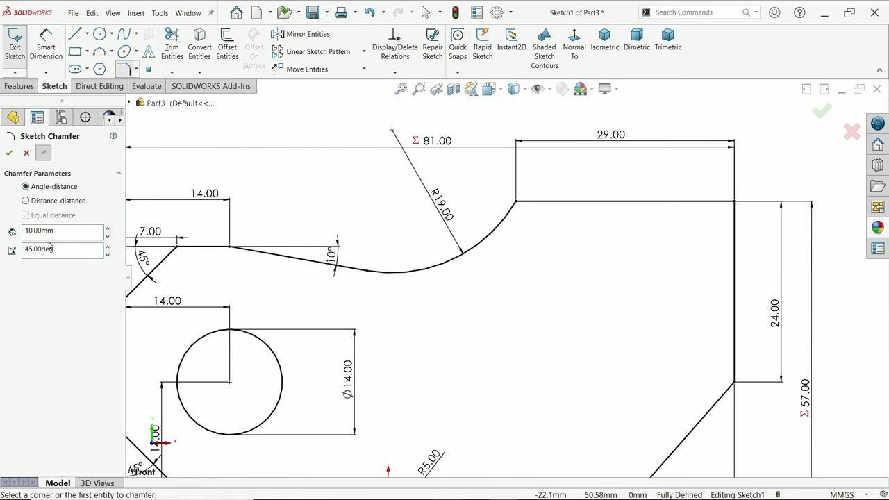
text(5)
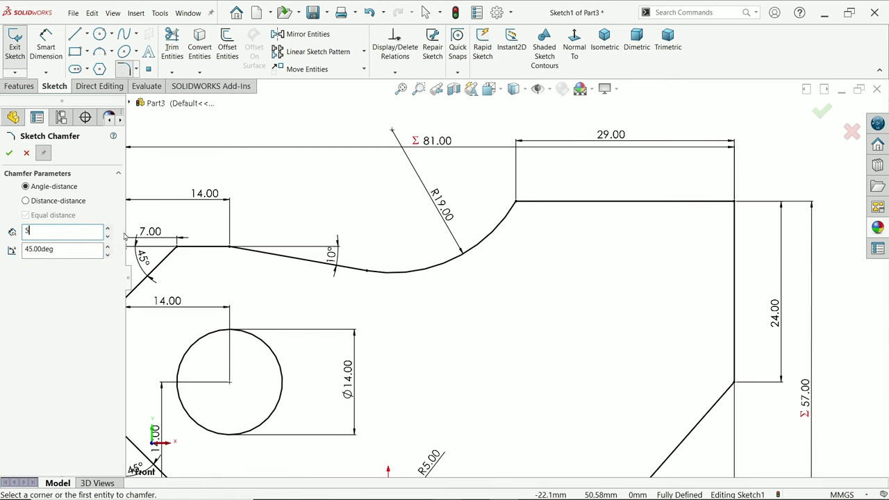
click(735, 202)
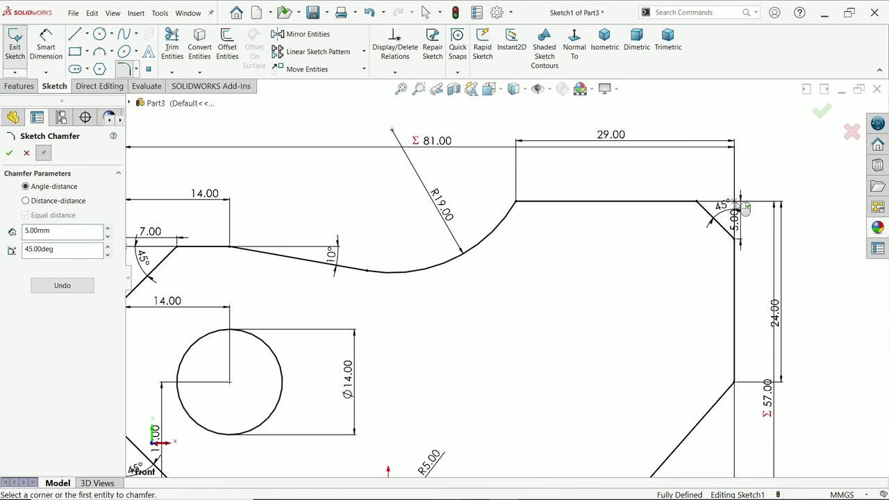
click(9, 153)
key(f)
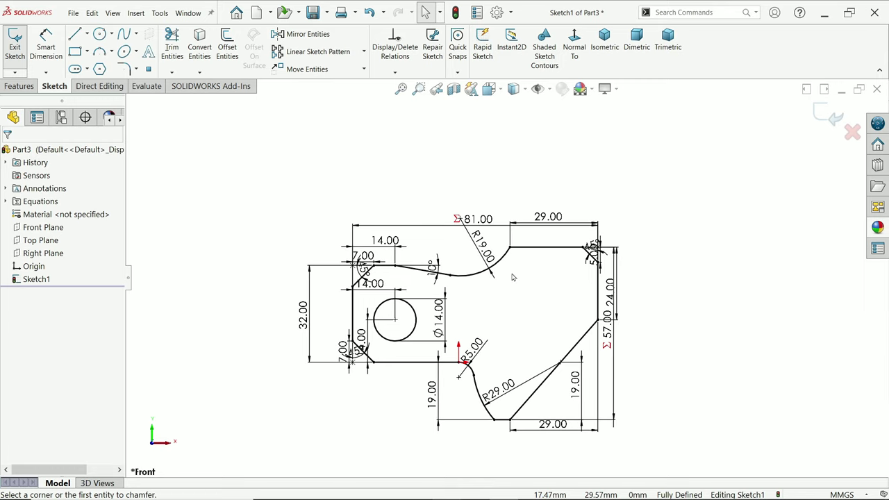
key(ctrl+b)
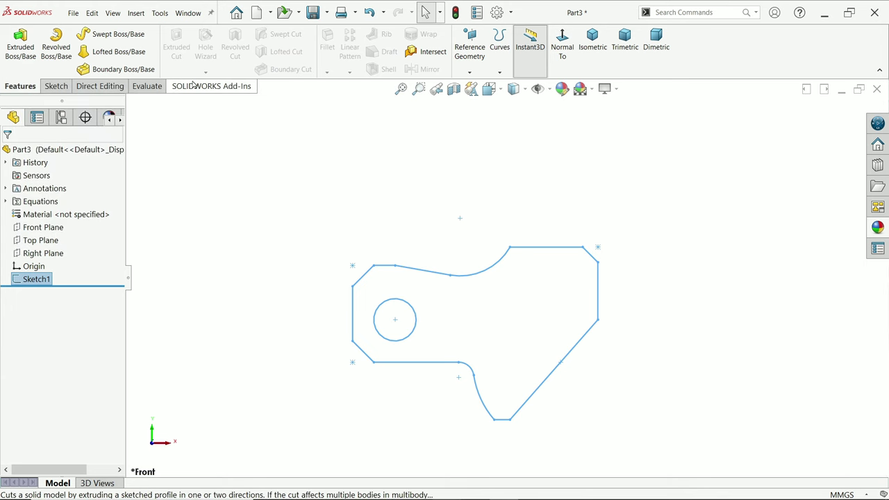
Step: Extrude the sketch Mid Plane with depth linked to global variable C (43 mm)
click(20, 41)
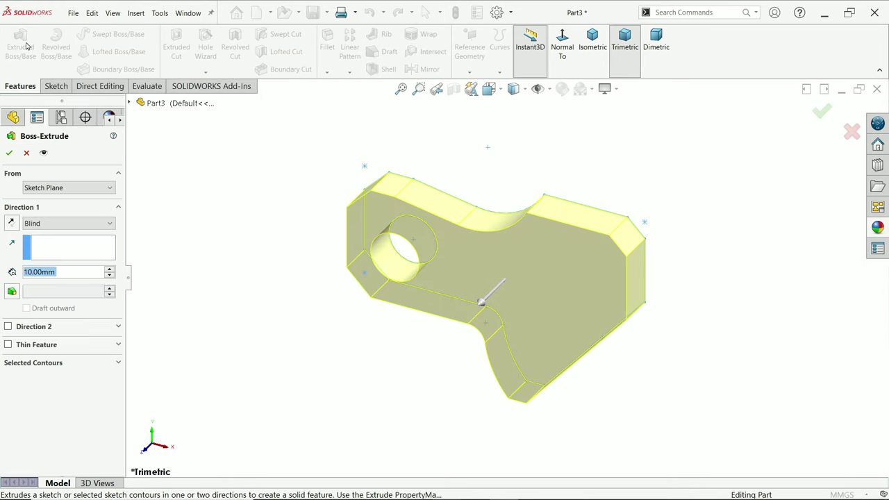
click(36, 224)
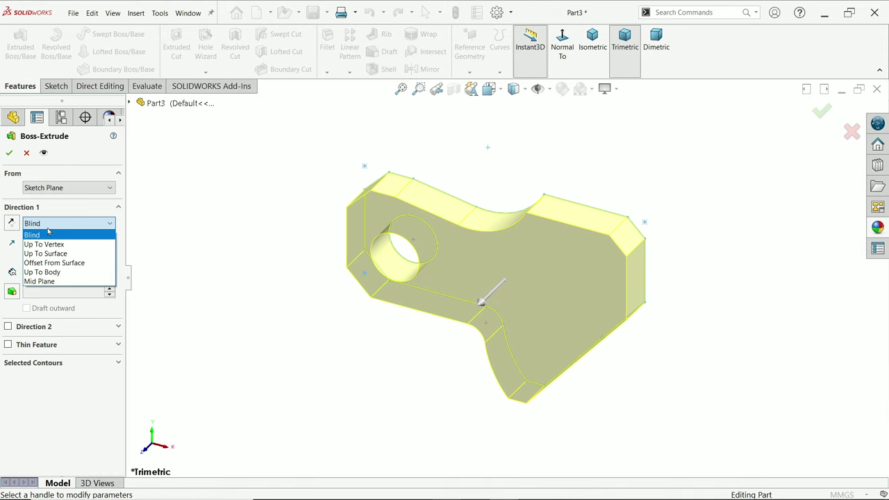
click(39, 281)
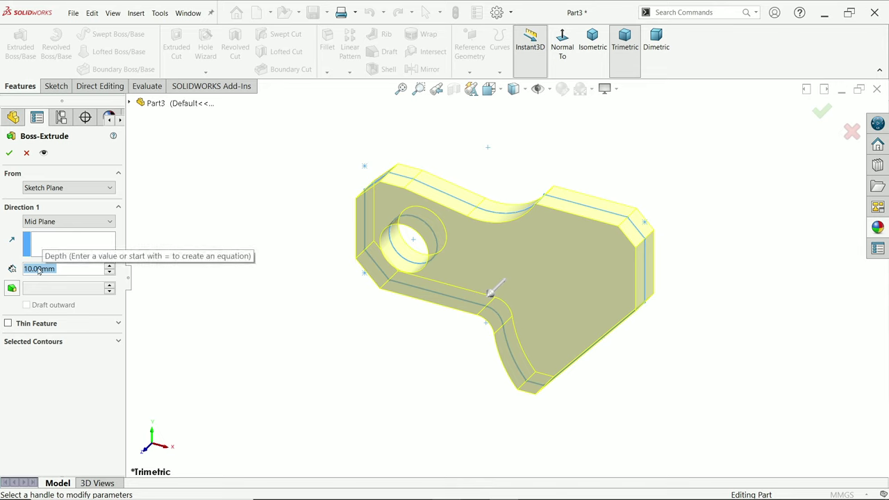
text(=)
mouse_move(69, 284)
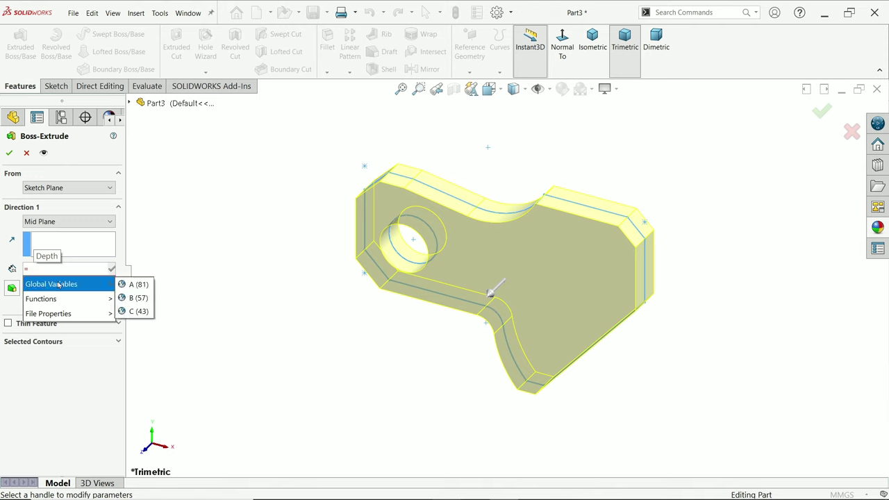
click(139, 311)
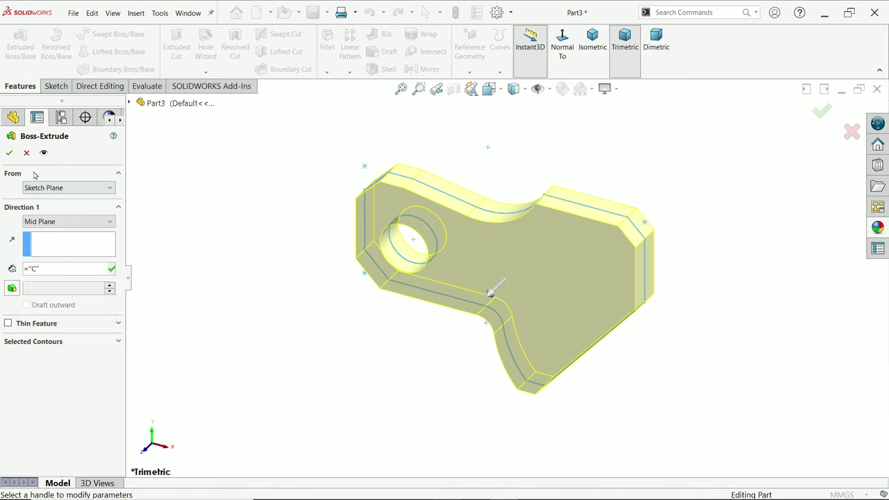
click(9, 153)
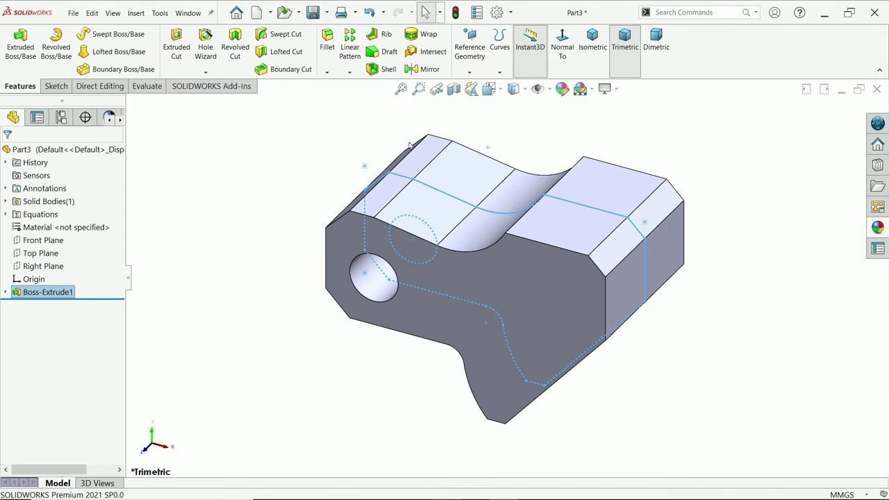
click(331, 159)
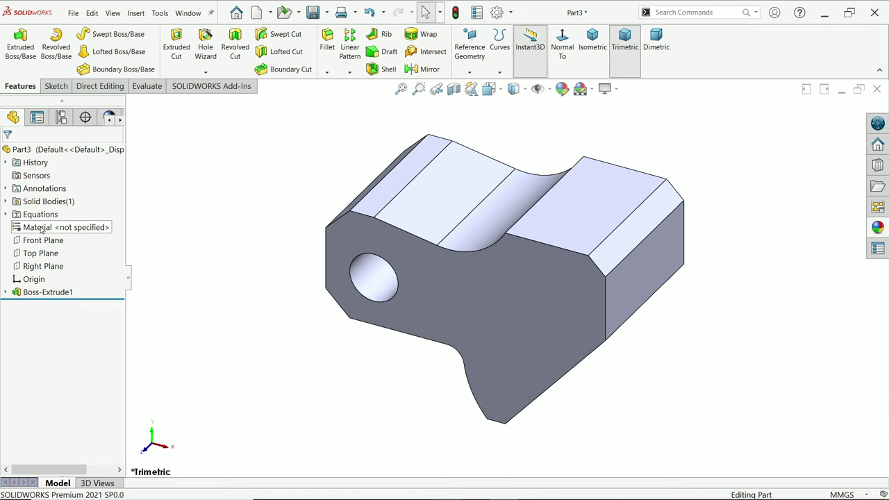
Step: Apply AISI 1020 steel as the part material, keeping Metric (MKS) units
right_click(43, 229)
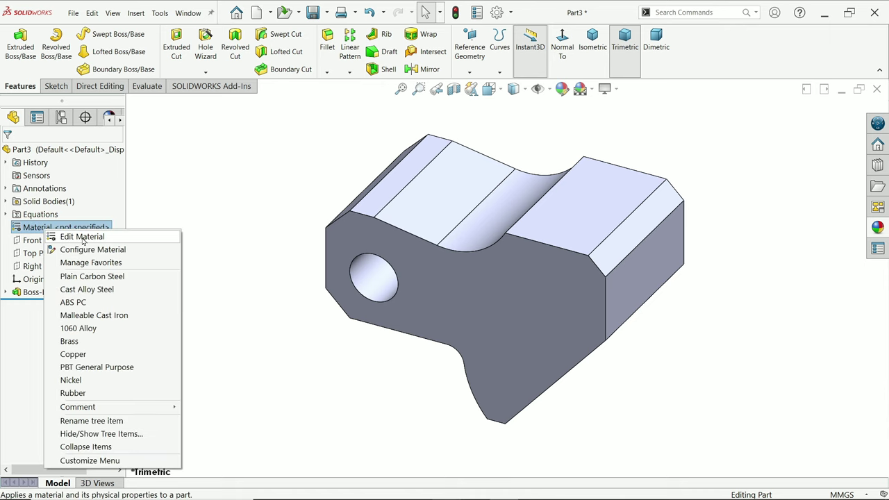
click(82, 237)
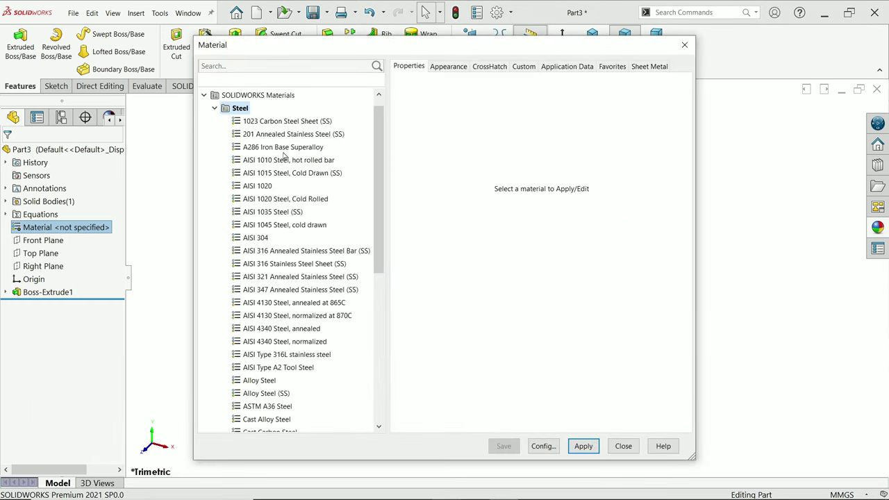
click(263, 238)
click(268, 188)
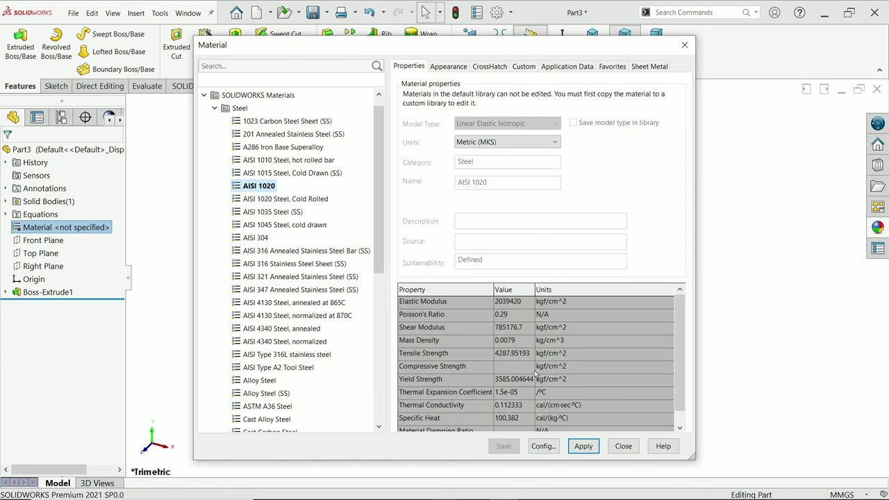
click(513, 142)
click(500, 167)
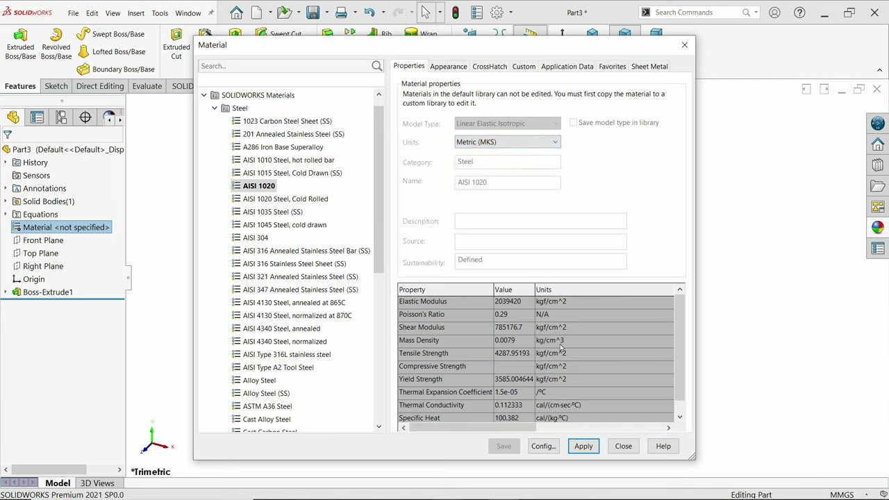
click(514, 143)
click(514, 145)
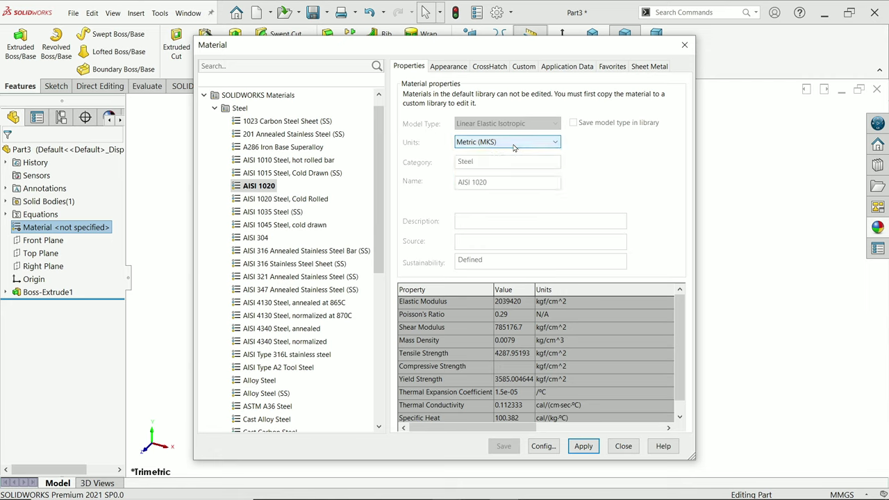
click(585, 448)
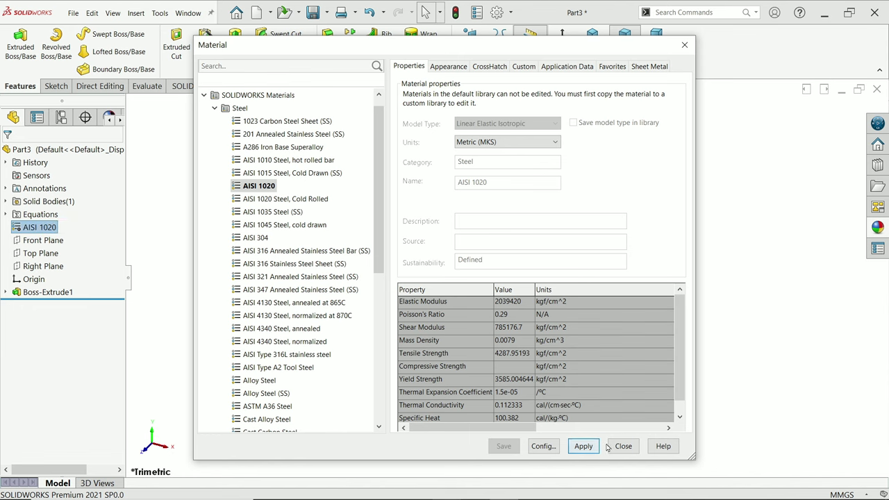
click(624, 448)
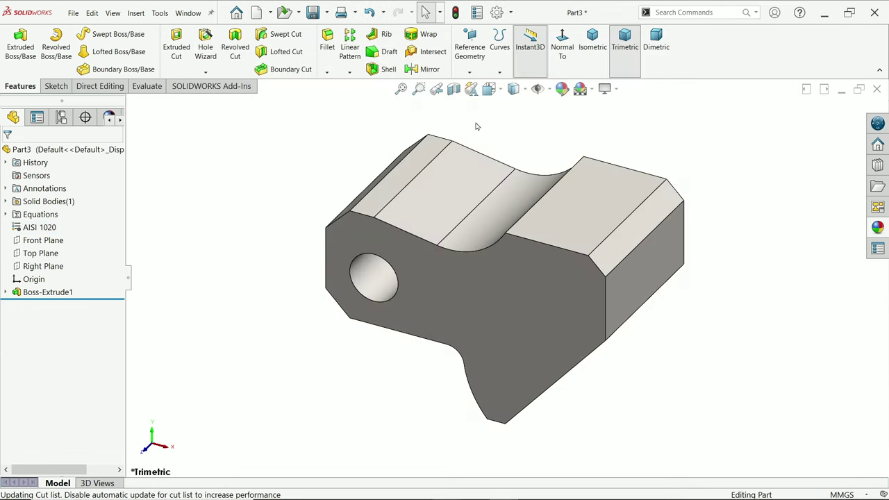
Step: Run Mass Properties from the Evaluate tab, note 939.54 grams, and switch to the exam PDF
click(139, 87)
click(147, 50)
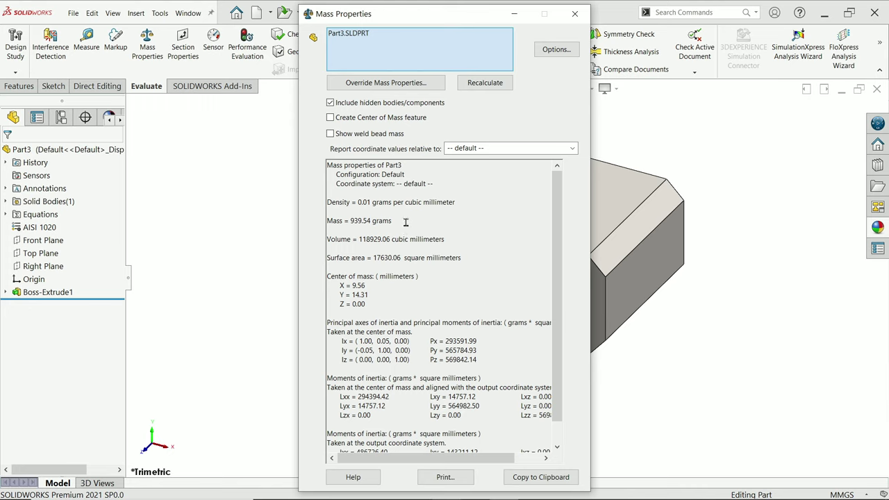
mouse_move(407, 221)
mouse_down()
mouse_move(381, 220)
mouse_move(390, 220)
mouse_up()
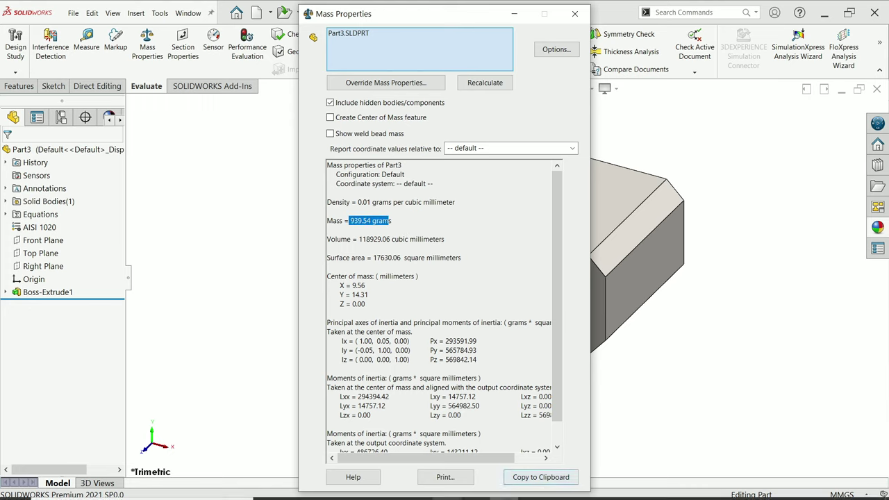
click(532, 486)
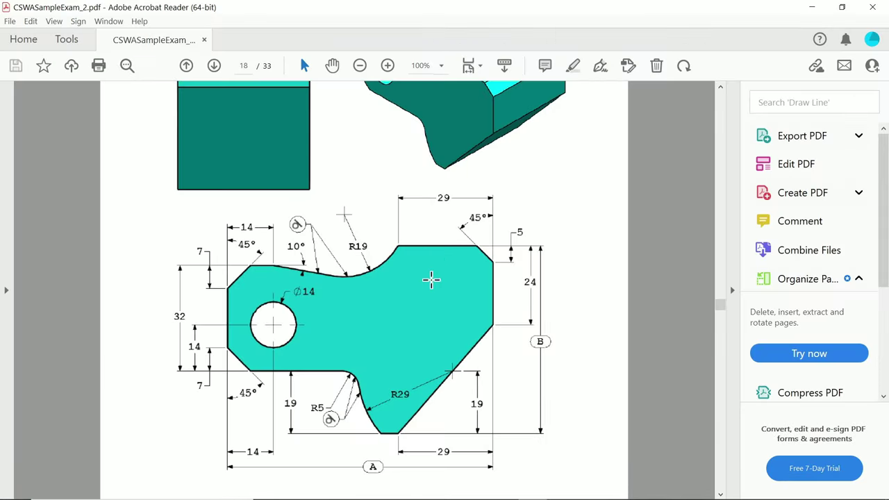
Step: Highlight answer d) 939.54 in the exam, then close the Mass Properties results
scroll(413, 295, down, 15)
scroll(201, 286, up, 1)
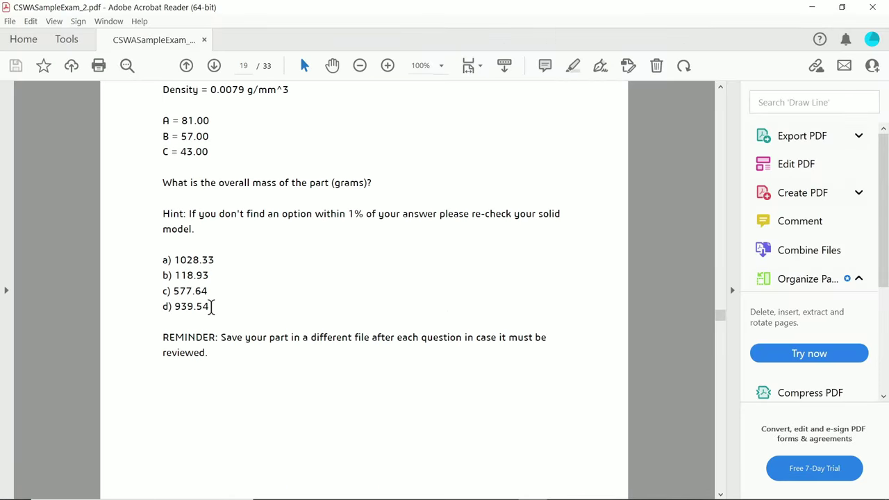
drag(205, 308, 173, 308)
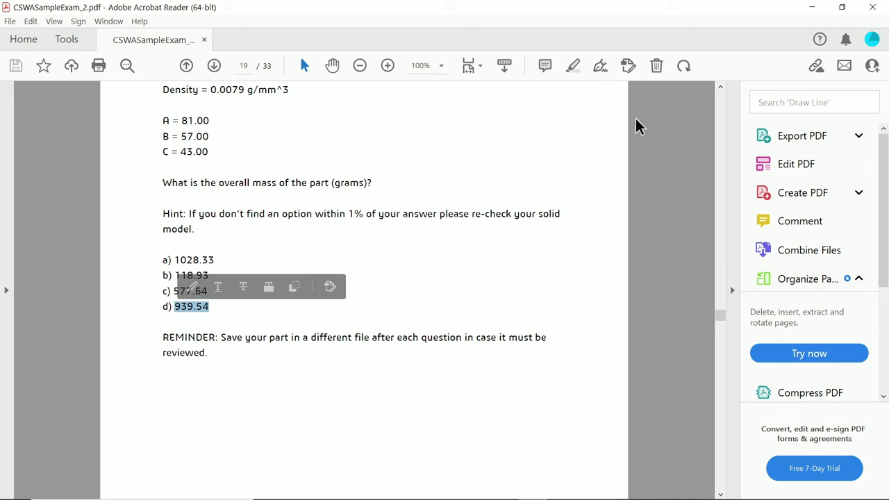
click(812, 7)
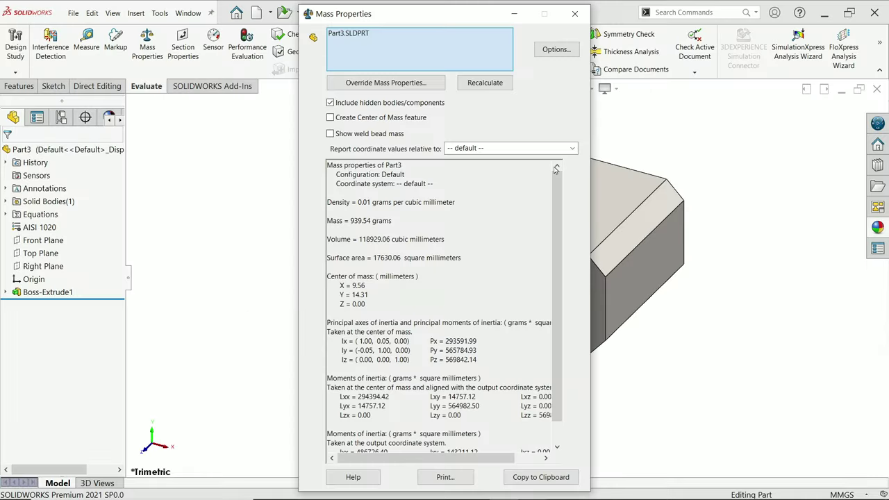
click(575, 13)
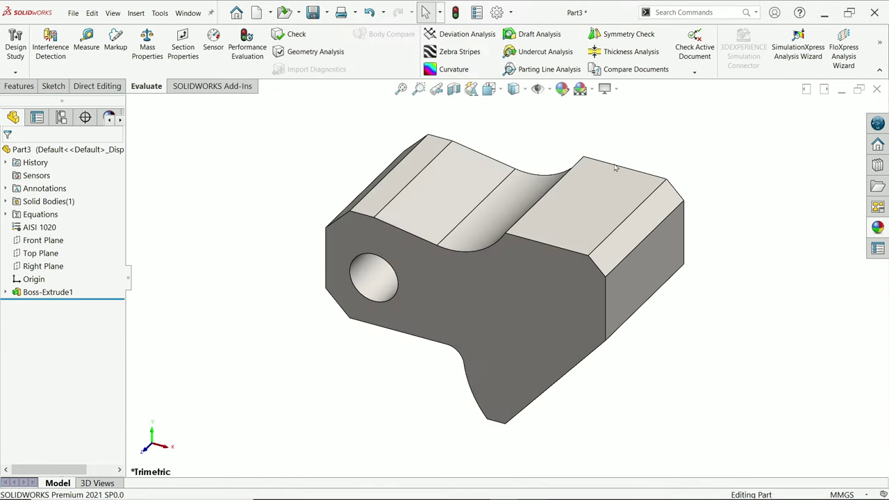
Step: Apply the cyan swatch from the Appearances colour palette to the tool block
click(562, 88)
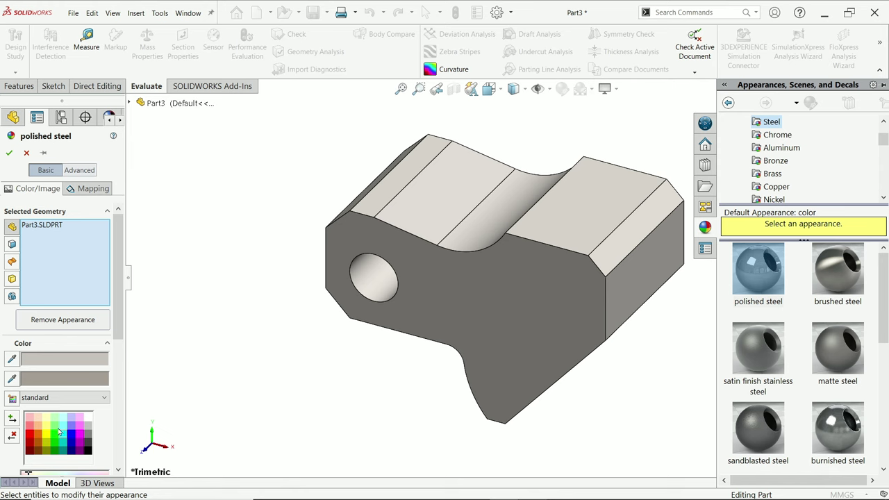
click(66, 435)
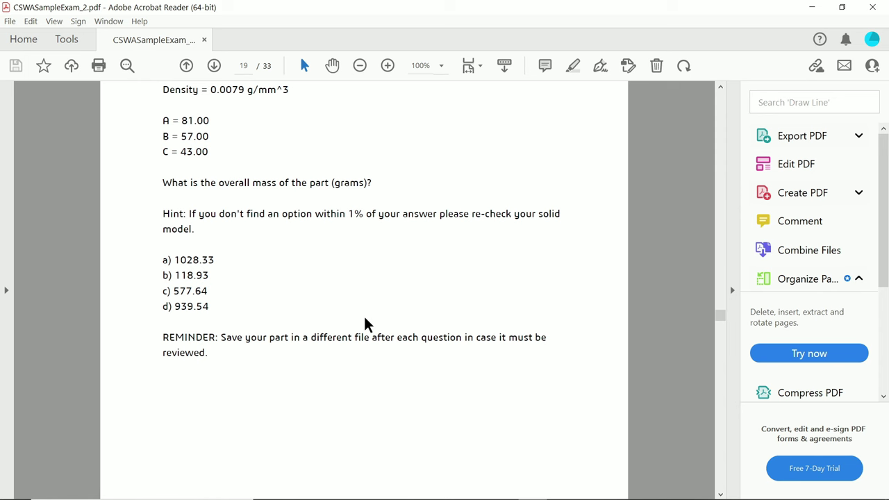
scroll(365, 324, down, 3)
scroll(366, 324, down, 4)
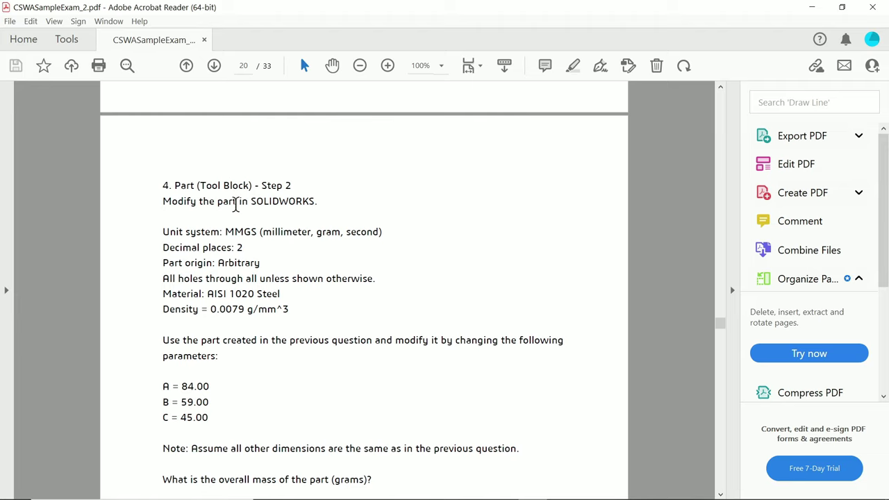
Step: Select the Step 2 values A = 84, B = 59, C = 45 in the exam PDF
scroll(236, 202, down, 4)
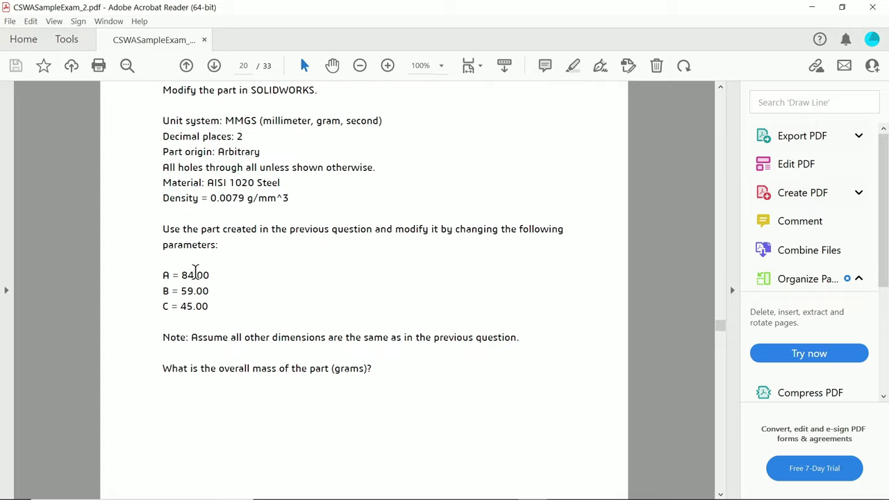
drag(157, 275, 209, 313)
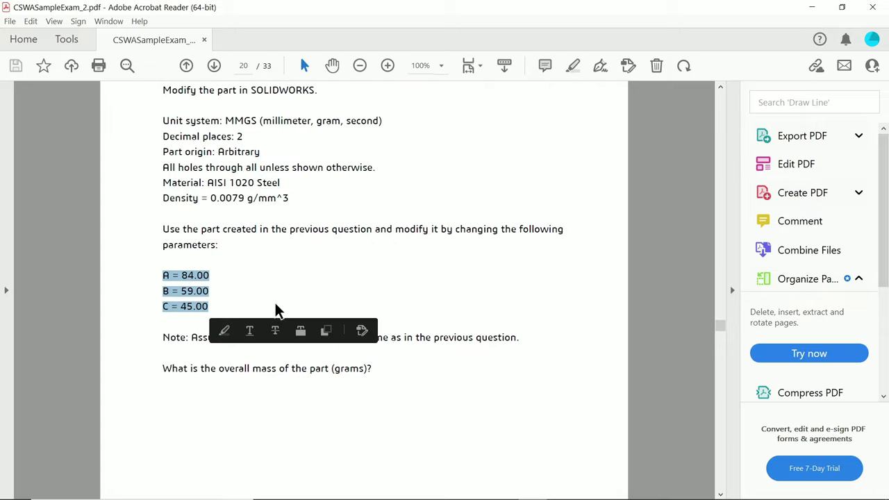
scroll(276, 312, down, 6)
scroll(278, 306, down, 5)
scroll(282, 300, up, 6)
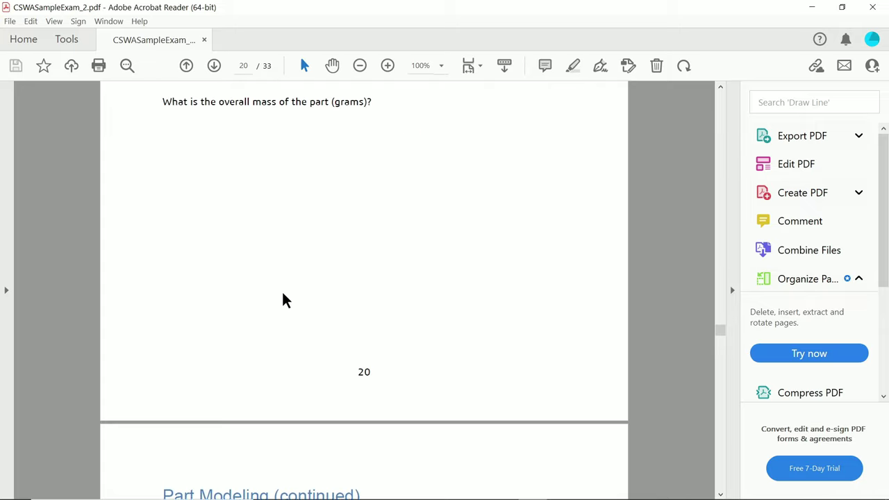
scroll(284, 266, up, 1)
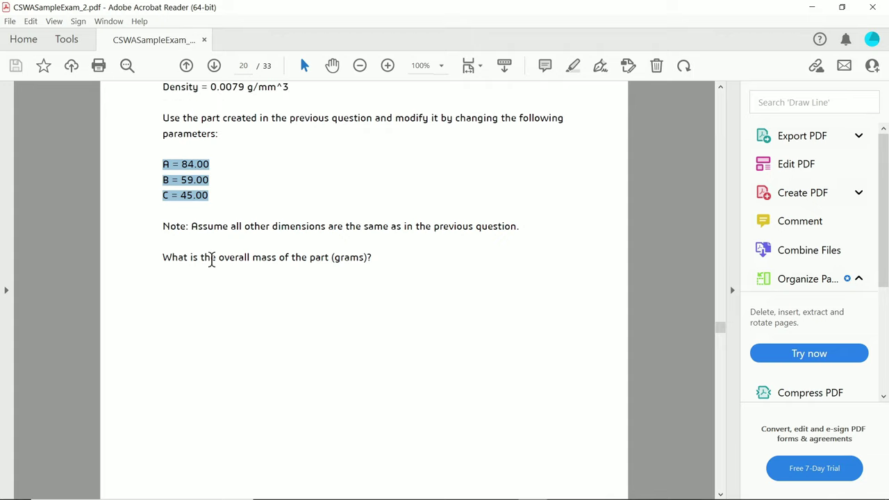
Step: Review the exam drawings on pages 21–22, then minimize Acrobat Reader
scroll(355, 264, down, 12)
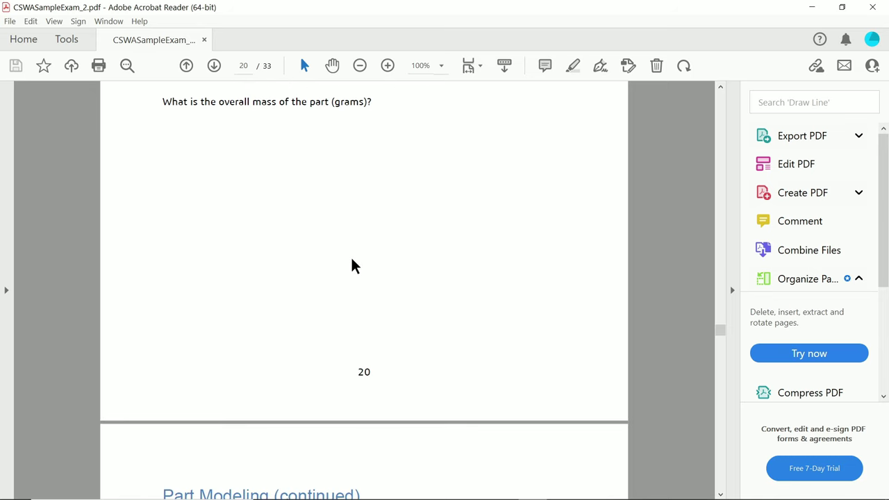
scroll(362, 229, down, 10)
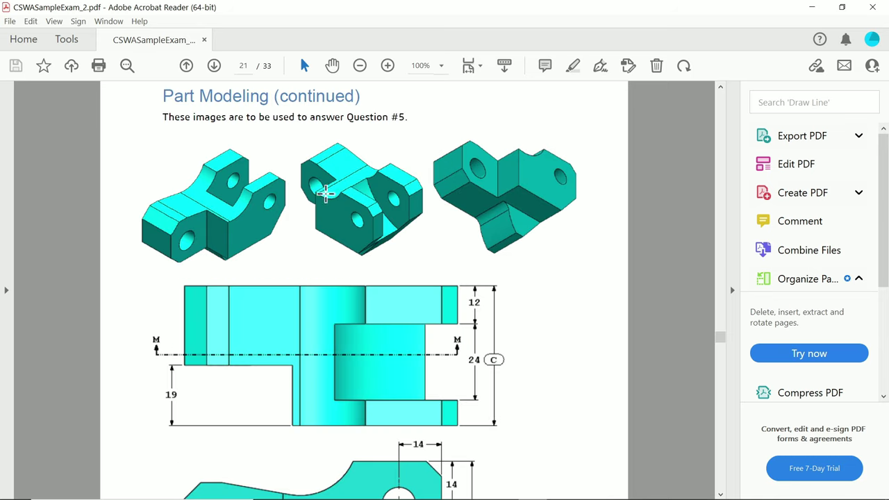
scroll(396, 226, down, 2)
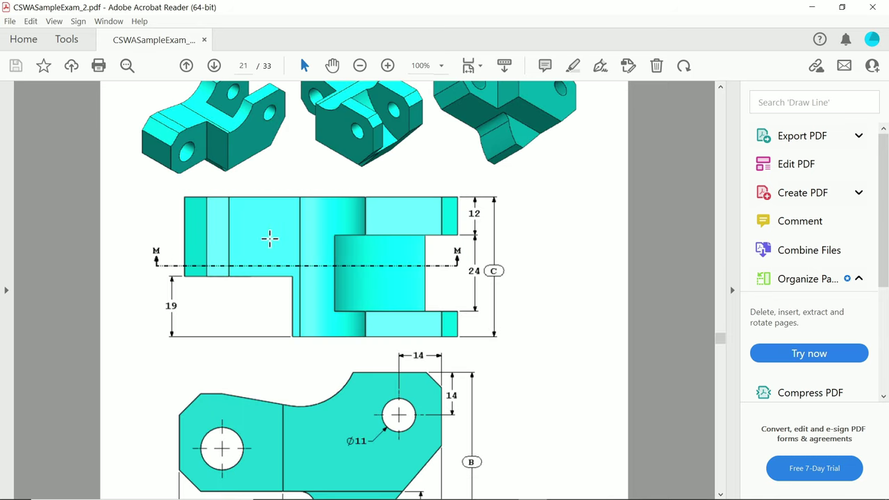
scroll(277, 288, down, 3)
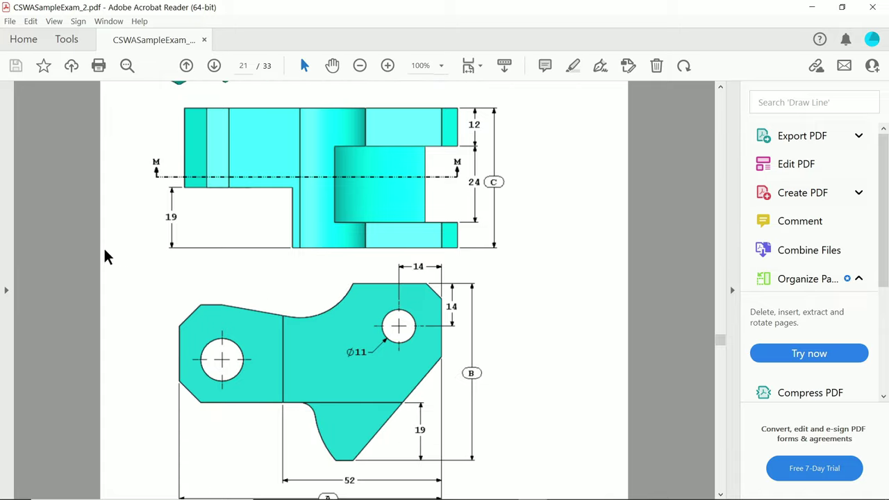
scroll(208, 230, down, 4)
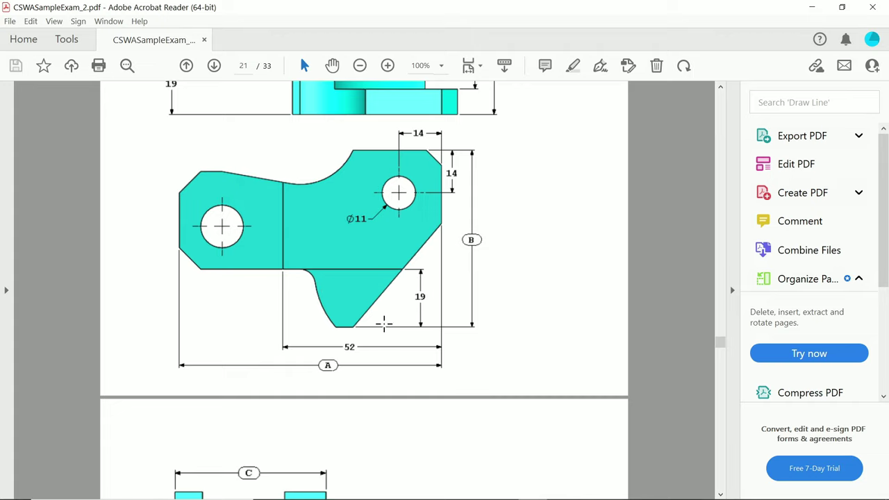
scroll(243, 230, up, 5)
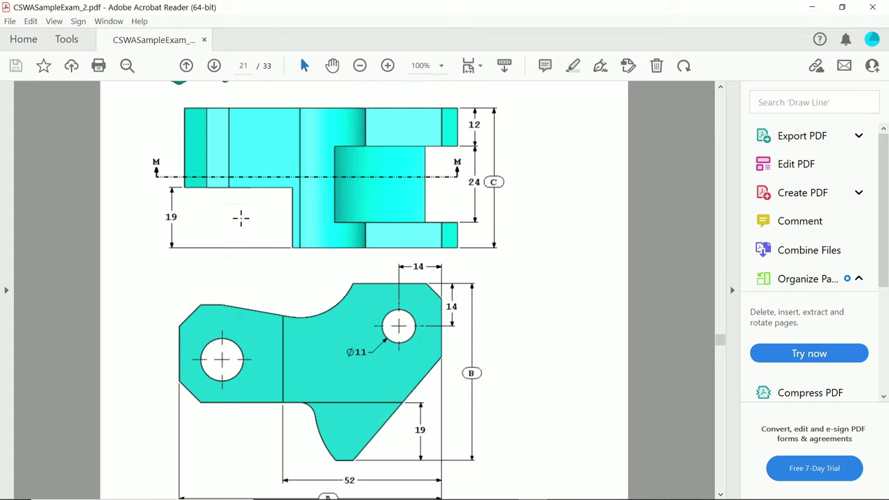
scroll(278, 253, down, 6)
scroll(285, 253, down, 10)
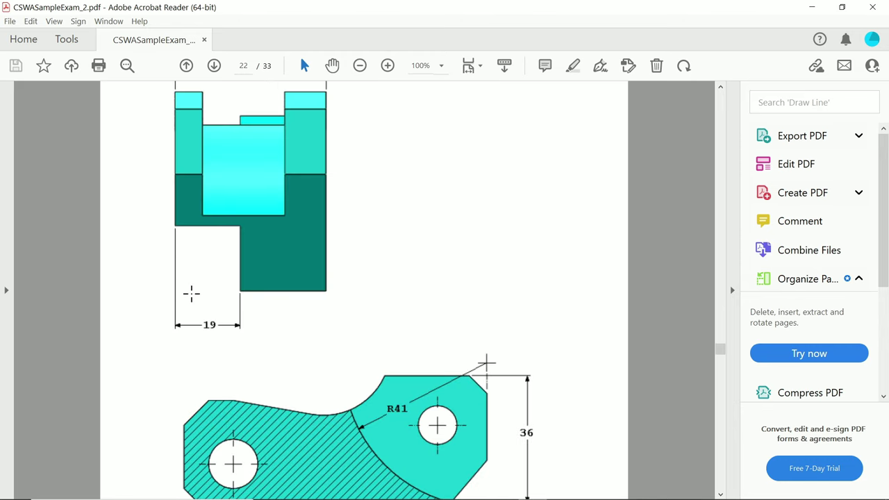
scroll(234, 257, up, 13)
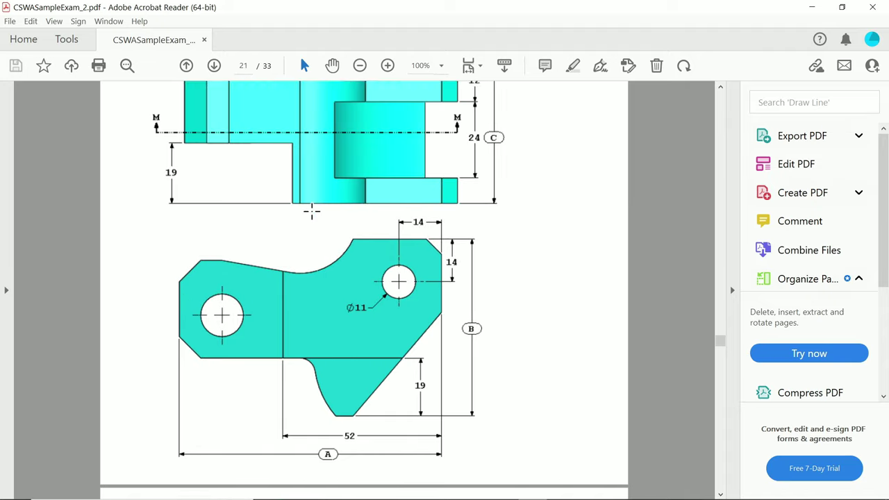
scroll(312, 212, up, 4)
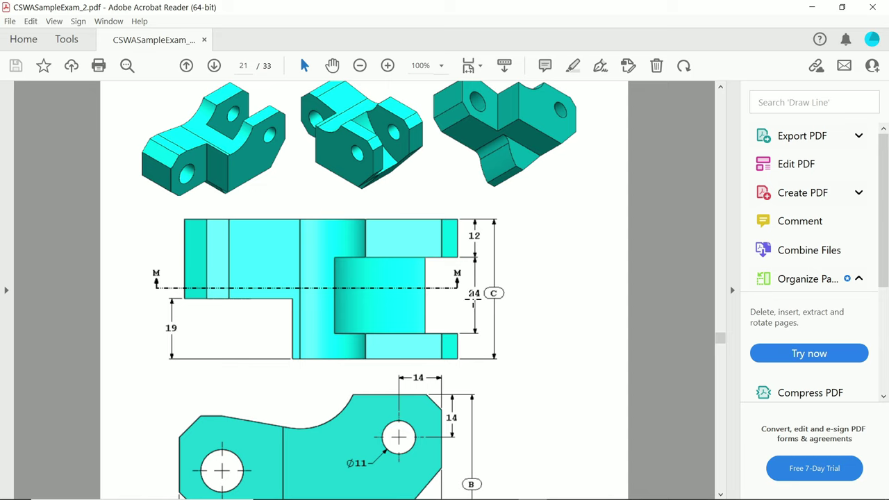
scroll(472, 292, down, 20)
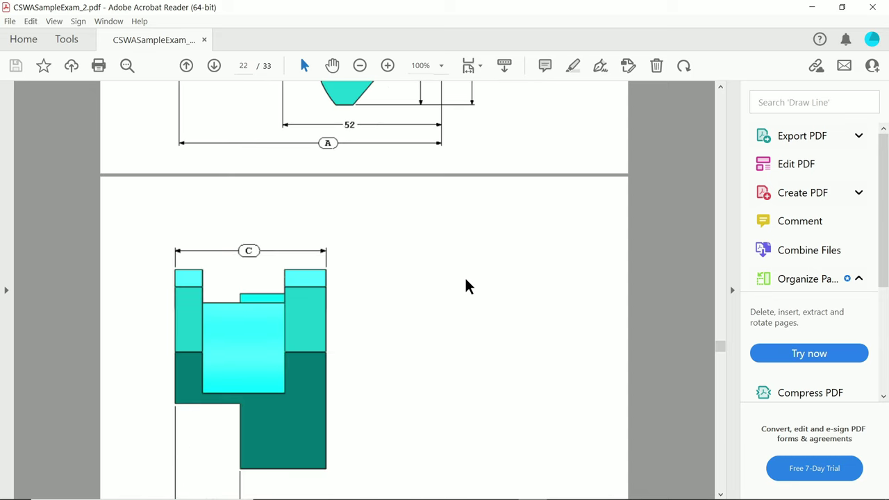
scroll(463, 278, down, 2)
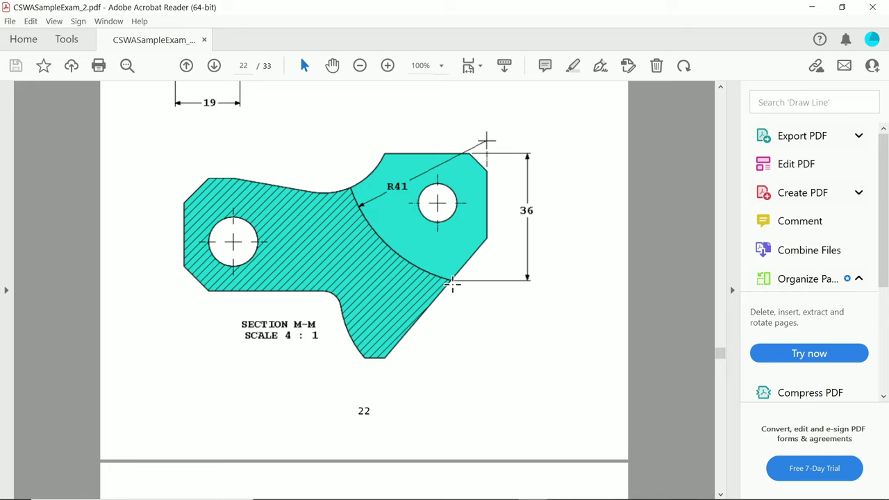
scroll(502, 252, up, 18)
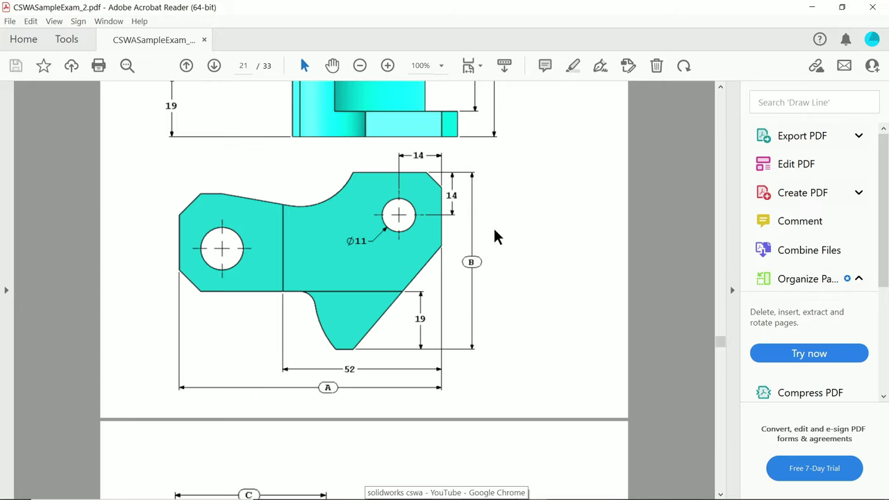
scroll(497, 237, up, 2)
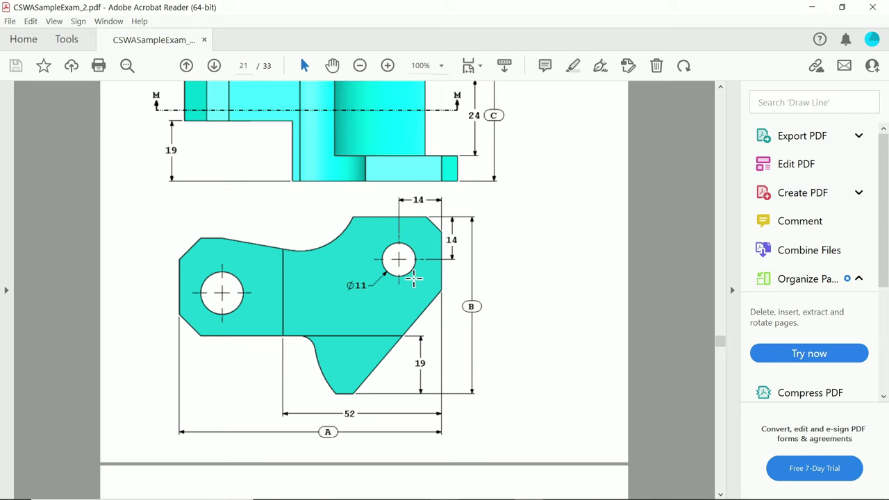
scroll(415, 285, down, 10)
scroll(417, 286, up, 7)
scroll(415, 286, up, 15)
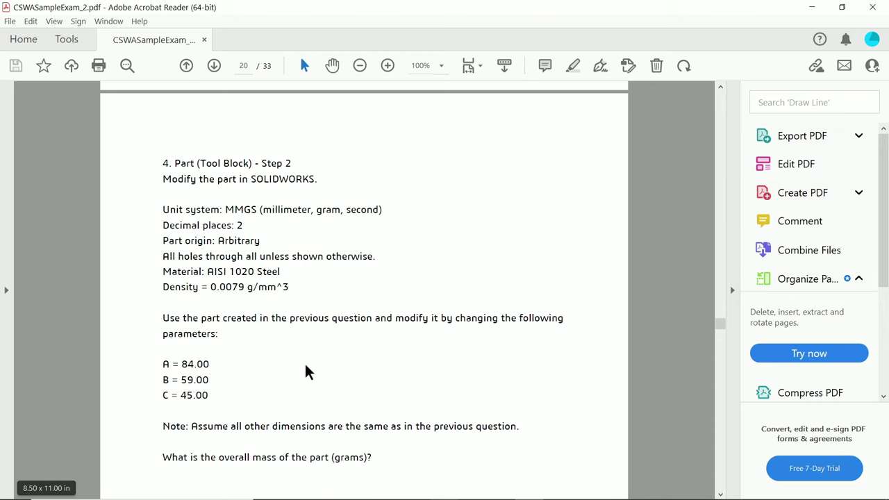
click(811, 8)
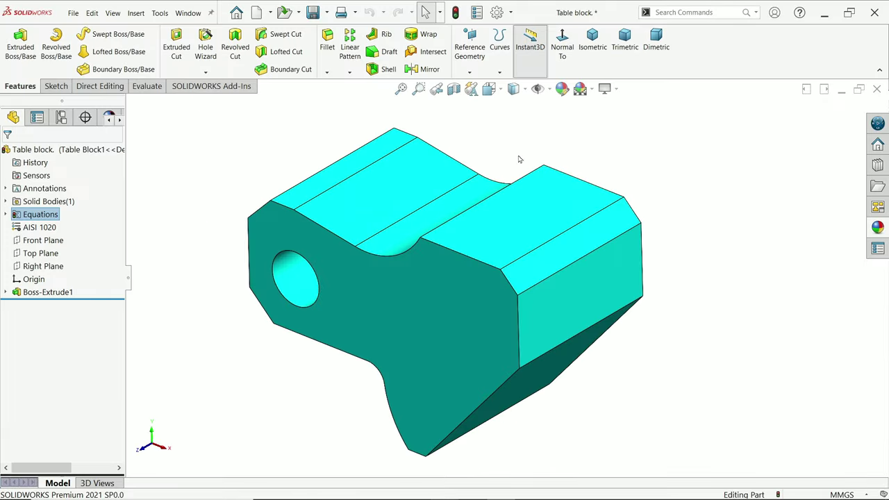
Step: Open the Equations editor and change global variable A to 84
right_click(43, 214)
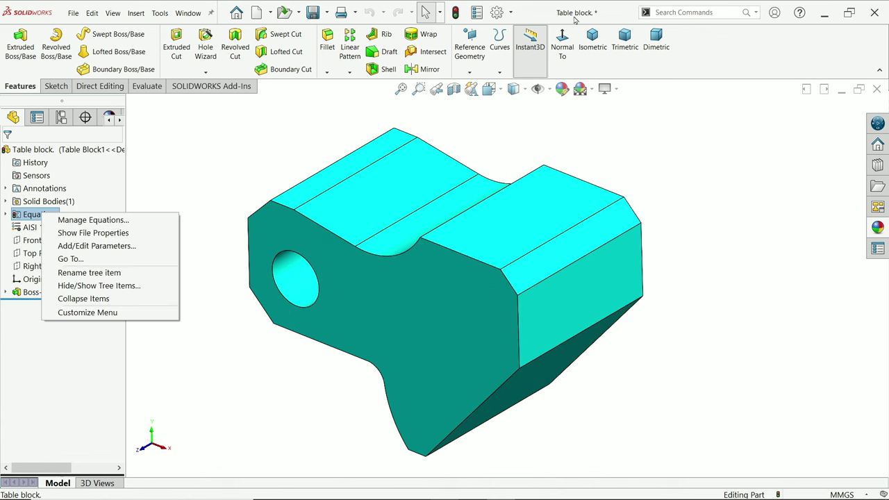
click(115, 220)
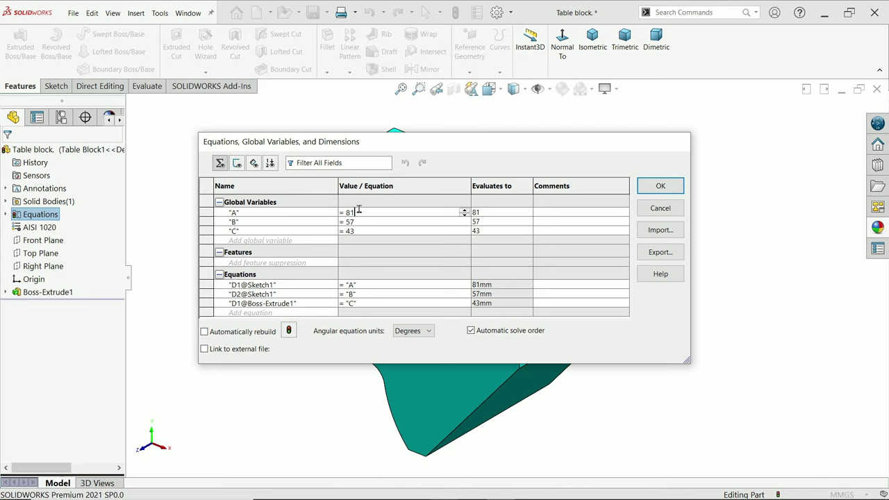
key(BackSpace)
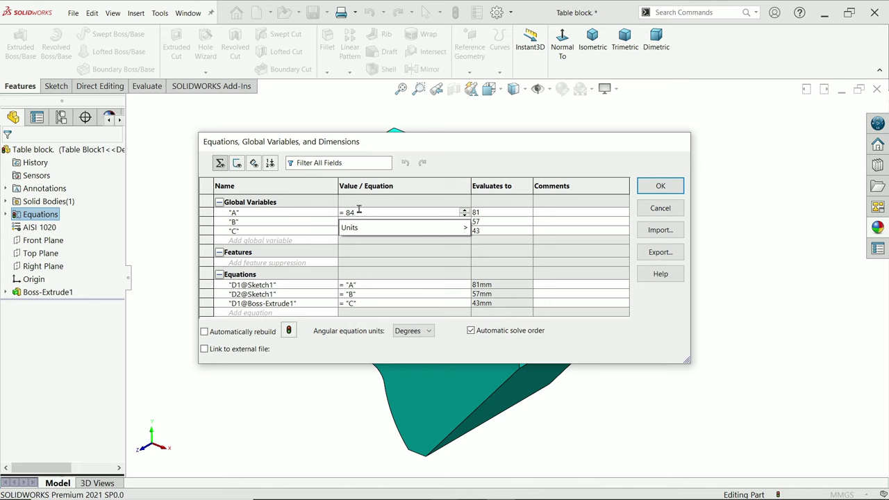
key(Return)
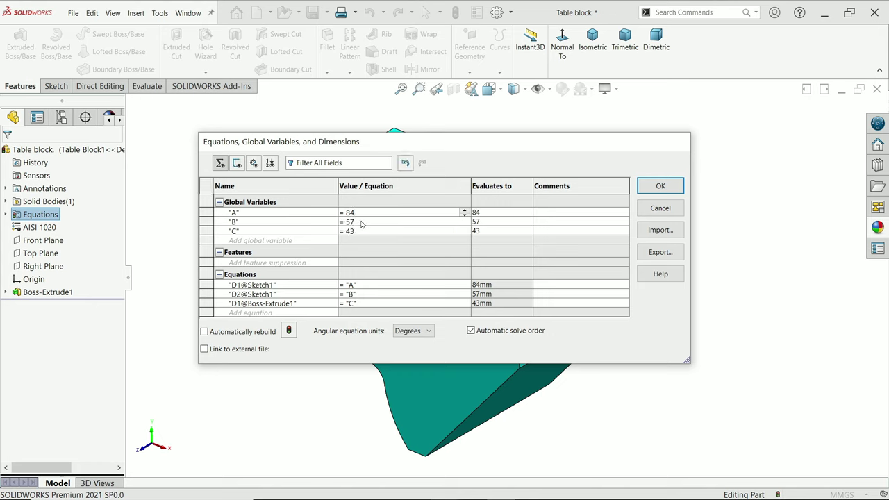
Step: Change global variable B to 59
click(360, 222)
key(BackSpace)
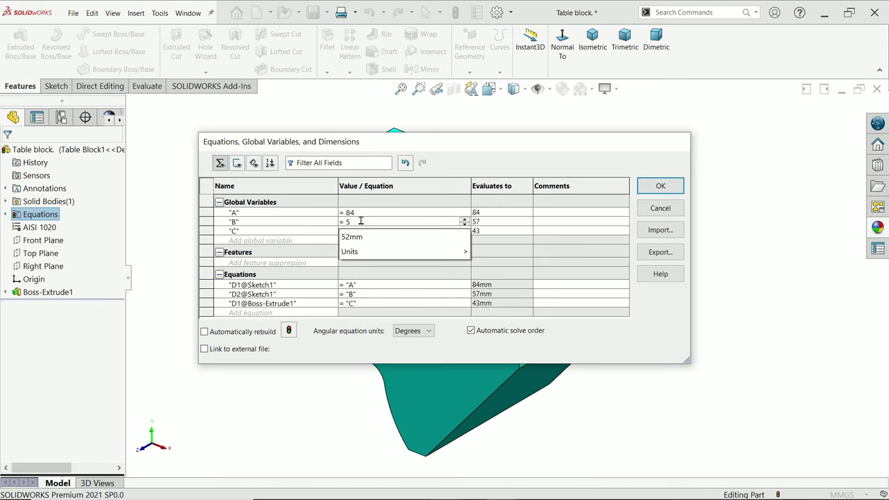
text(9)
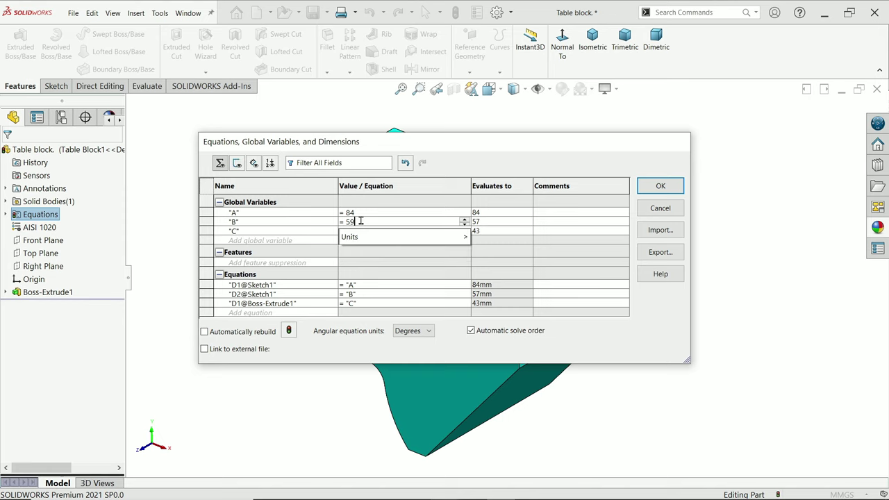
mouse_move(349, 244)
key(Return)
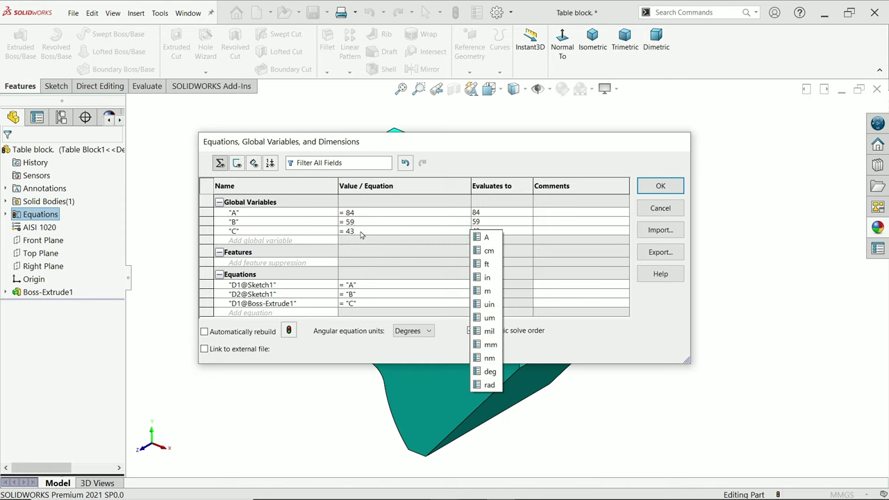
Step: Change global variable C to 45 and rebuild the block
click(360, 233)
key(BackSpace)
text(4)
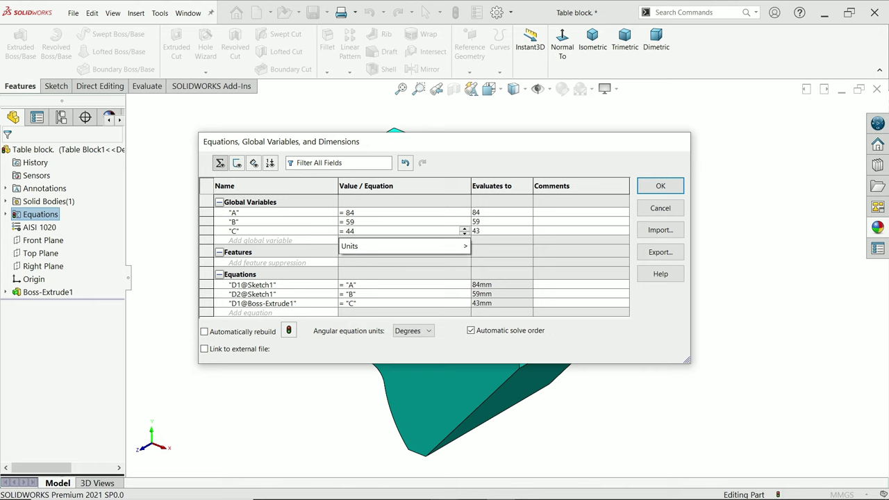
key(BackSpace)
text(5)
key(Return)
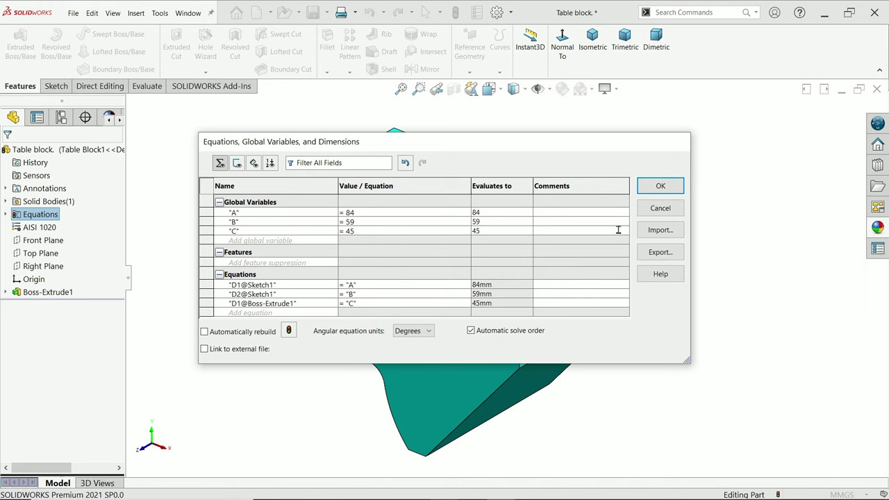
click(661, 186)
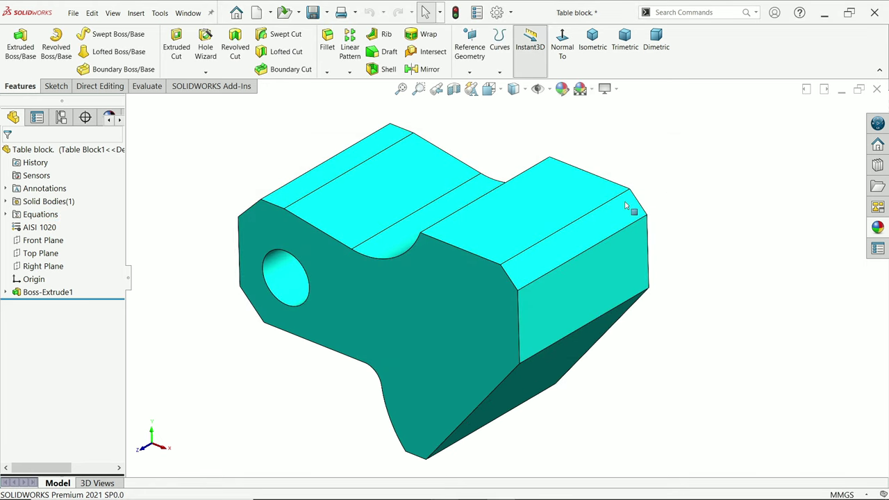
Step: Sketch on the front face a closed six-line outline around the block's left end and lower corner
click(457, 329)
click(493, 297)
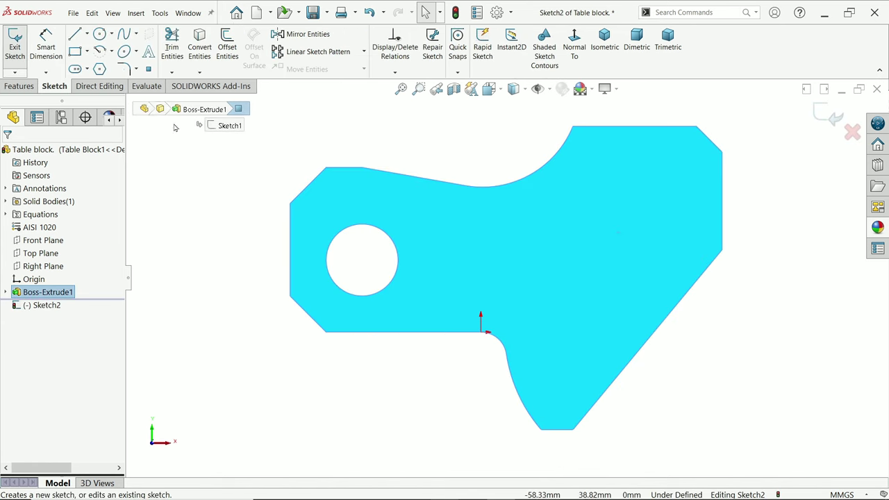
click(75, 34)
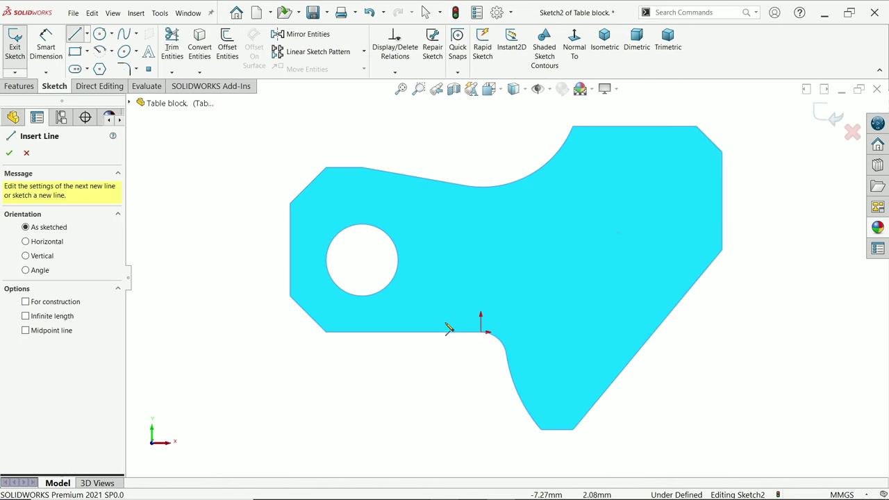
click(459, 331)
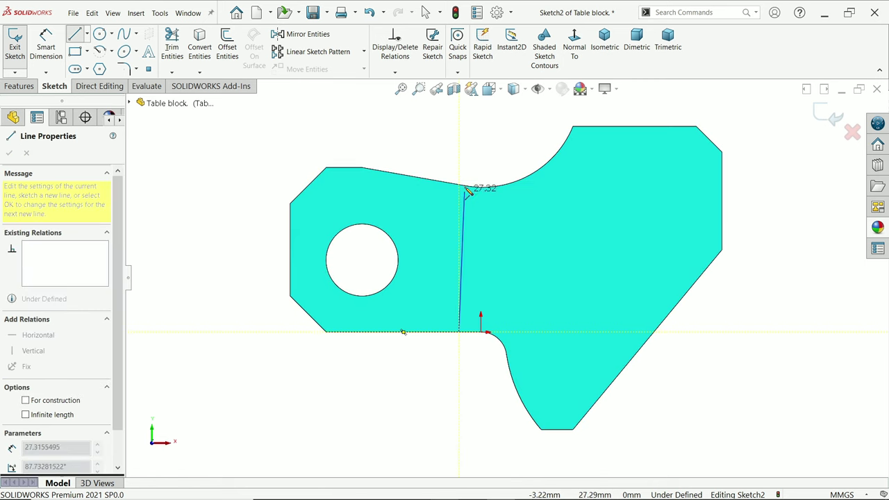
click(458, 147)
click(284, 147)
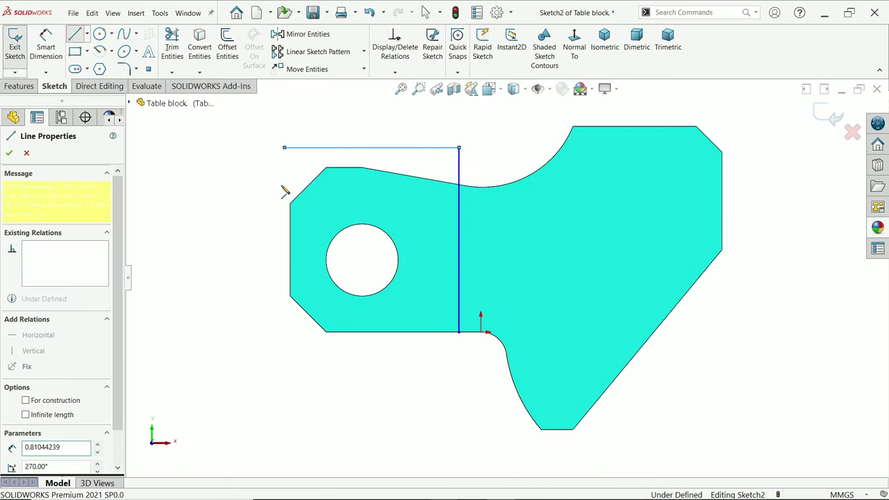
click(285, 413)
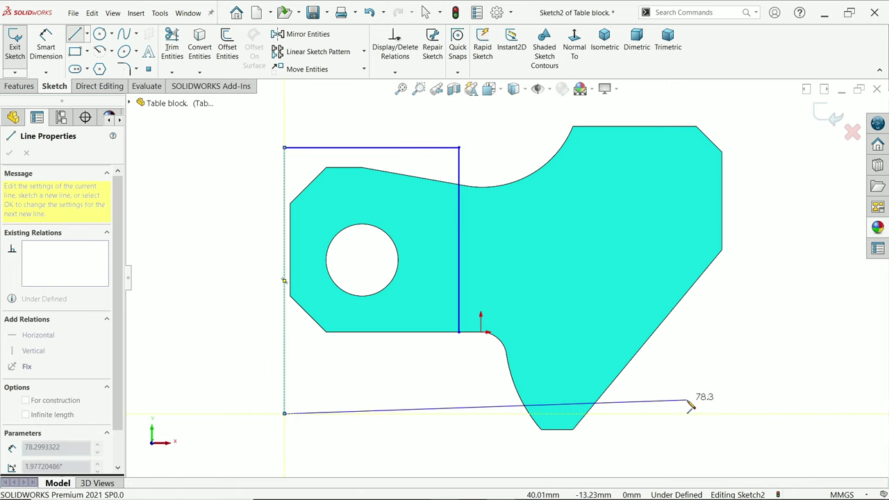
click(712, 322)
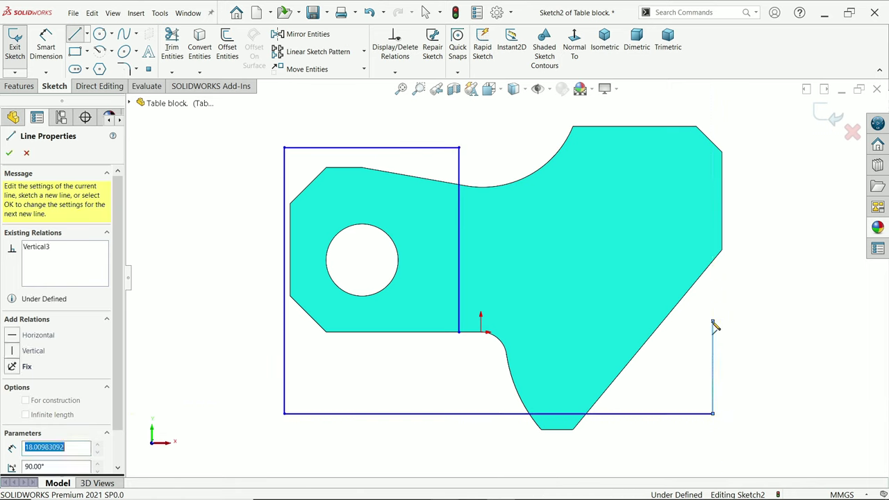
click(460, 333)
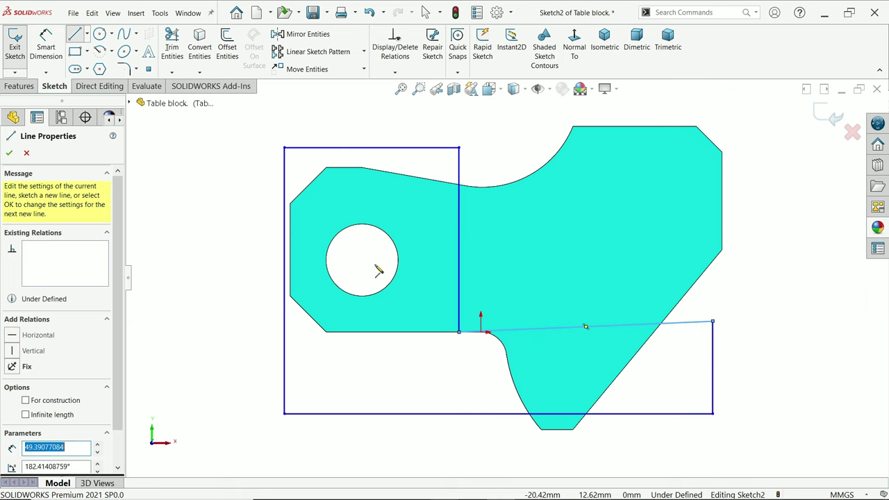
right_click(403, 137)
click(429, 137)
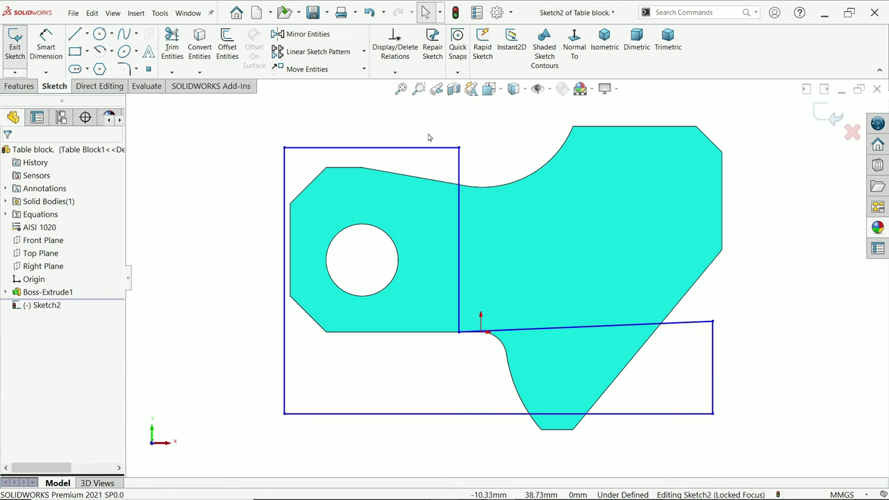
Step: Make the outline's top and left lines collinear with the block's top and left edges
click(351, 169)
ctrl+click(366, 149)
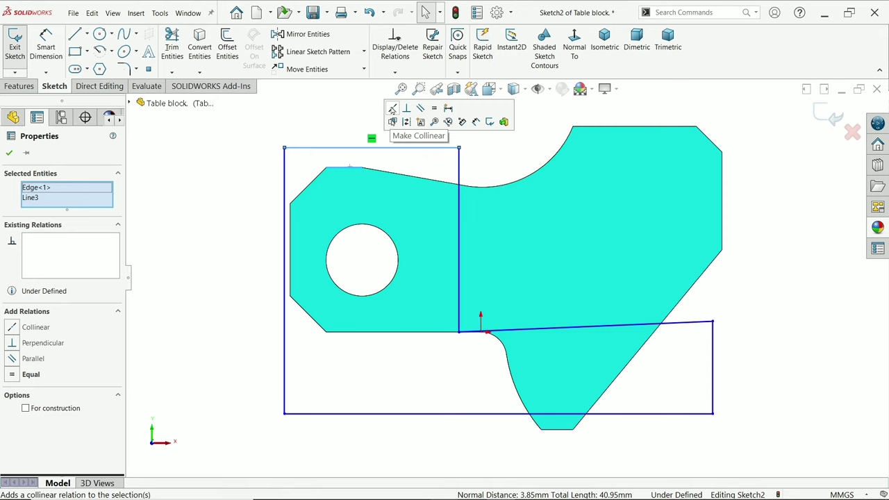
click(391, 109)
click(284, 300)
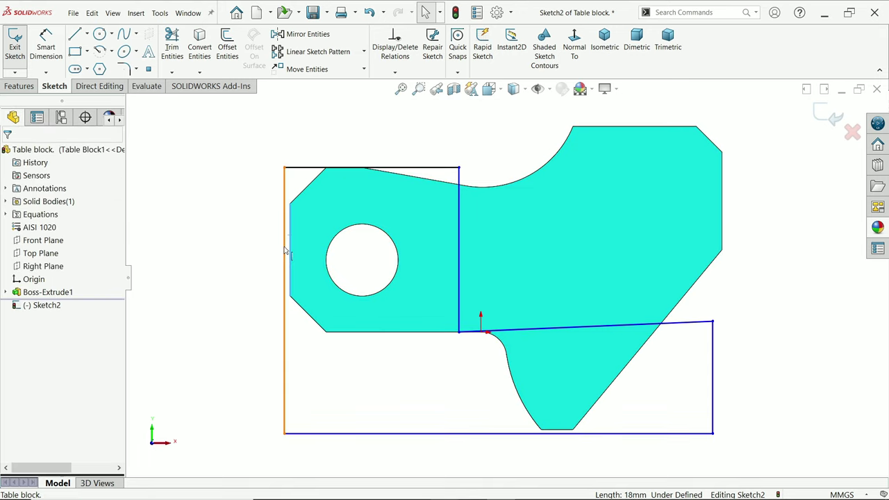
ctrl+click(290, 236)
click(312, 204)
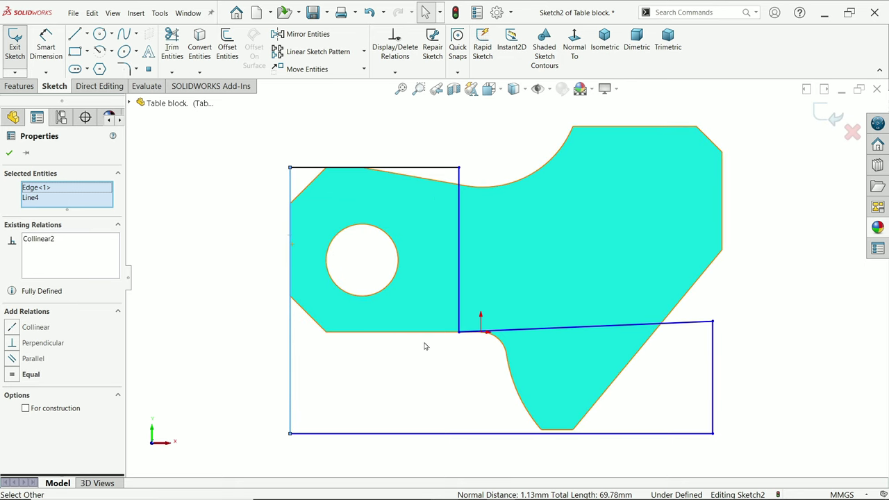
Step: Make the sloped line horizontal and the bottom and right lines collinear with the block's edges
click(525, 332)
click(551, 290)
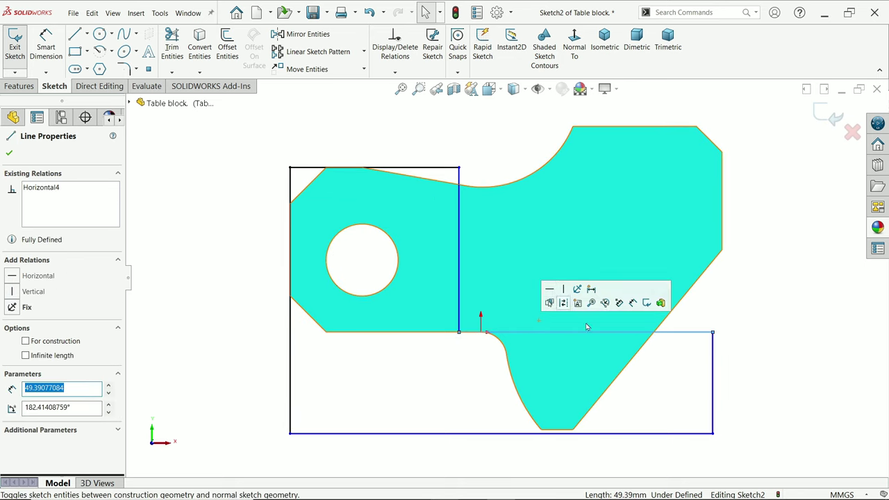
key(Escape)
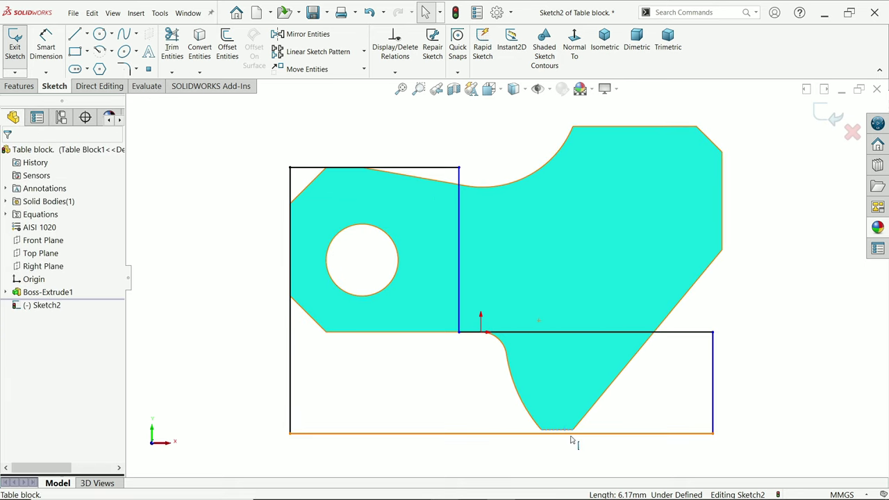
click(559, 430)
ctrl+click(572, 434)
click(601, 394)
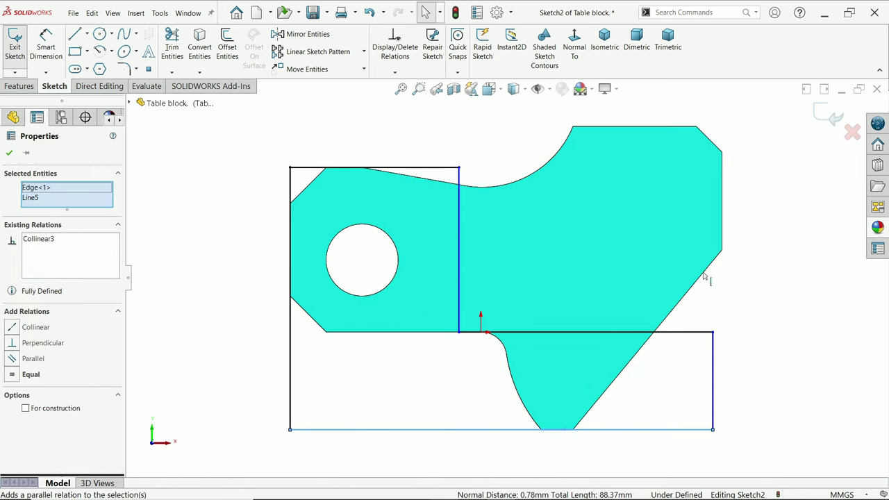
key(Escape)
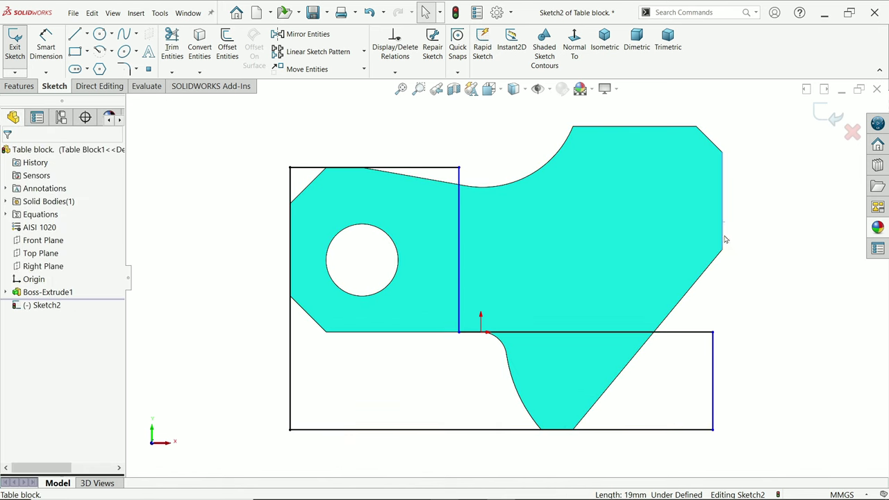
ctrl+click(714, 355)
click(739, 308)
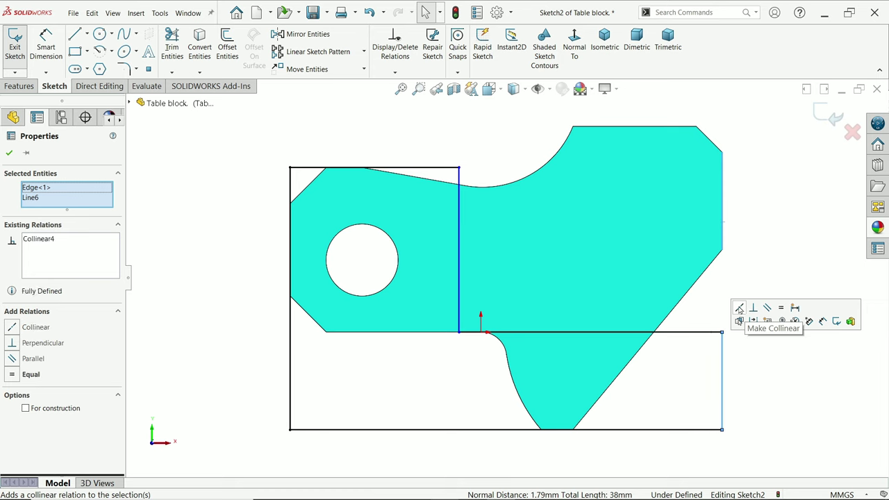
key(Escape)
Step: Dimension the outline's horizontal width to 52 mm
key(d)
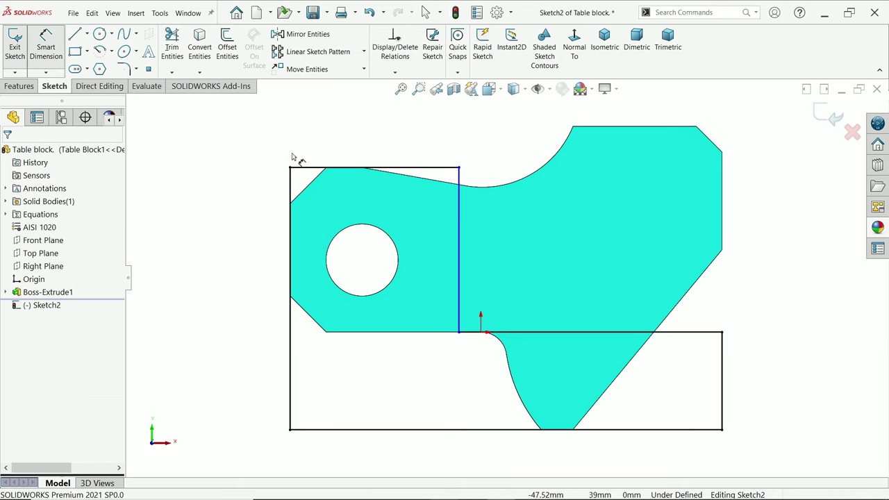
click(723, 375)
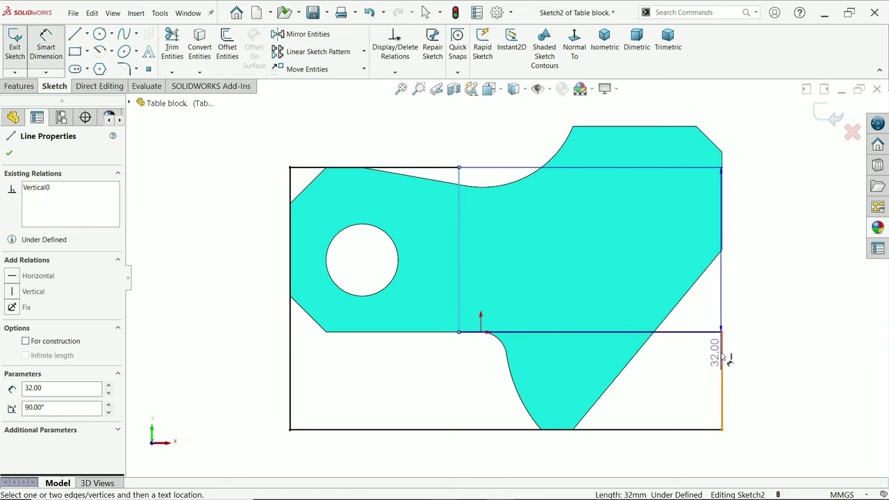
click(458, 332)
click(704, 377)
key(Return)
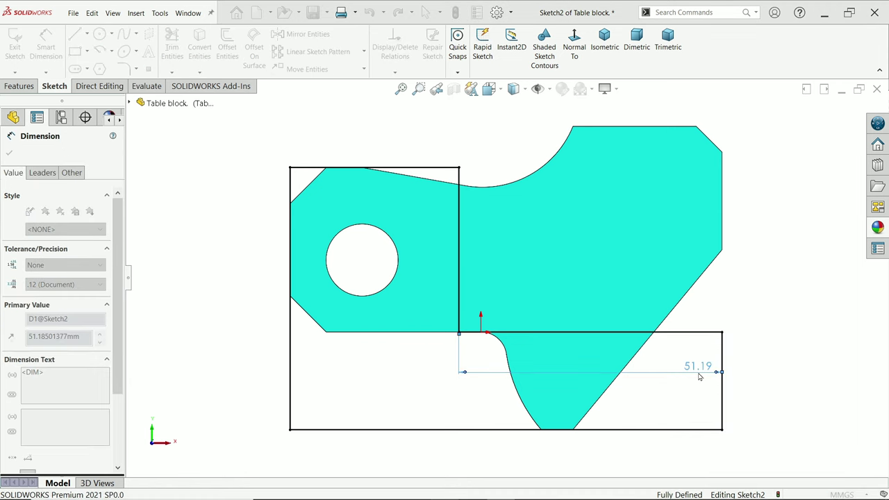
Step: Extrude-cut the outline 19 mm deep (Blind) into the block
click(19, 86)
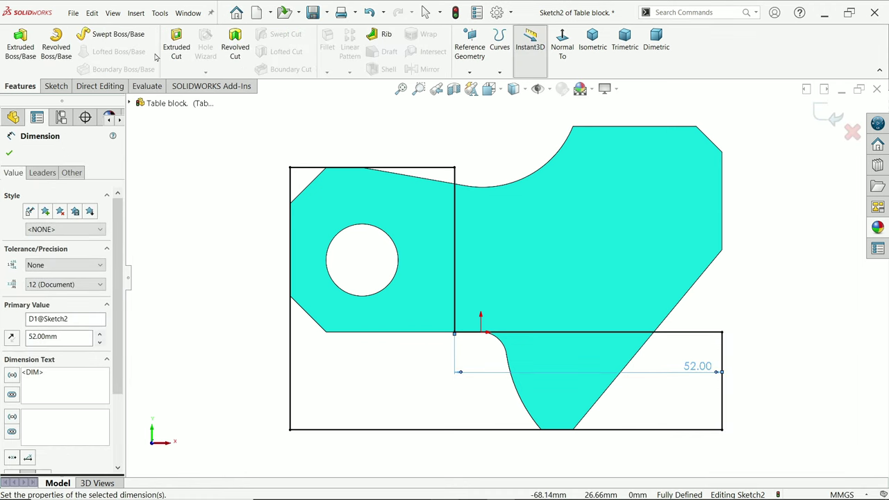
click(176, 46)
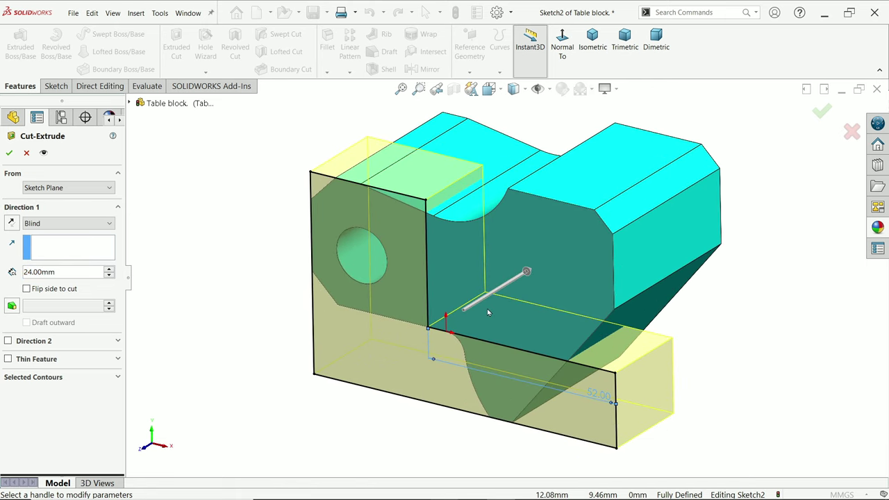
scroll(416, 342, down, 2)
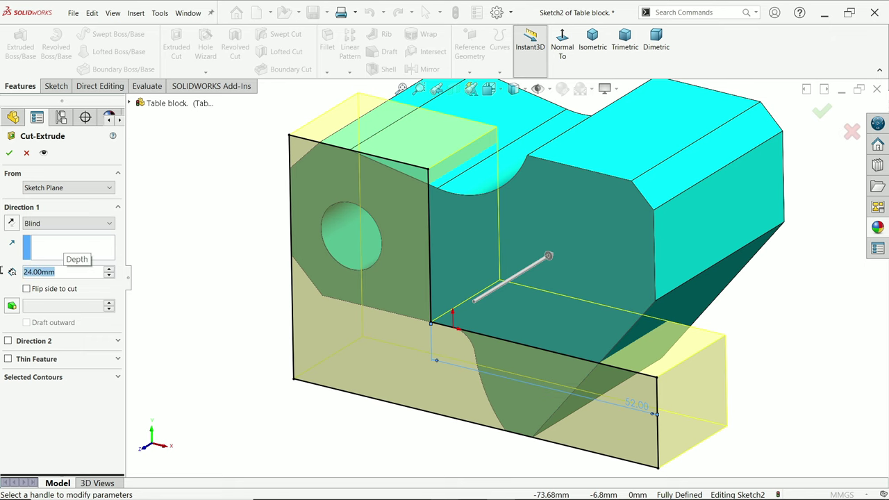
text(19)
key(Return)
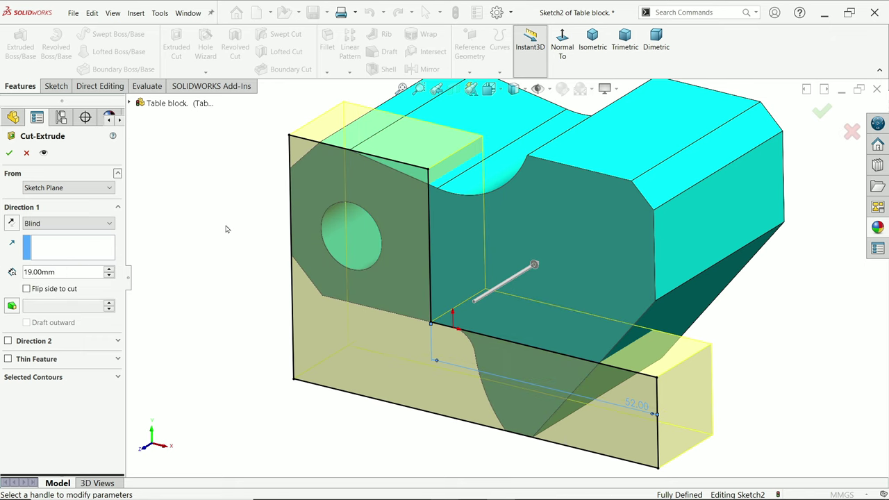
click(10, 153)
middle_drag(261, 273, 309, 114)
Step: Sketch a circle on the front face and give it an 11 mm diameter
click(688, 186)
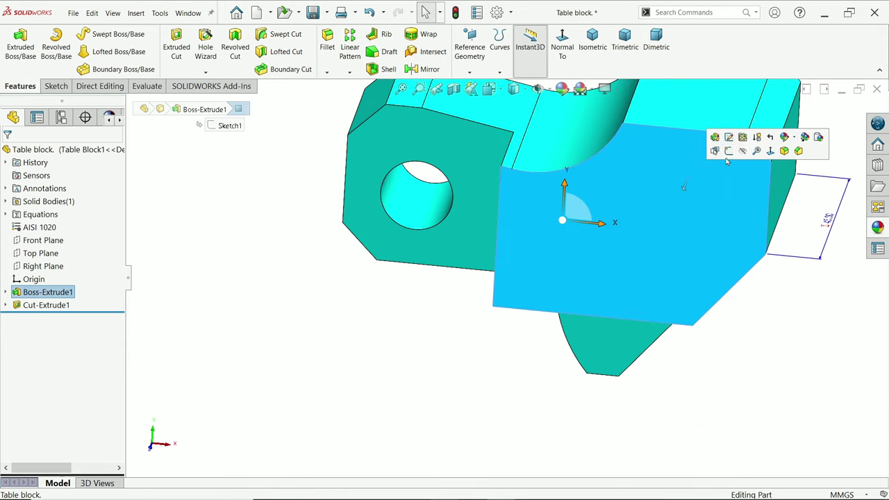
click(729, 151)
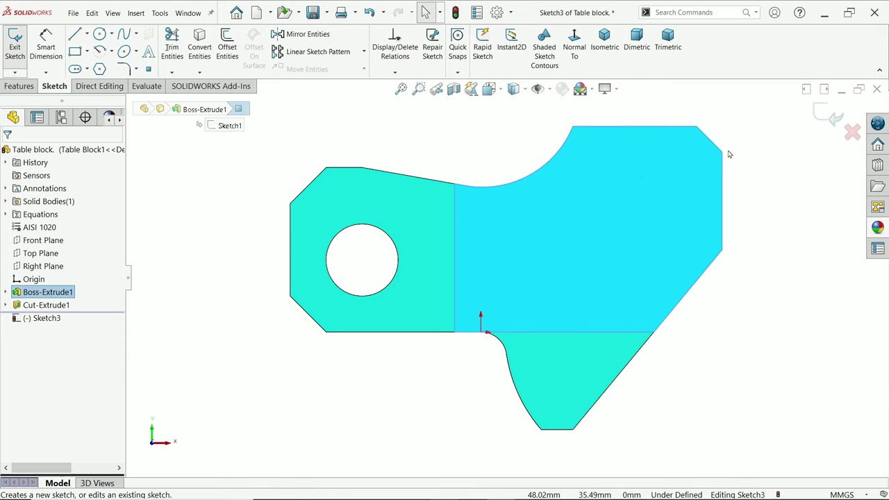
click(99, 34)
click(644, 200)
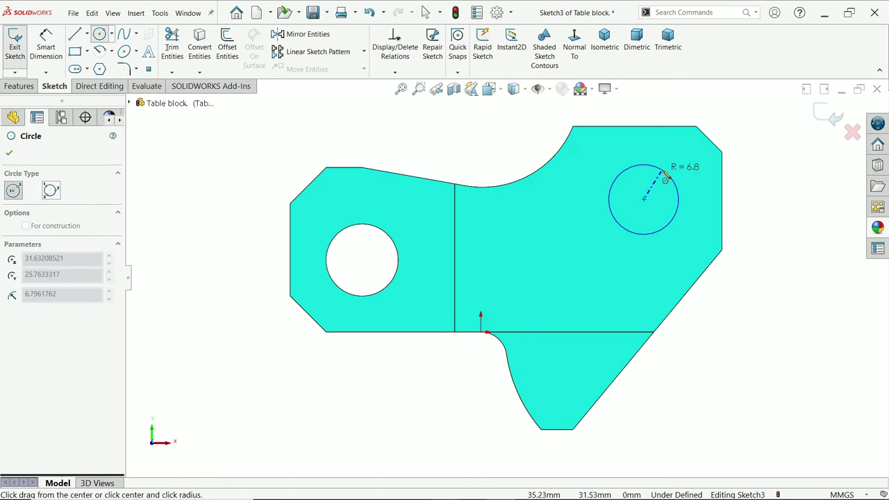
click(672, 180)
key(Escape)
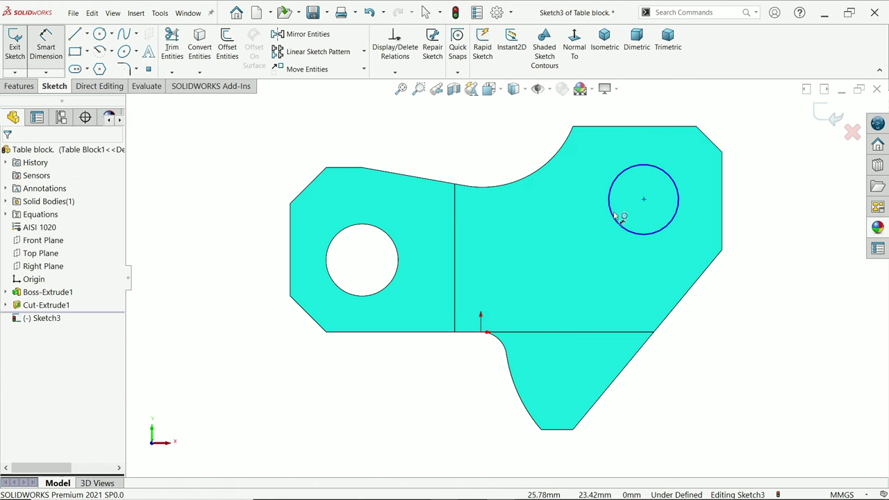
click(615, 217)
click(594, 242)
key(Return)
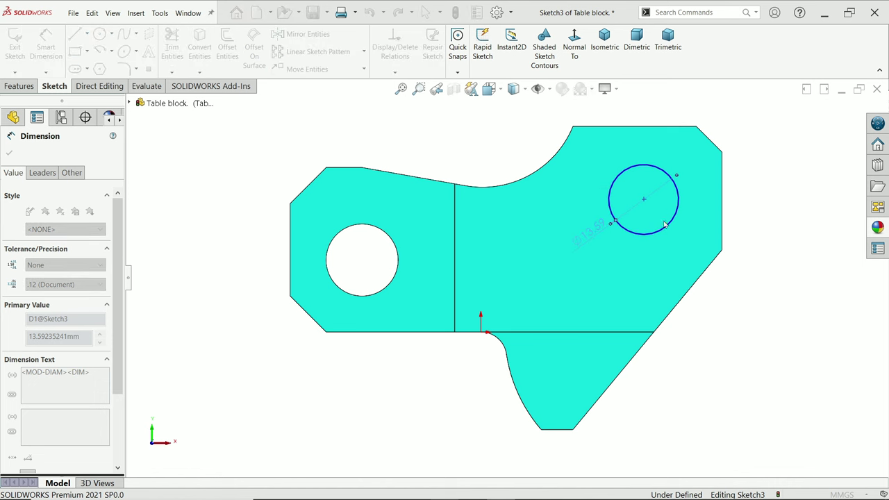
Step: Locate the circle's centre 14 mm from the right edge and 14 mm from the top edge
click(643, 201)
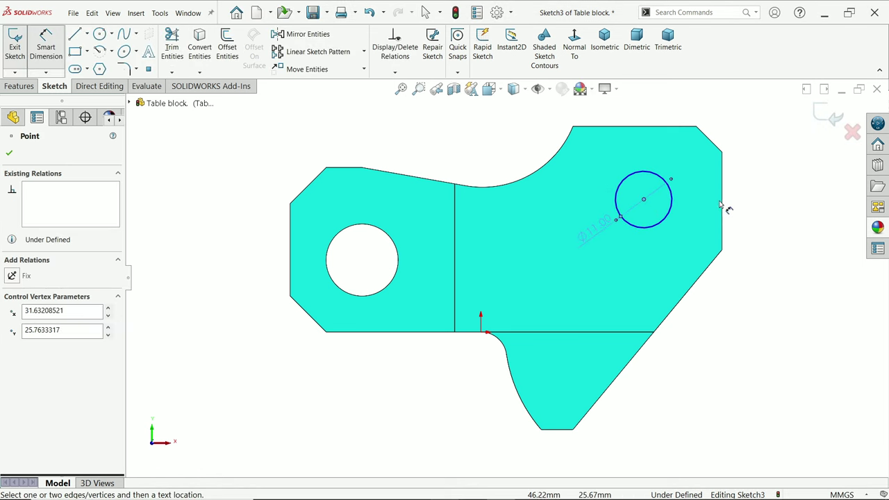
click(723, 205)
click(697, 239)
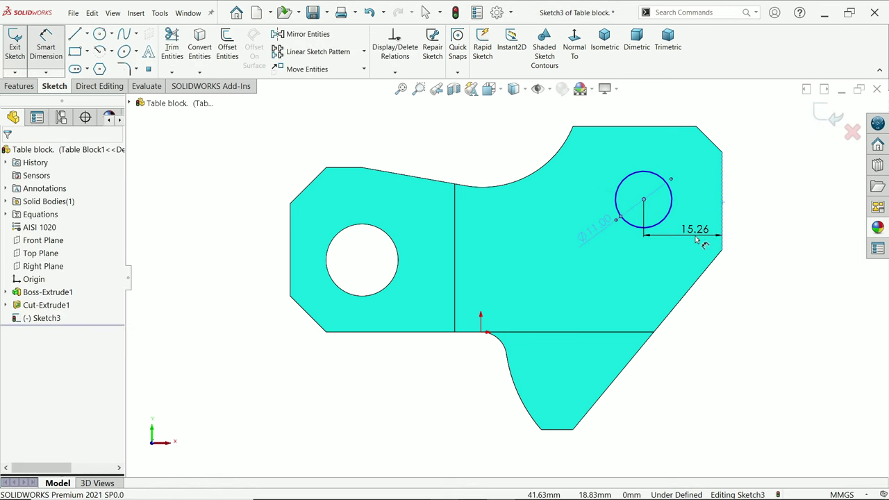
text(14)
key(Return)
click(649, 178)
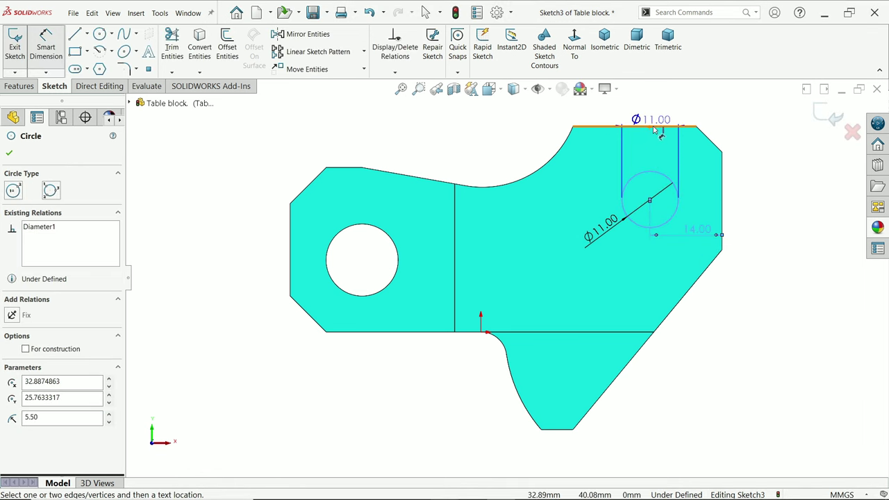
click(660, 126)
click(757, 156)
text(14)
key(Return)
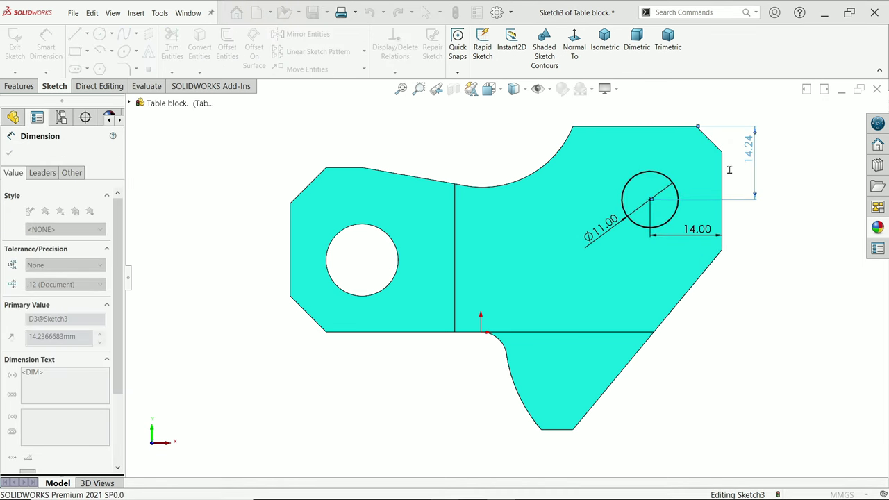
Step: Extrude-cut the Ø11 circle Through All to bore the hole
click(20, 85)
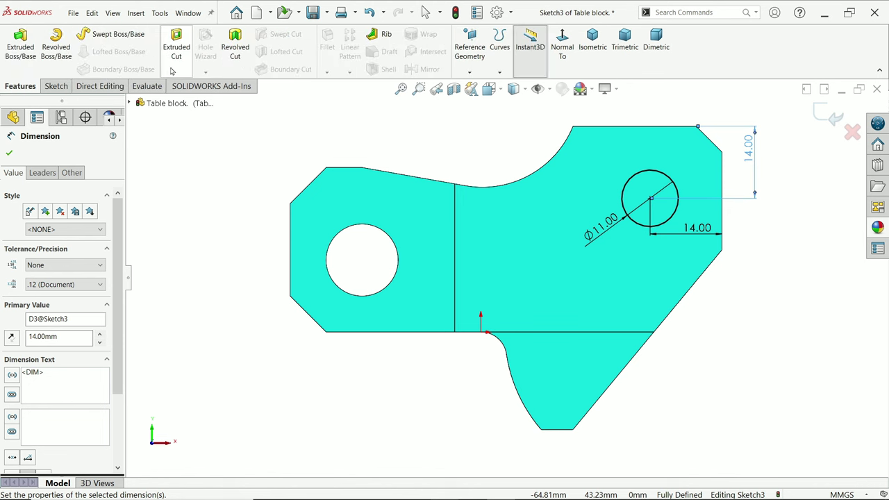
click(176, 47)
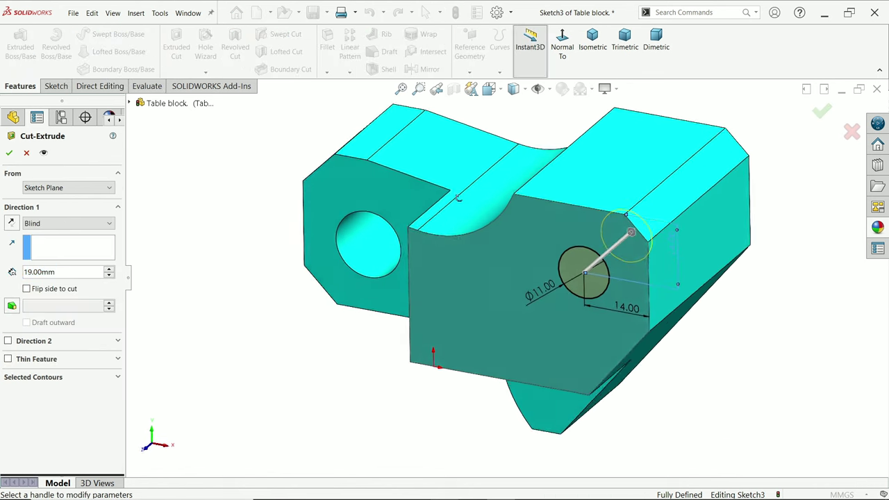
click(46, 221)
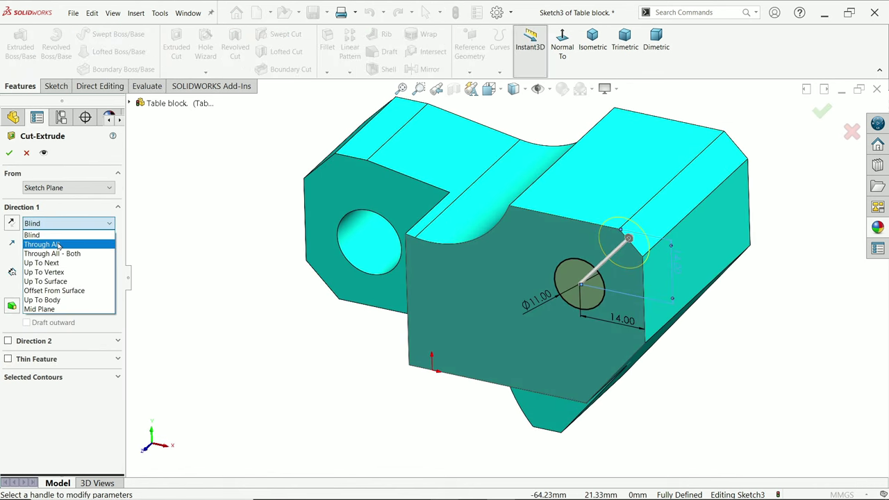
click(52, 238)
click(9, 152)
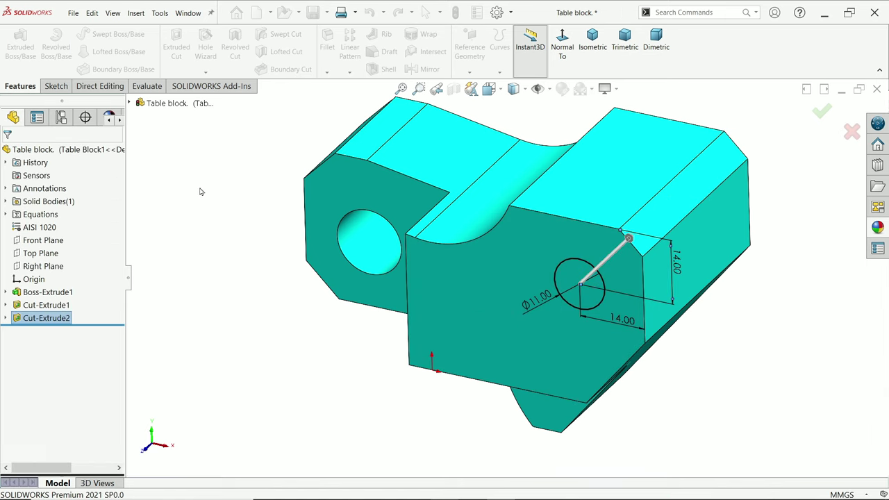
middle_drag(199, 193, 371, 275)
click(562, 248)
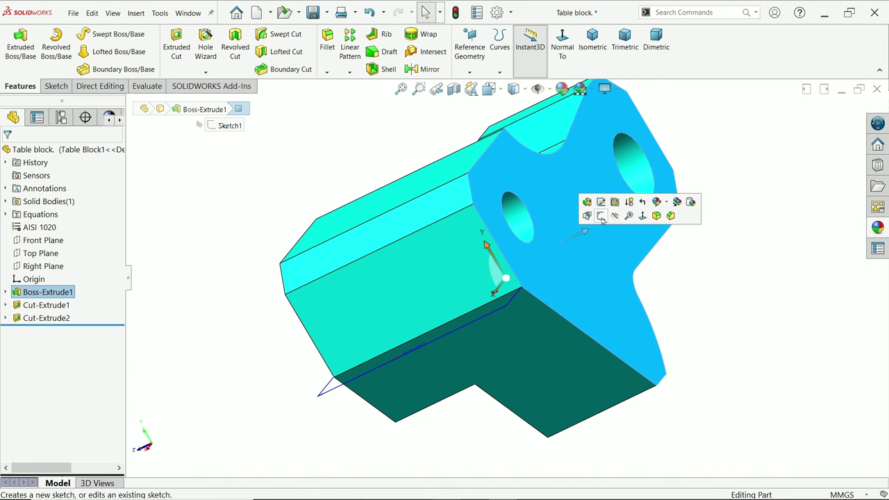
Step: Sketch a centerpoint arc, viewed Normal To, from the upper curved edge to the lower-right slanted edge
click(599, 215)
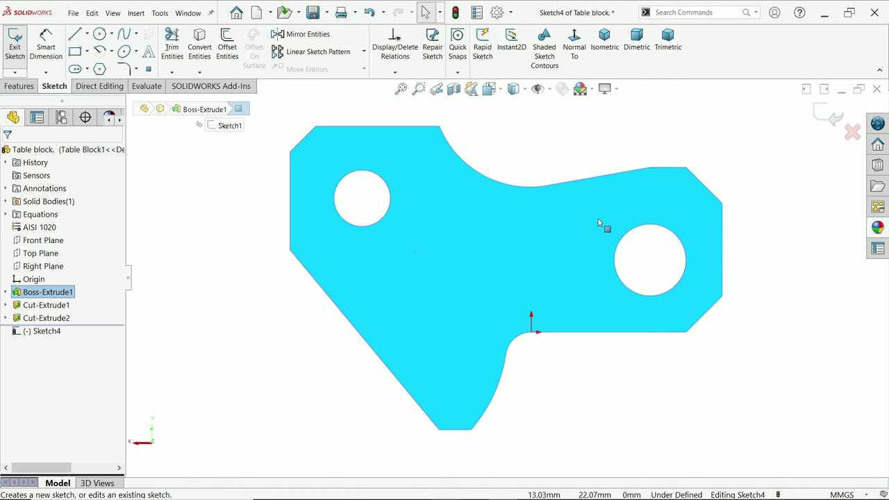
click(574, 46)
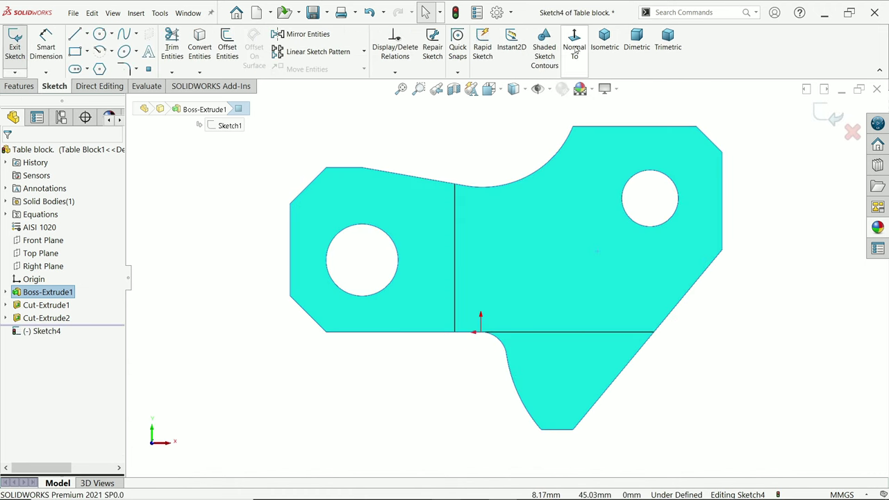
click(112, 52)
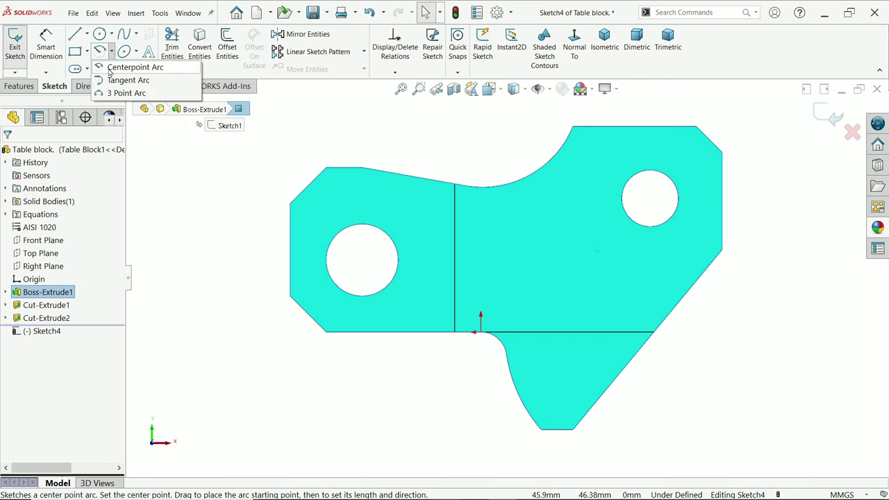
click(114, 68)
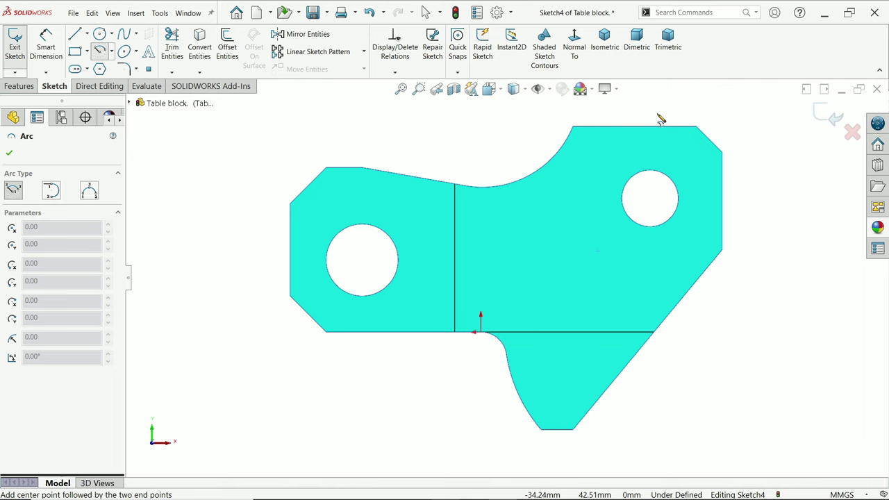
click(727, 106)
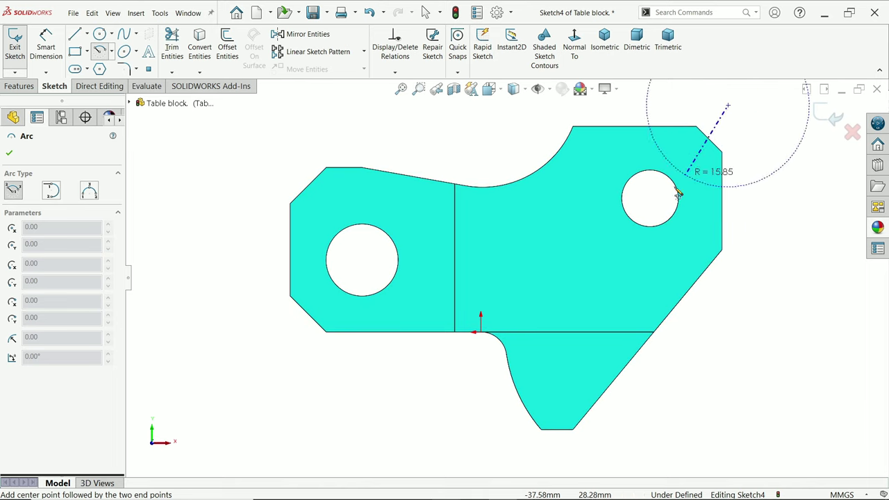
click(534, 176)
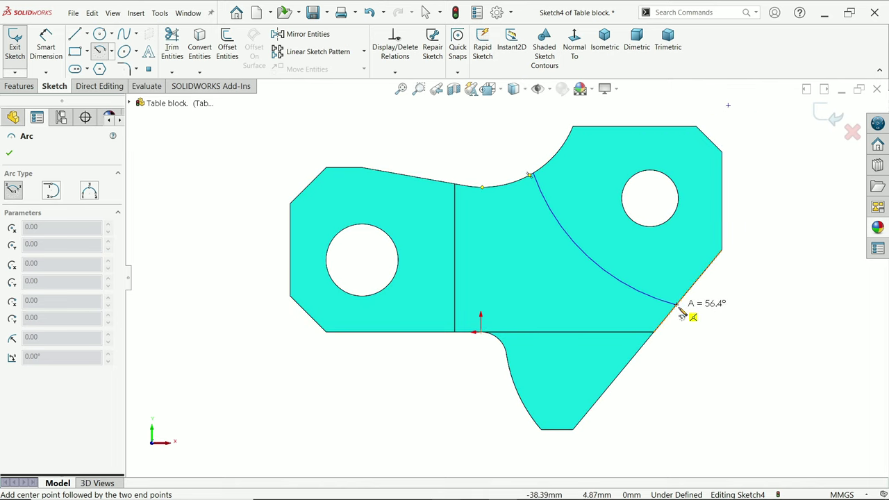
click(676, 304)
right_click(746, 269)
click(770, 268)
scroll(748, 276, up, 1)
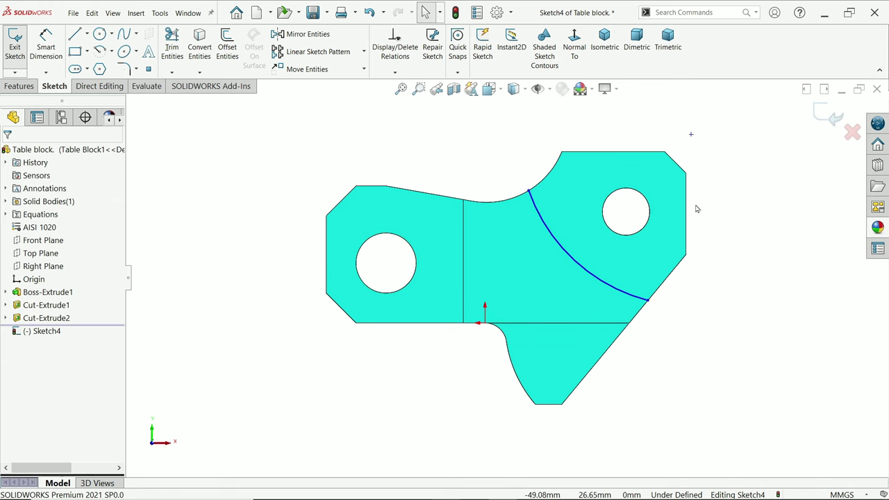
scroll(697, 168, down, 5)
Step: Make the arc's centre point coincident with the top-right chamfer edge
click(653, 133)
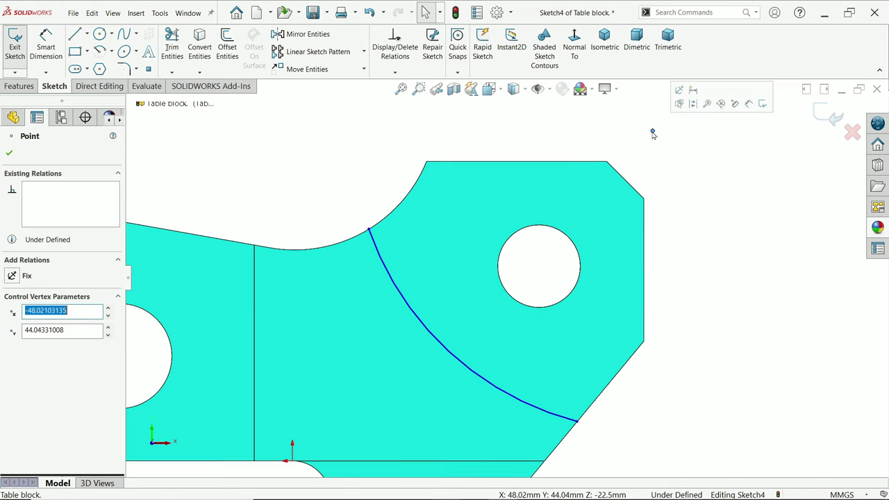
ctrl+click(644, 234)
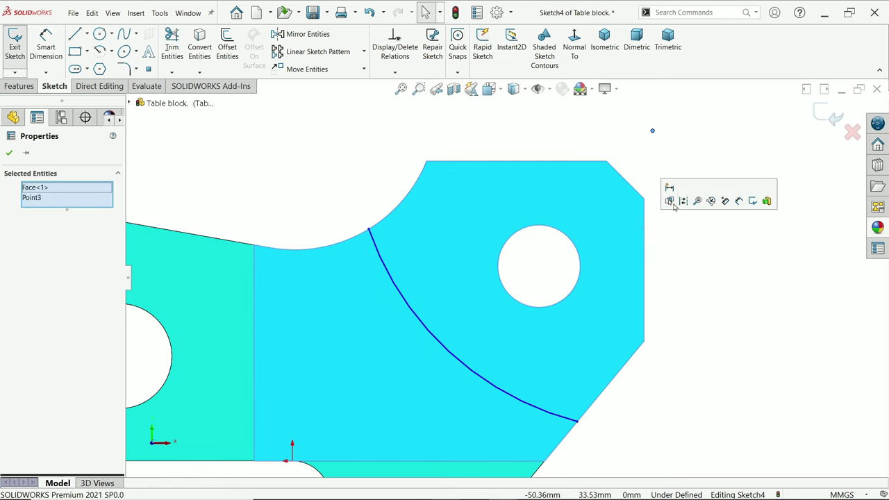
click(684, 258)
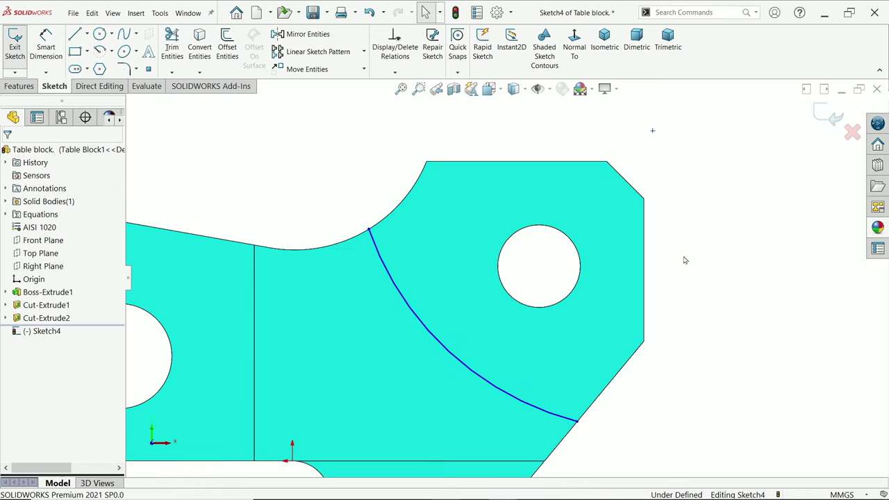
click(653, 133)
ctrl+click(645, 239)
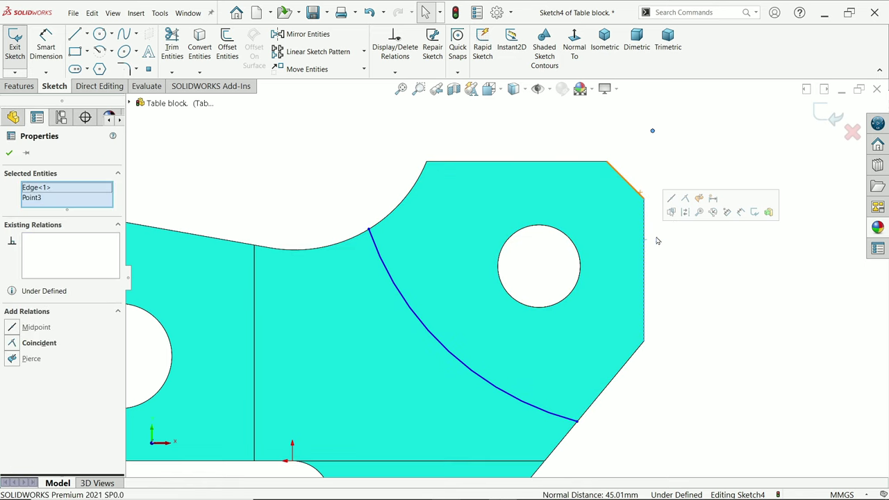
click(684, 198)
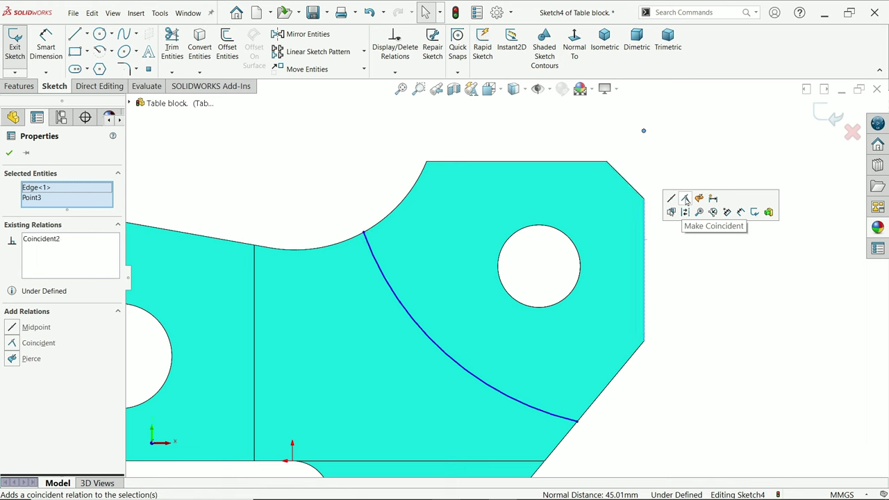
Step: Dimension the arc radius to R41 and its lower end 36 mm below the top edge
click(44, 46)
click(407, 312)
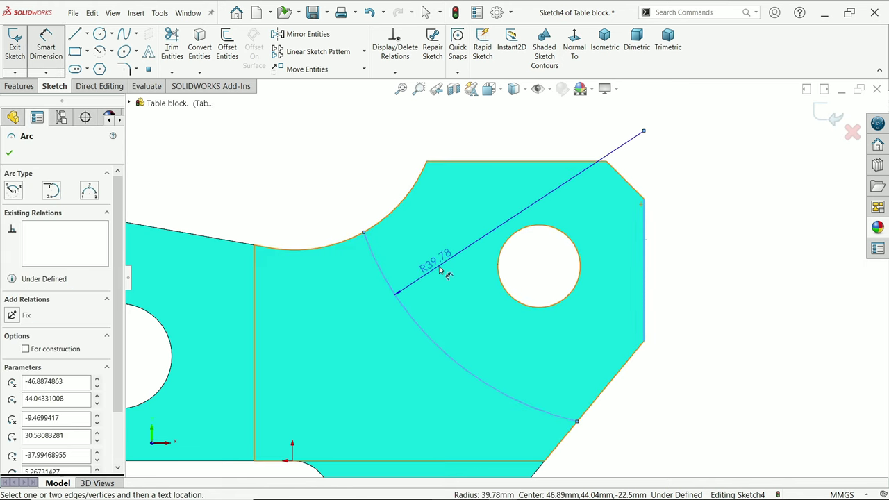
click(455, 267)
text(41)
key(Return)
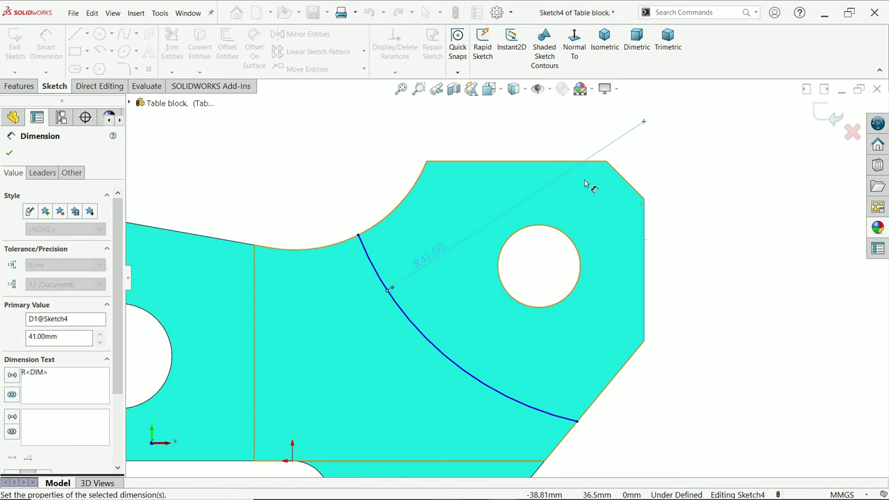
click(576, 420)
click(691, 278)
text(36)
key(Return)
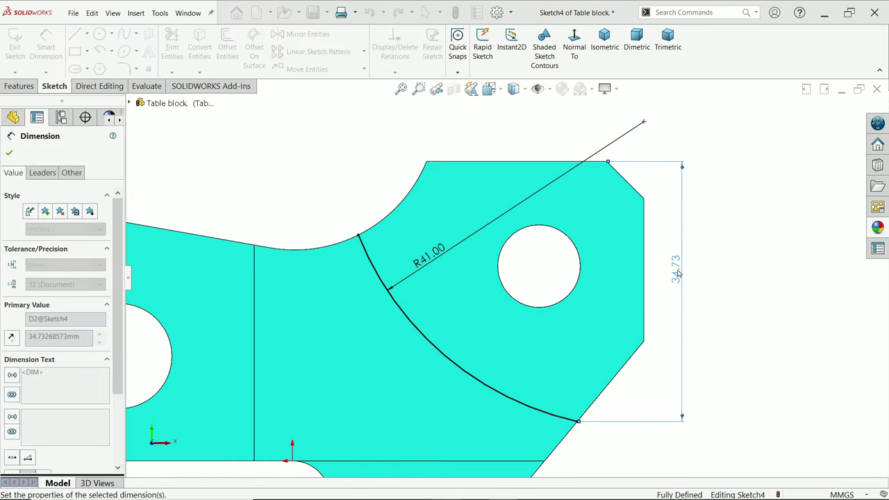
click(9, 153)
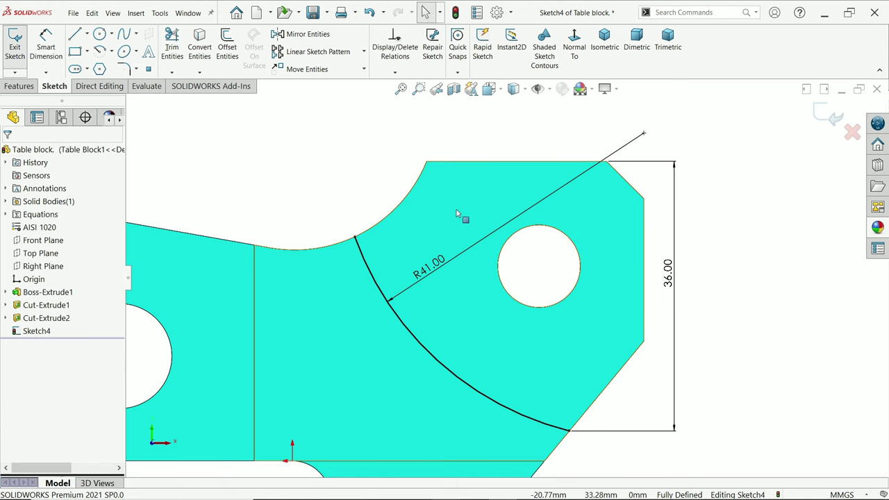
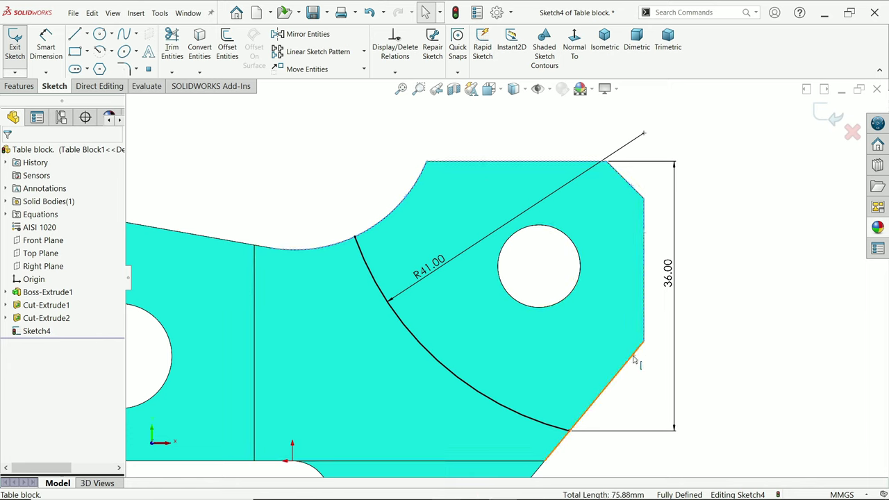
Step: Convert the end face's edges into Sketch4 and trim away the extra arc, keeping the R41 arc
click(199, 47)
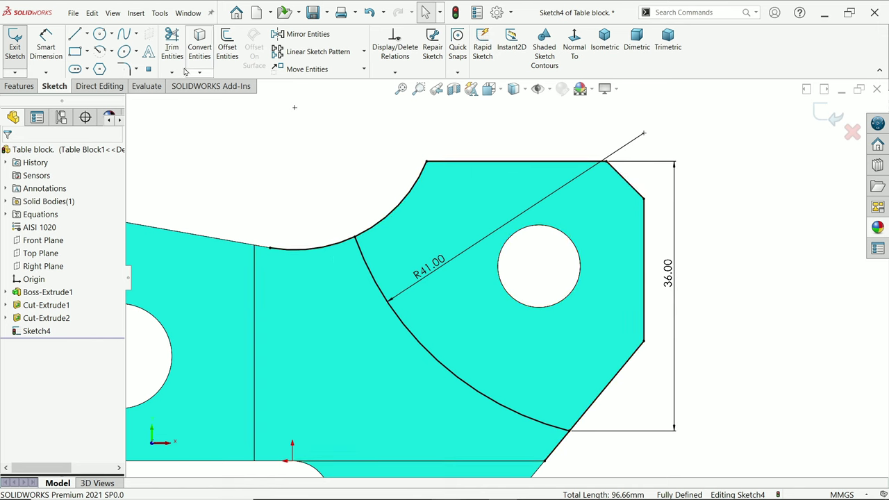
click(171, 47)
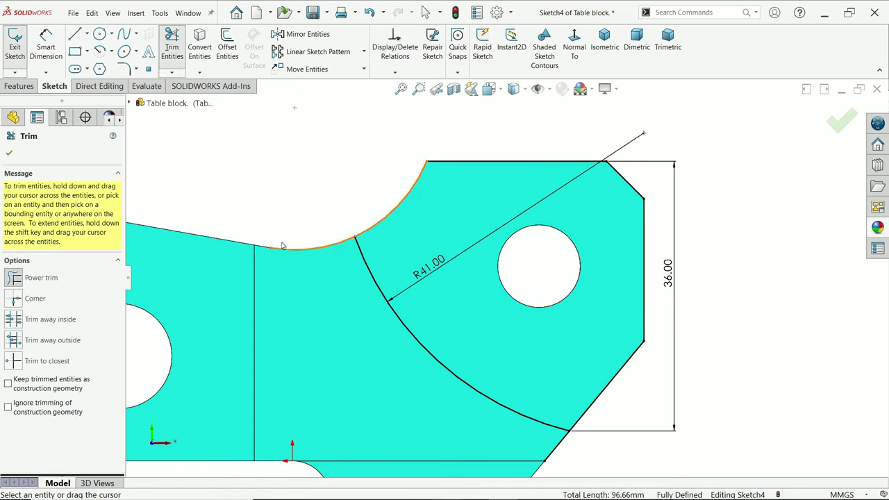
drag(292, 238, 301, 278)
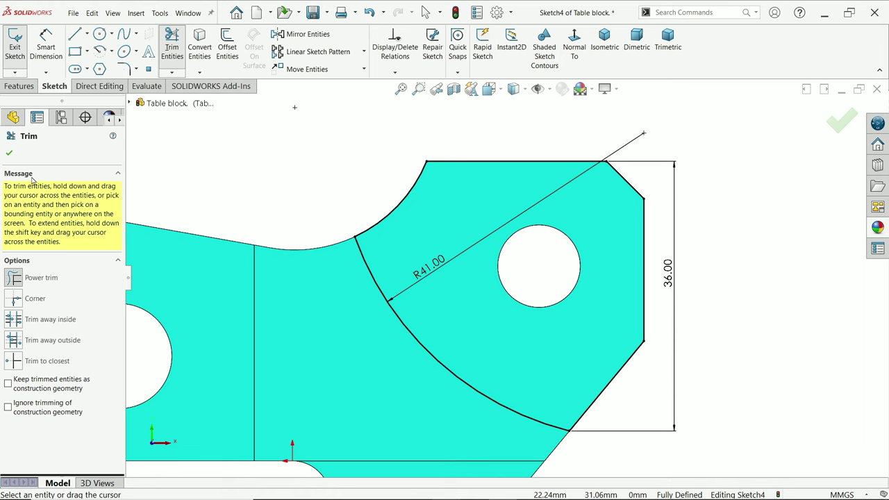
key(Escape)
scroll(411, 162, up, 2)
middle_drag(516, 125, 479, 165)
Step: Start an extruded cut from Sketch4 with a reversed 12 mm start offset
click(19, 86)
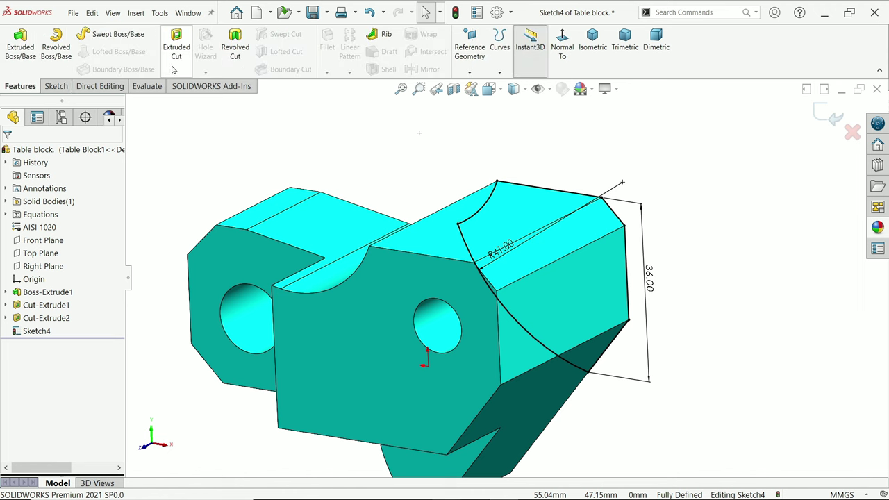
click(178, 54)
click(56, 187)
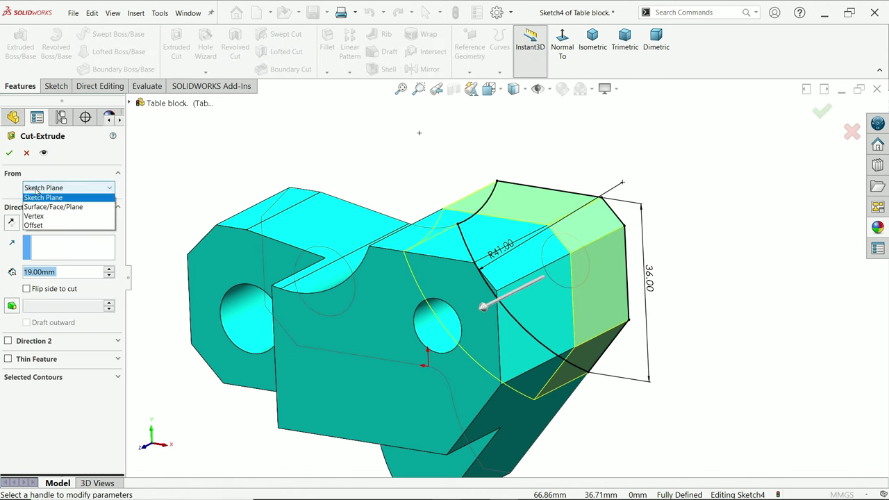
click(42, 227)
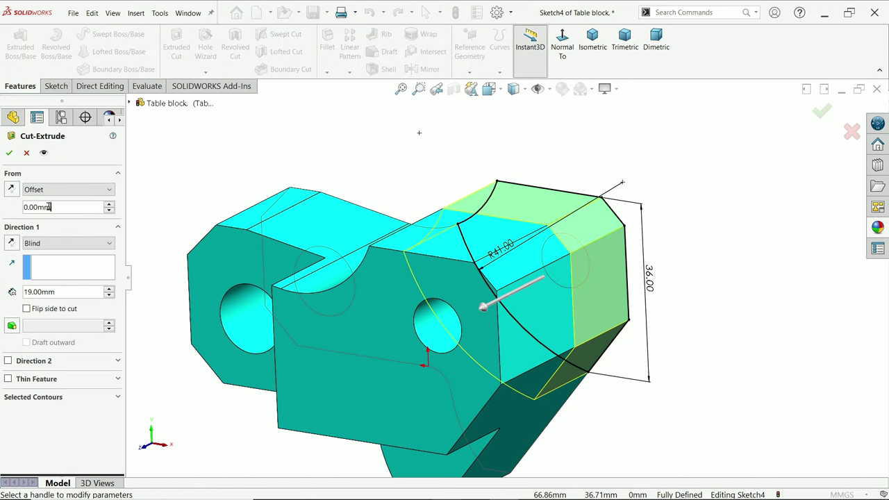
text(12)
key(Return)
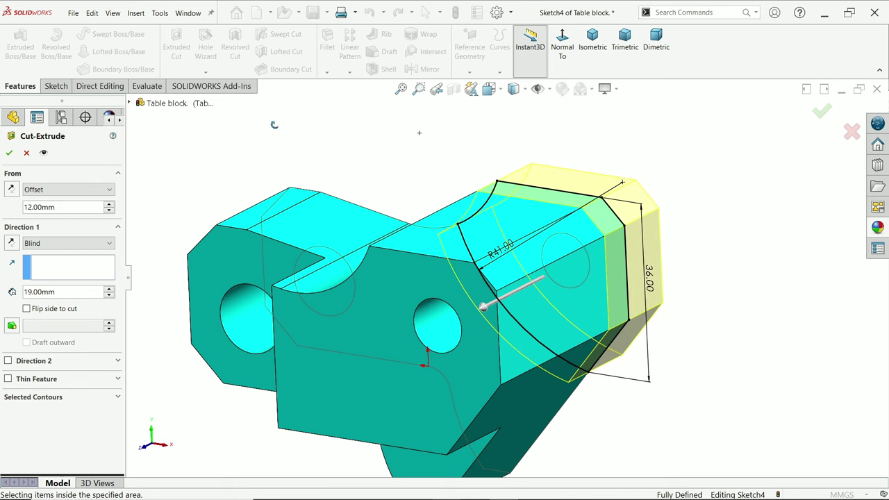
middle_drag(191, 130, 240, 130)
click(11, 189)
Step: Set the cut's Blind depth to 24 mm
scroll(583, 285, down, 2)
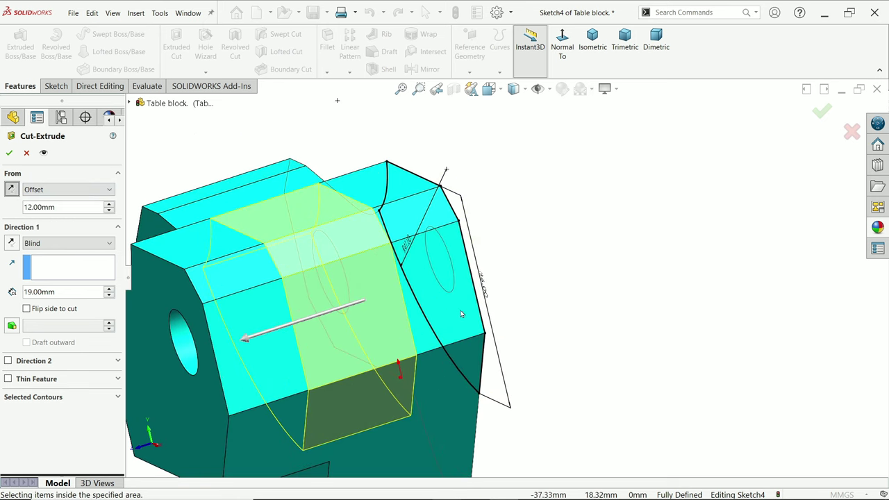
scroll(584, 285, up, 3)
scroll(583, 285, down, 2)
middle_drag(584, 285, 541, 297)
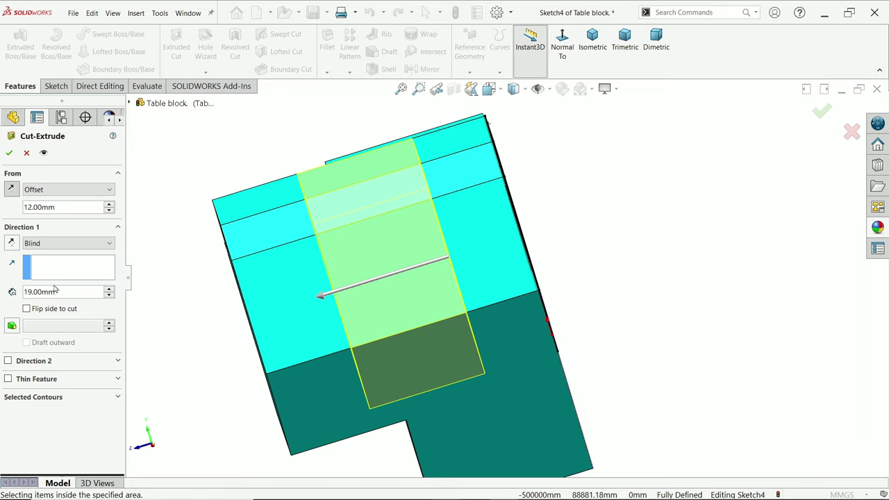
text(2)
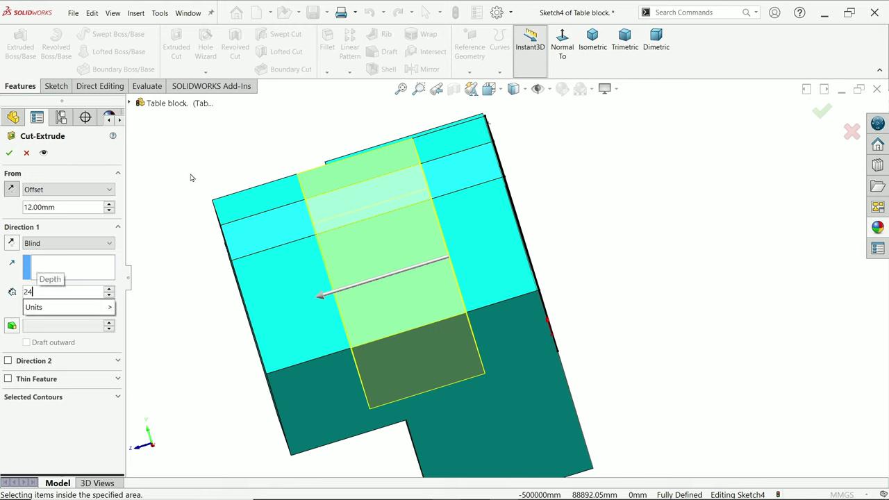
text(4)
key(Return)
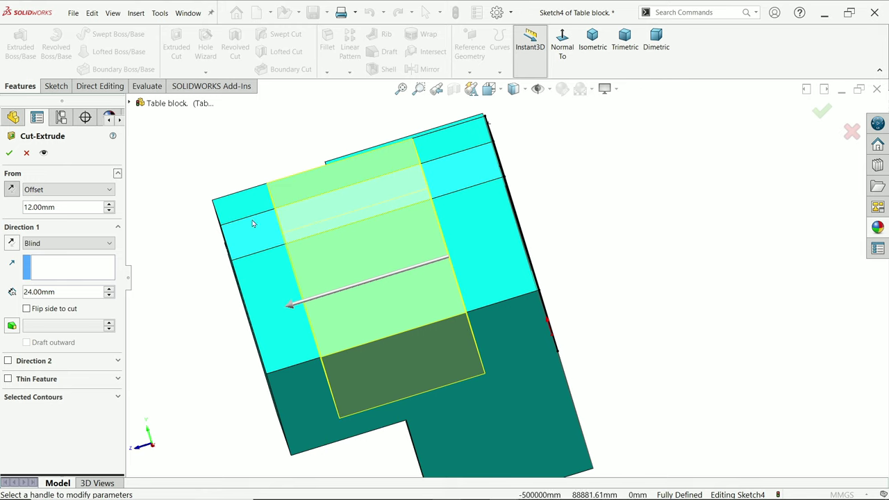
Step: Confirm Cut-Extrude3 and save the part
key(Return)
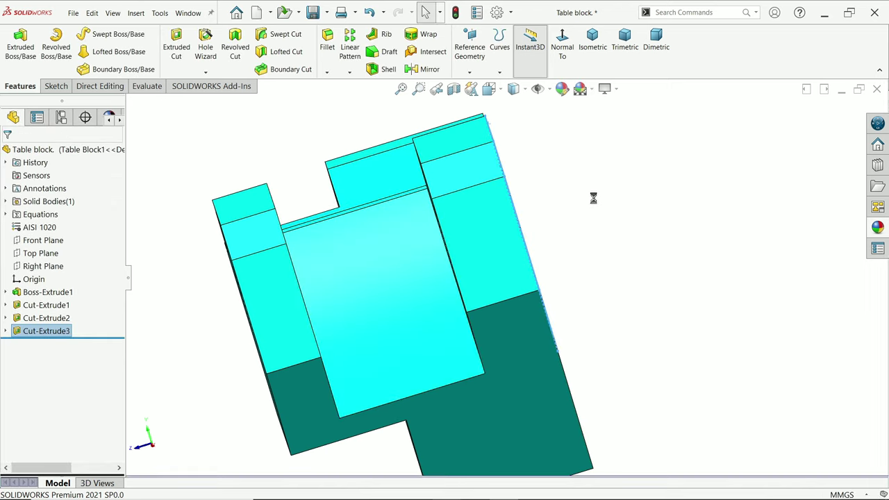
middle_drag(591, 196, 619, 208)
click(312, 12)
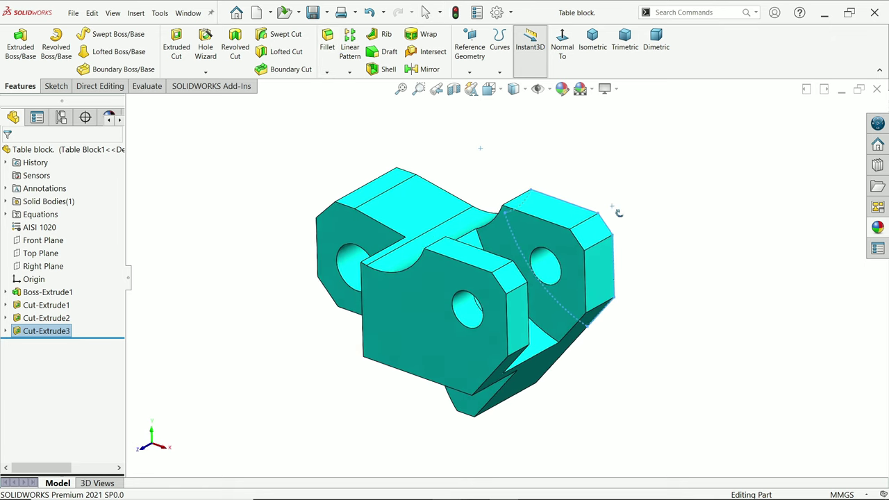
Step: Reapply AISI 1020 as the part's material
click(42, 227)
right_click(43, 230)
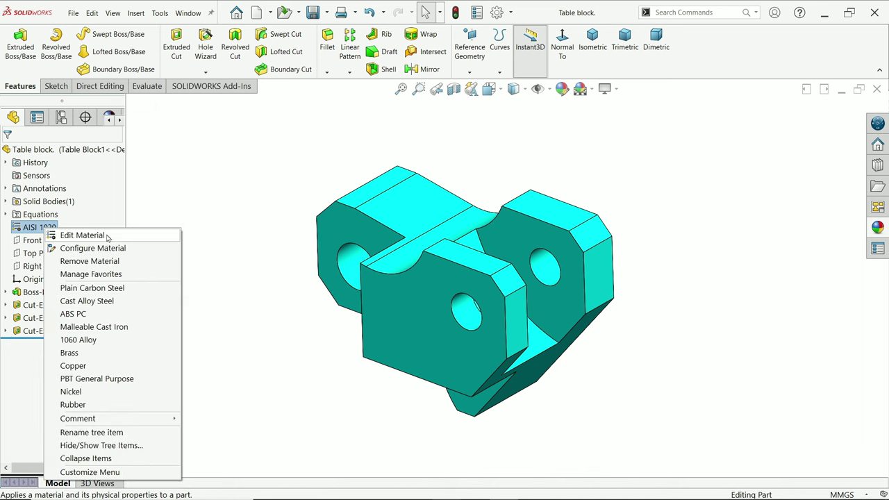
click(81, 236)
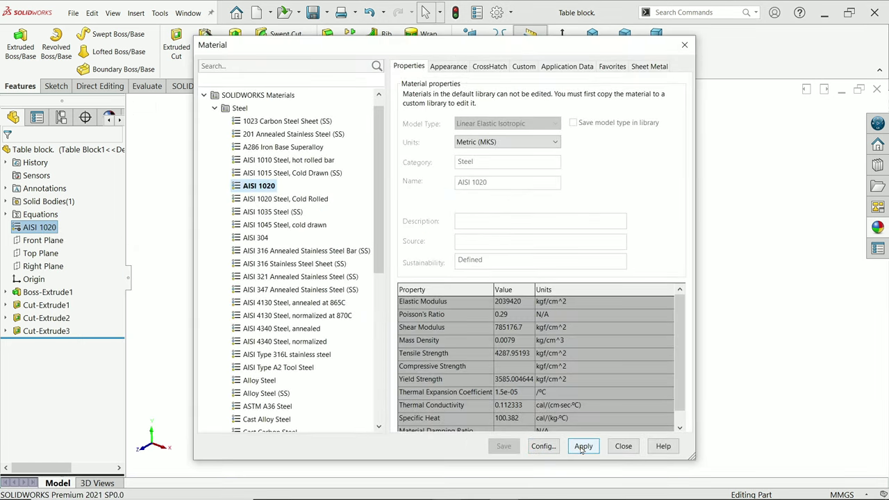
click(583, 448)
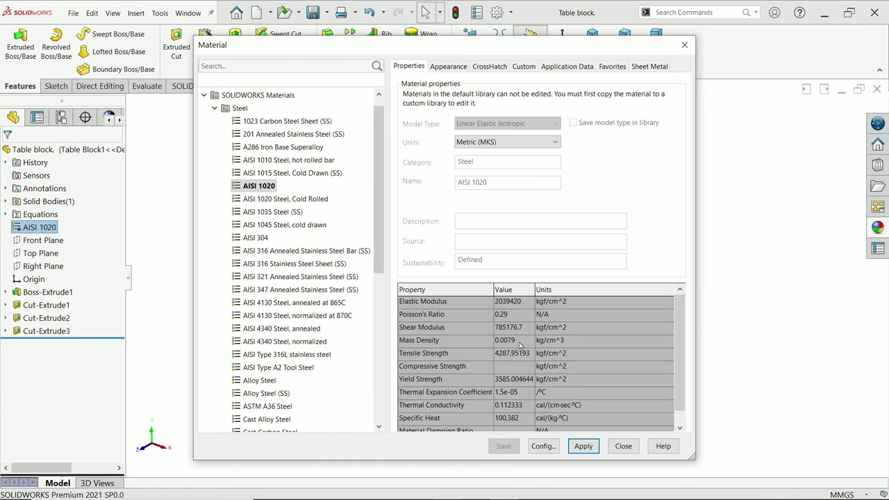
click(623, 447)
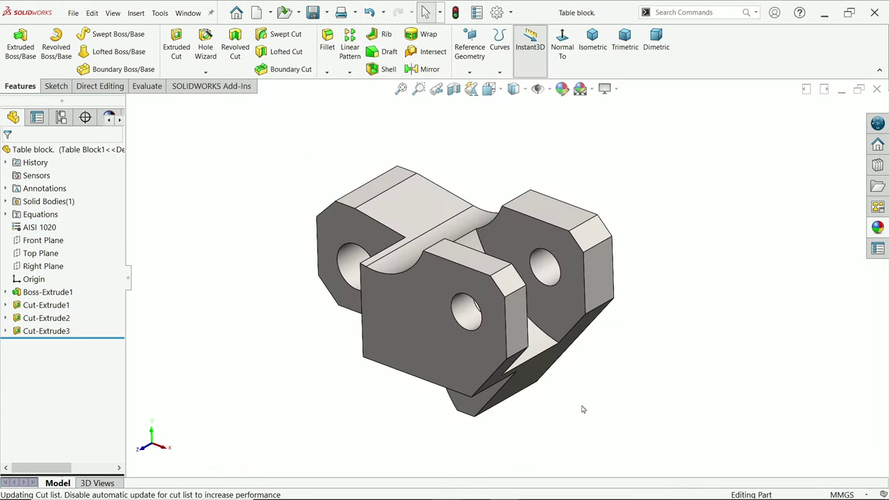
Step: Check the part's mass properties, confirming 651.34 grams
click(144, 88)
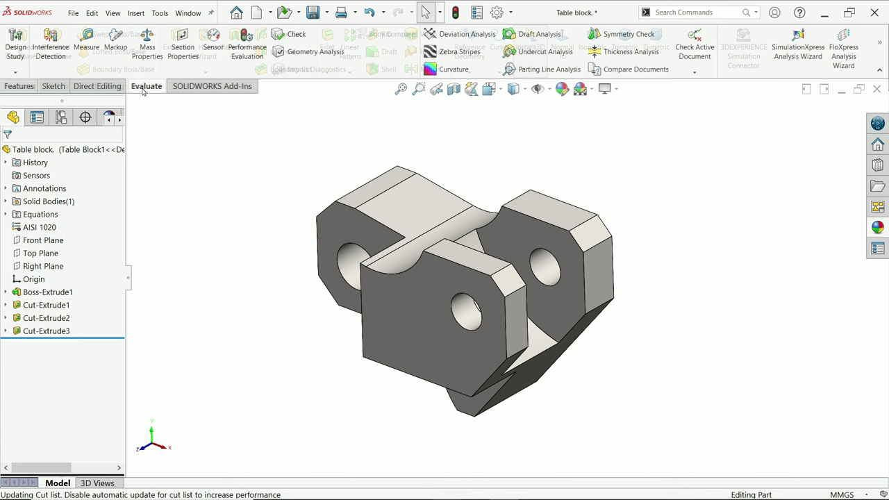
click(148, 47)
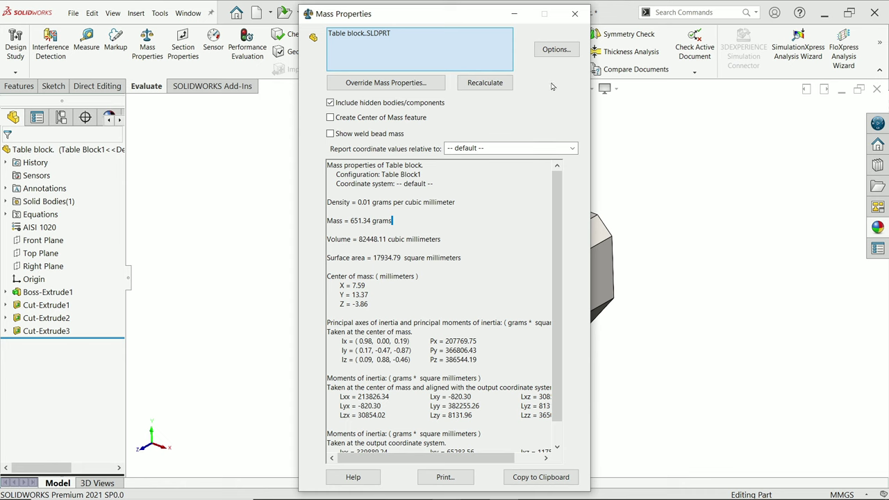
click(575, 14)
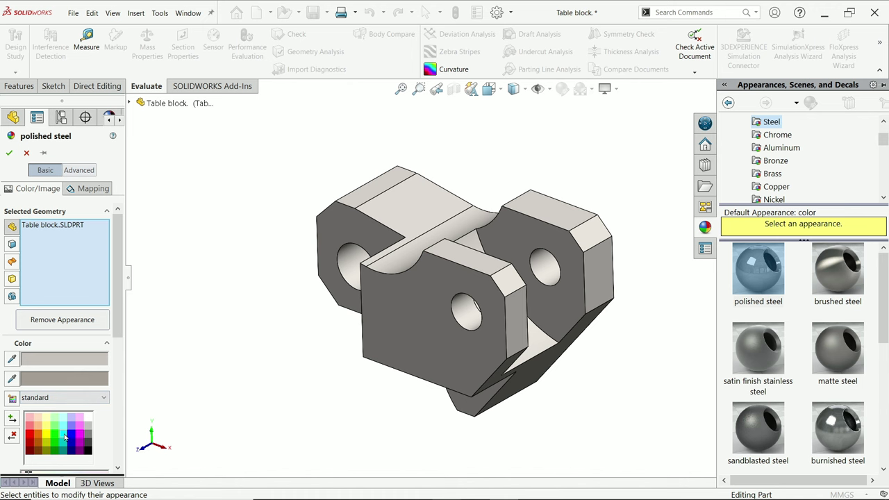
Step: Change the part's appearance colour to cyan
click(64, 436)
click(9, 153)
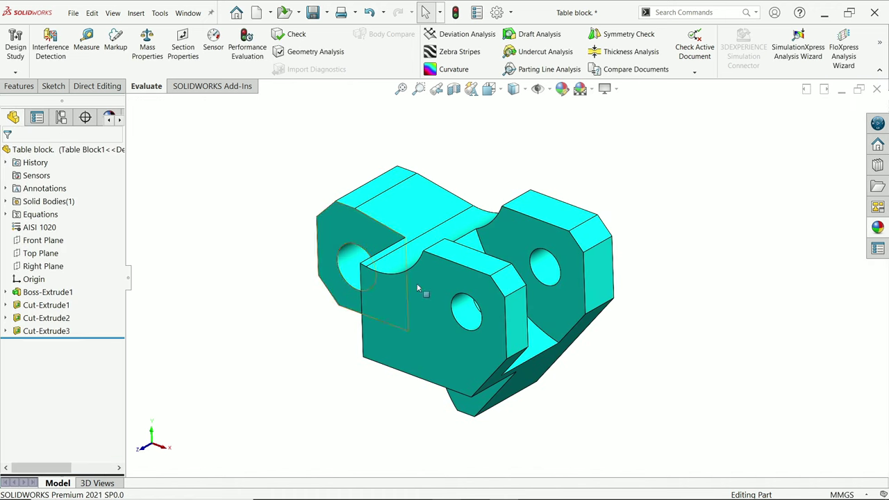
scroll(499, 318, down, 3)
scroll(498, 317, up, 3)
Step: Read the exam PDF's Step 3 heading and the unit and material requirements
key(alt+Tab)
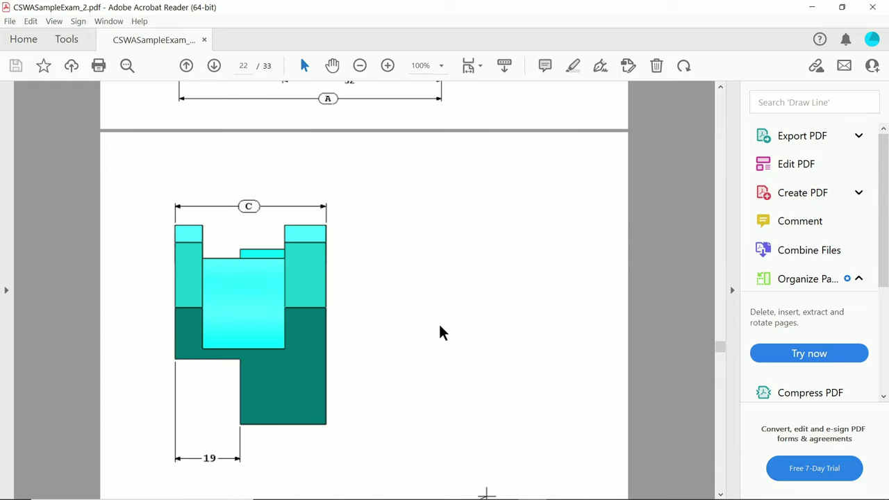
scroll(417, 326, down, 10)
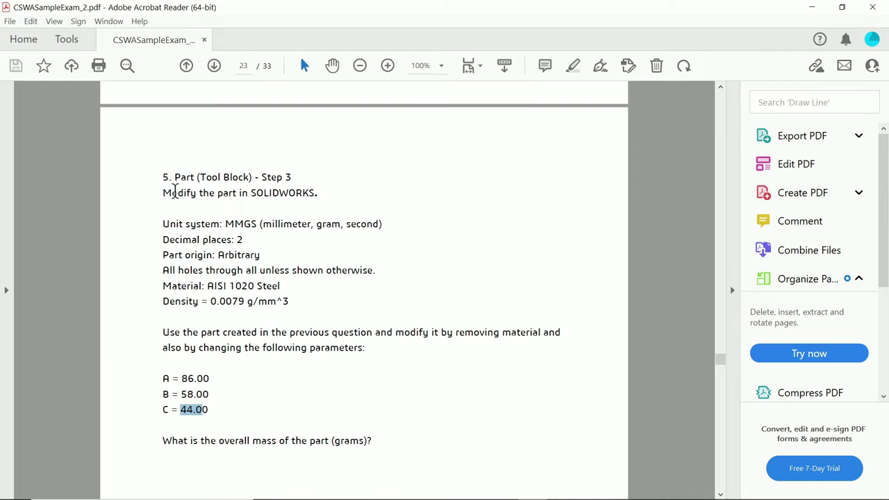
drag(175, 178, 305, 186)
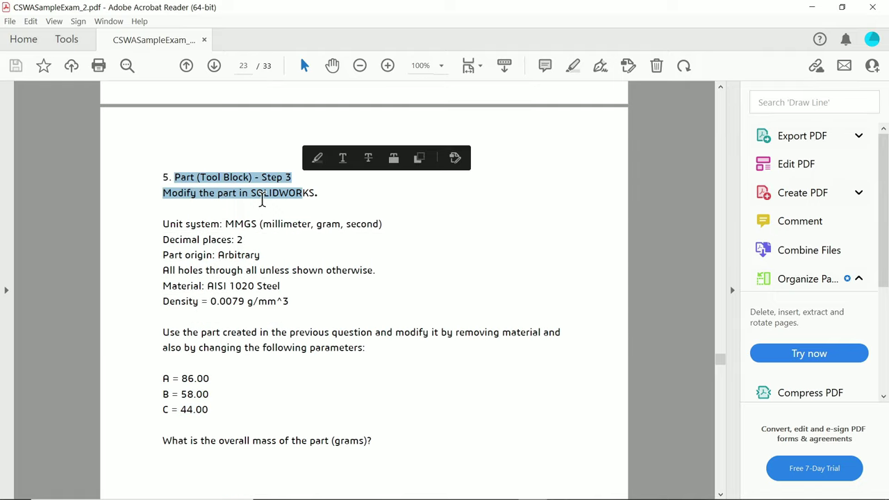
click(318, 198)
scroll(292, 205, down, 2)
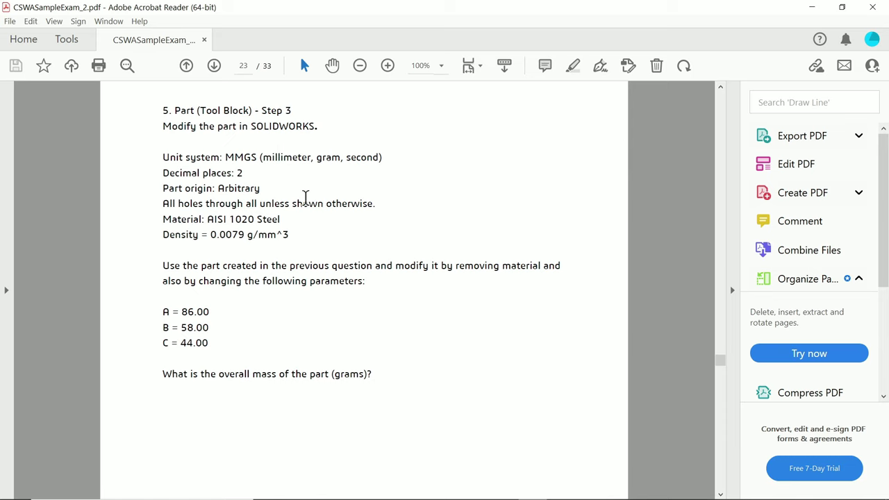
scroll(227, 303, down, 1)
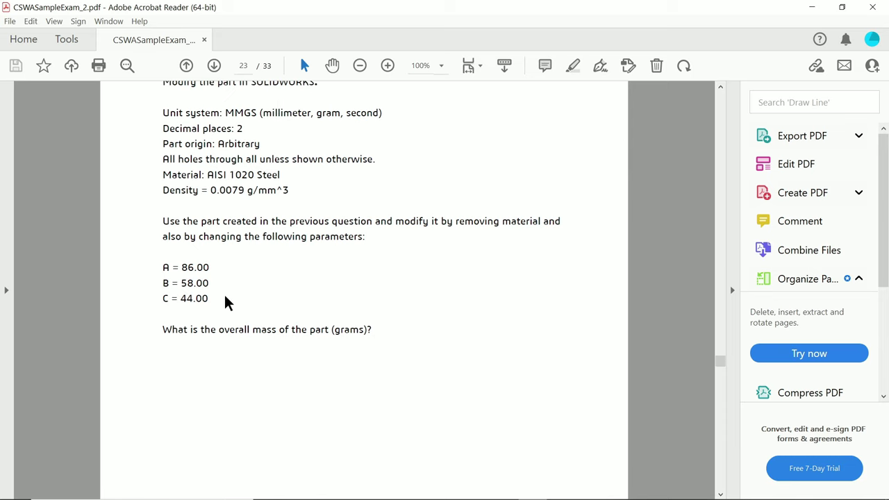
drag(164, 267, 232, 284)
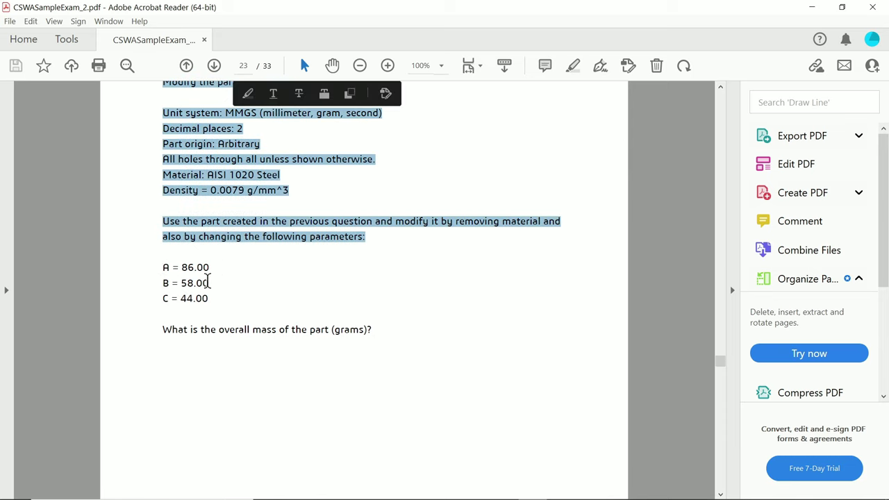
click(194, 295)
Step: Review the Question 6 tool block drawings and pocket task on pages 24–25, then minimize Acrobat
scroll(198, 306, down, 5)
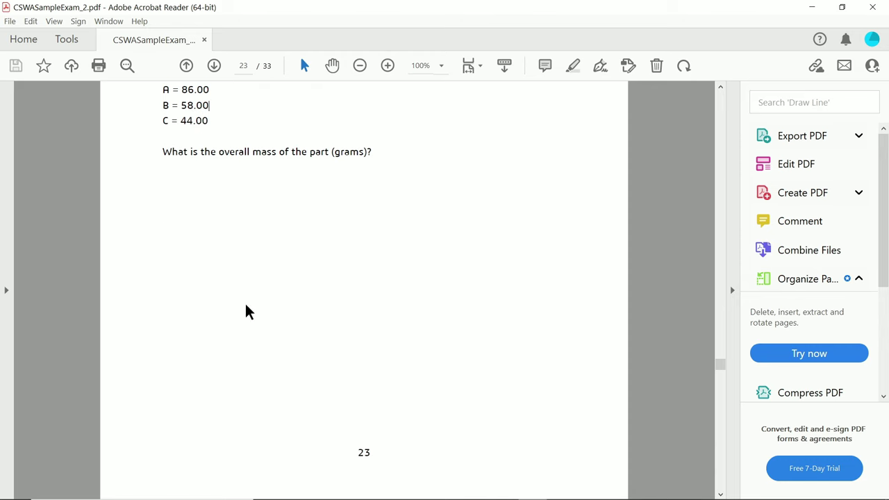
scroll(389, 250, down, 15)
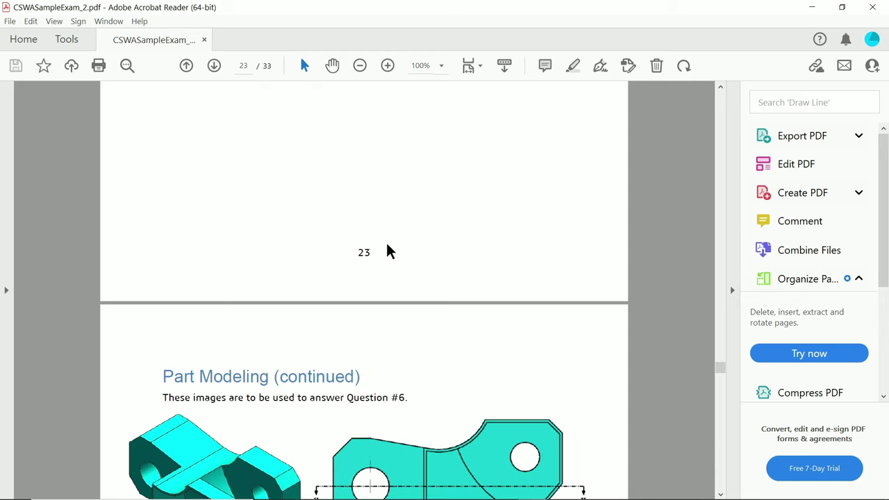
scroll(481, 145, up, 1)
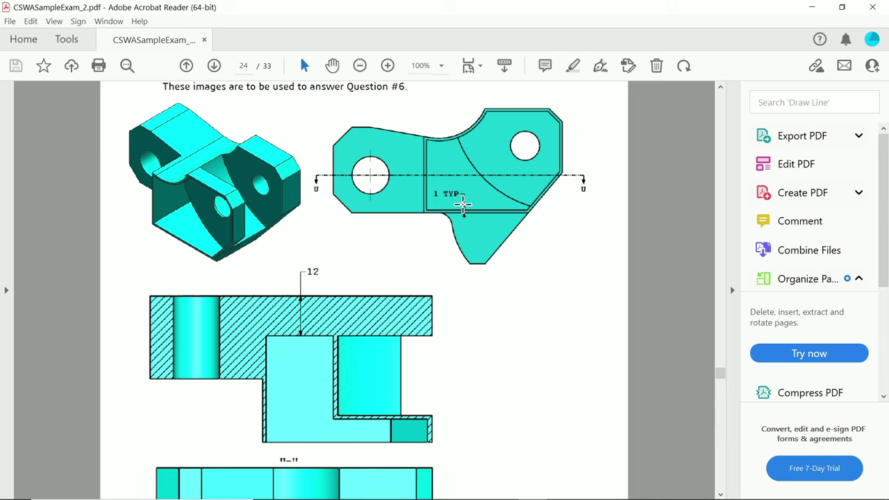
scroll(322, 328, down, 2)
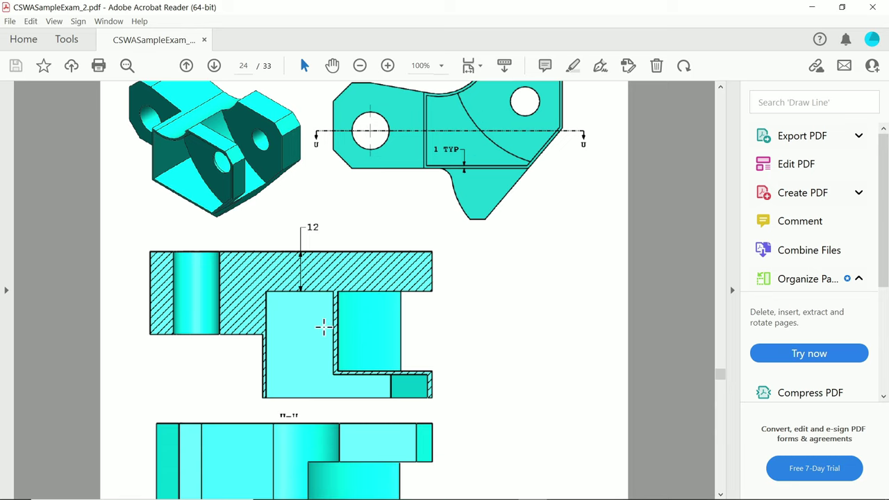
scroll(319, 336, down, 3)
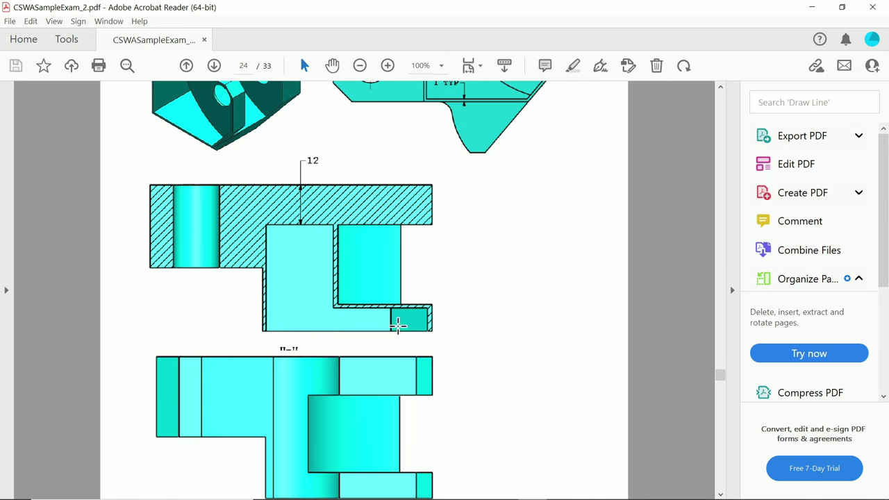
scroll(300, 260, up, 1)
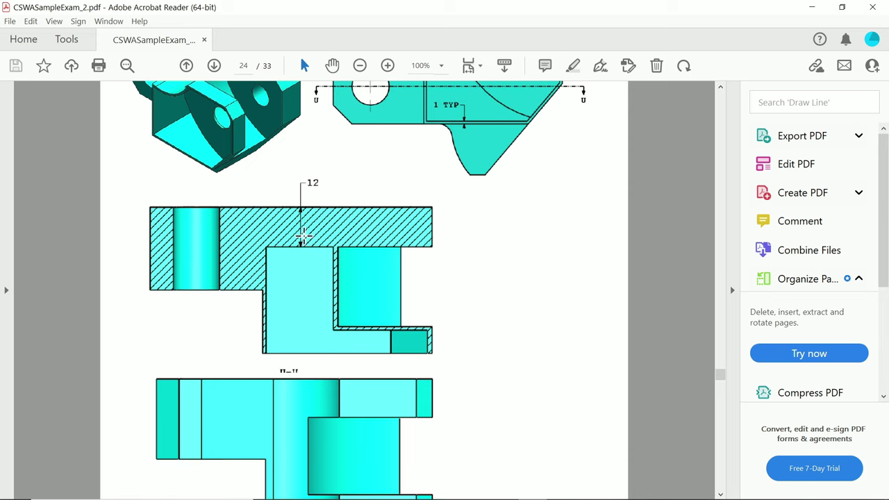
scroll(283, 279, down, 19)
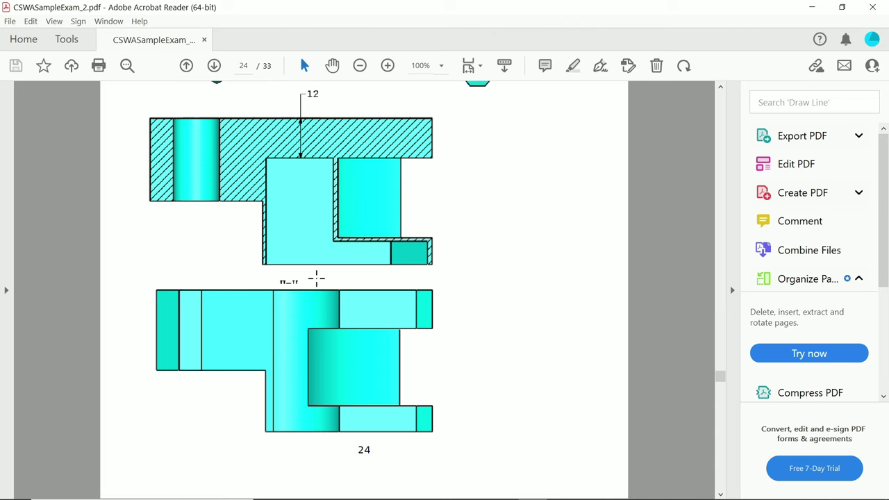
scroll(316, 281, down, 4)
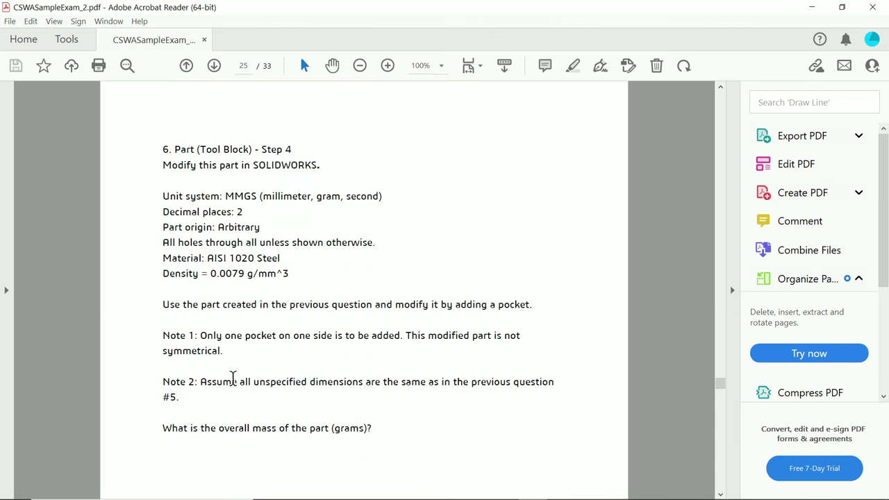
scroll(611, 229, down, 7)
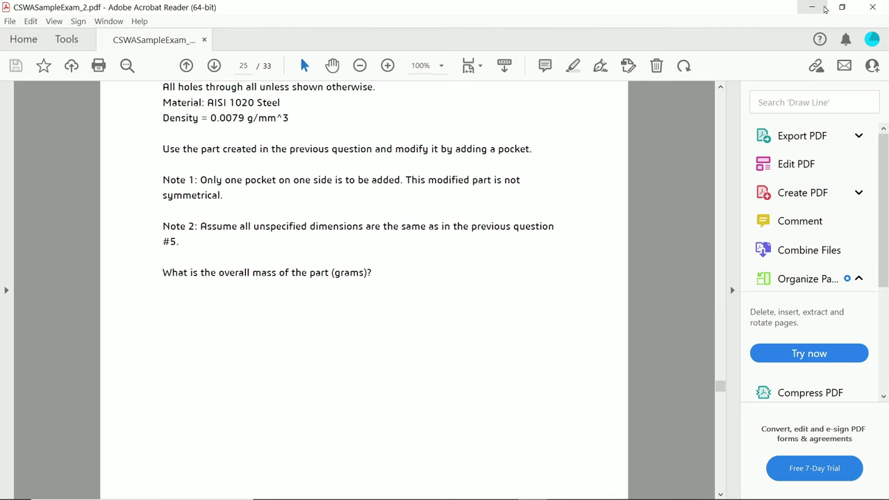
click(811, 7)
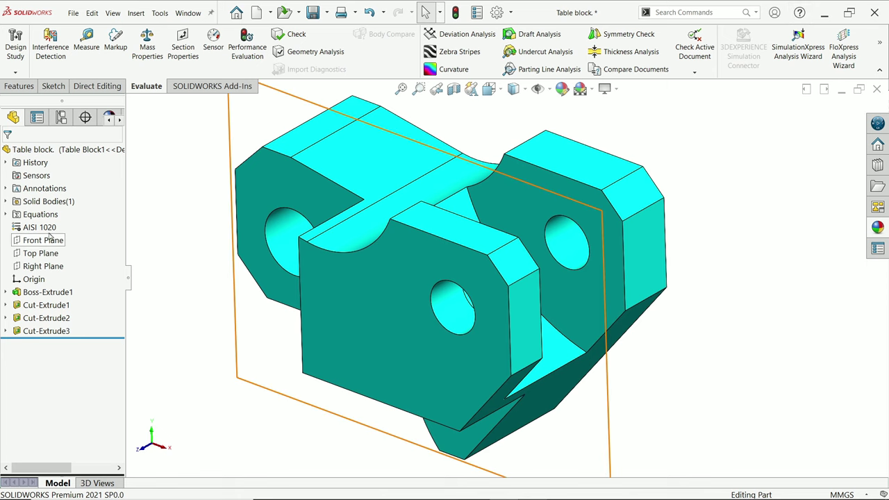
Step: In the Equations manager, set global variable A to 86 and B to 58
right_click(50, 217)
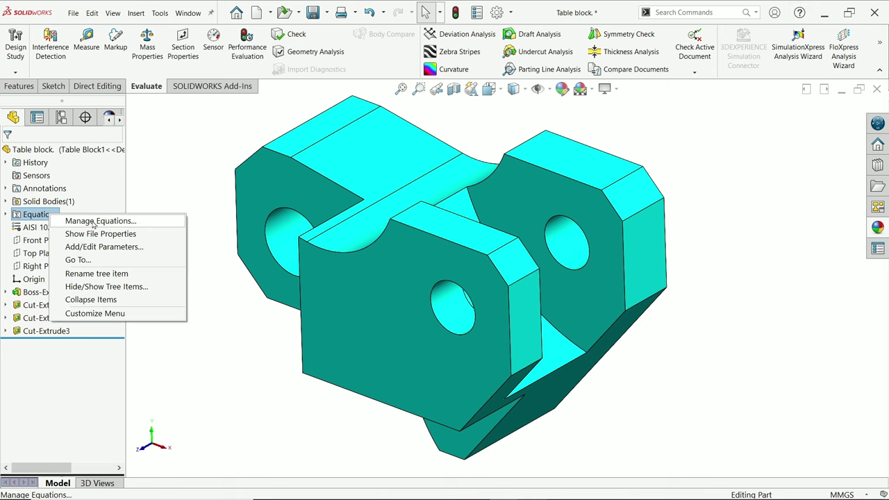
click(94, 221)
click(356, 212)
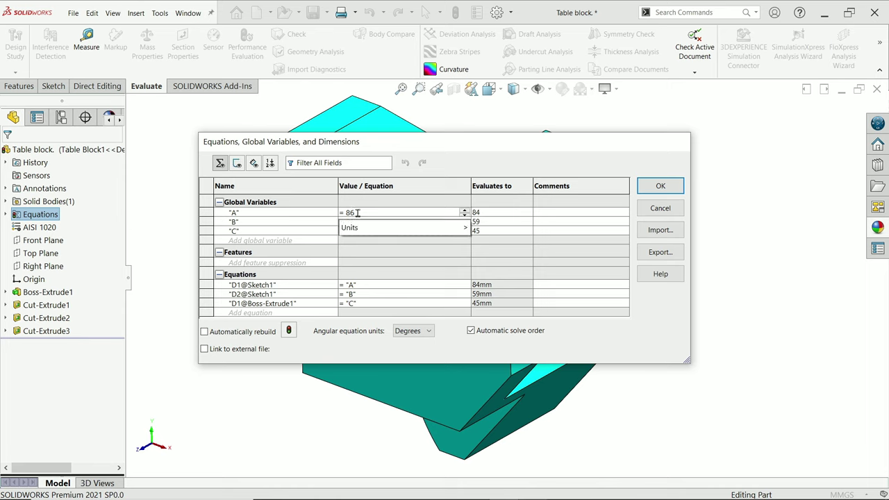
key(Return)
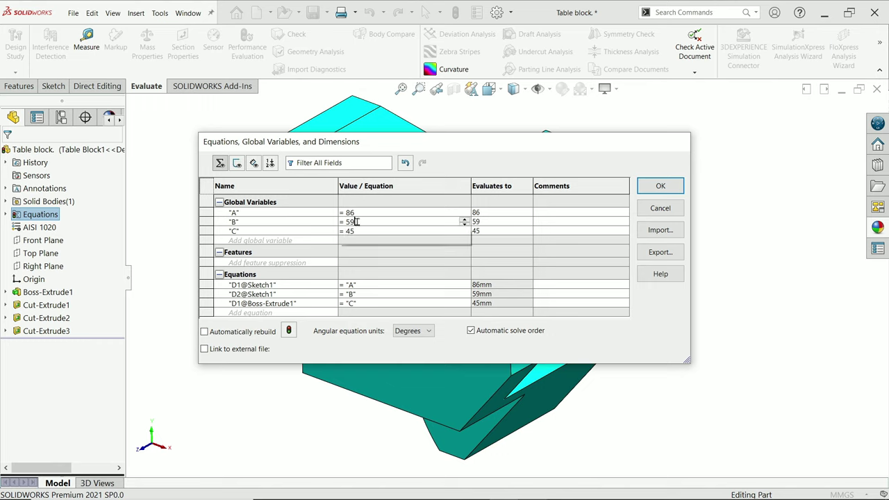
key(BackSpace)
text(2)
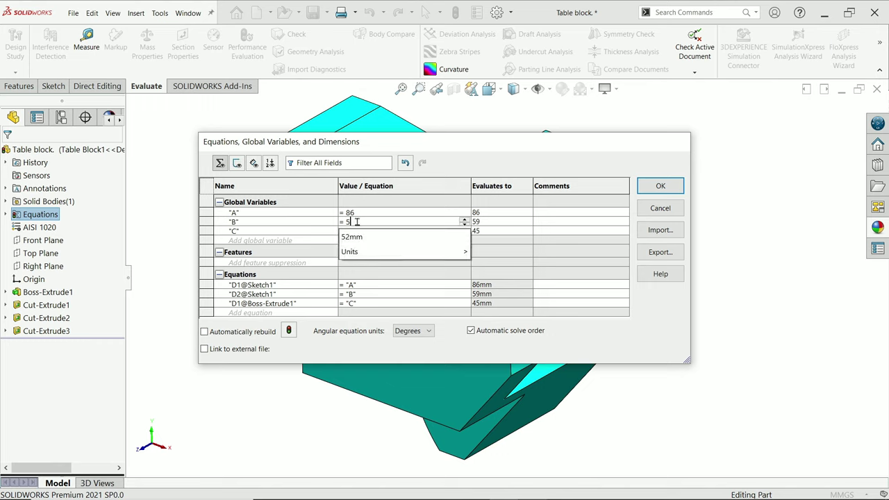
text(8)
key(Return)
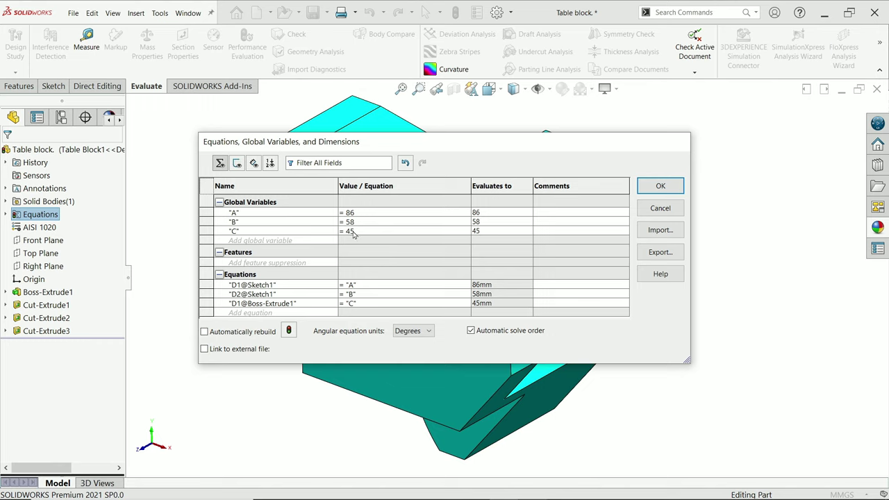
Step: Set global variable C to 44 and apply the changes to rebuild the block
click(353, 233)
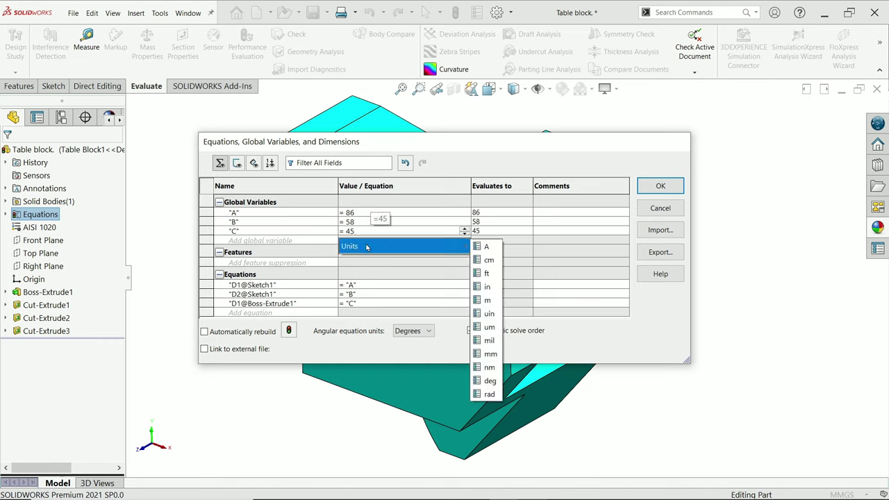
text(4)
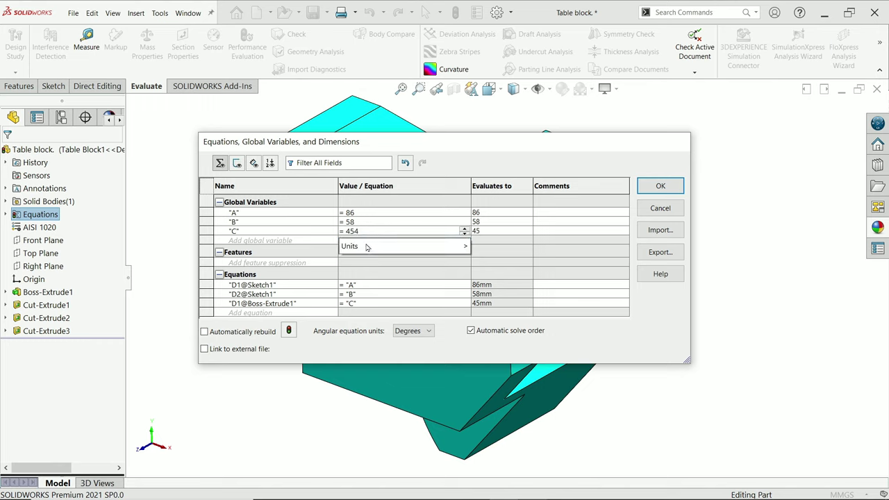
key(BackSpace)
text(4)
key(Return)
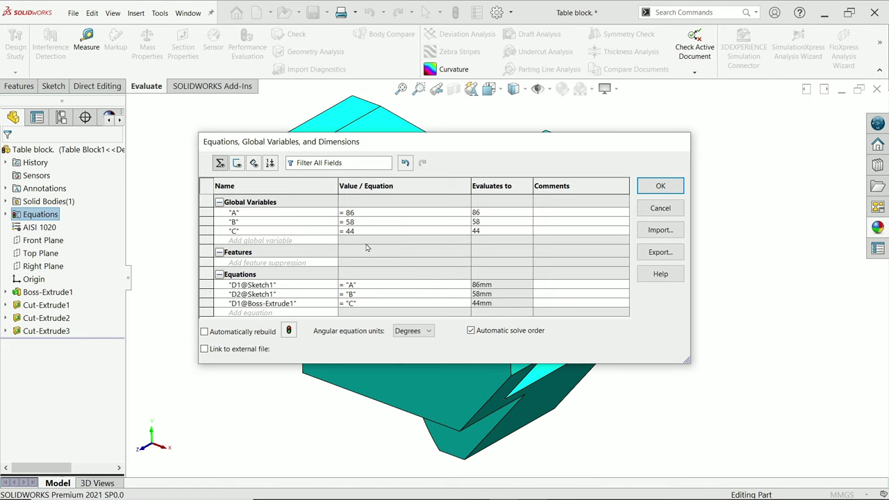
click(659, 187)
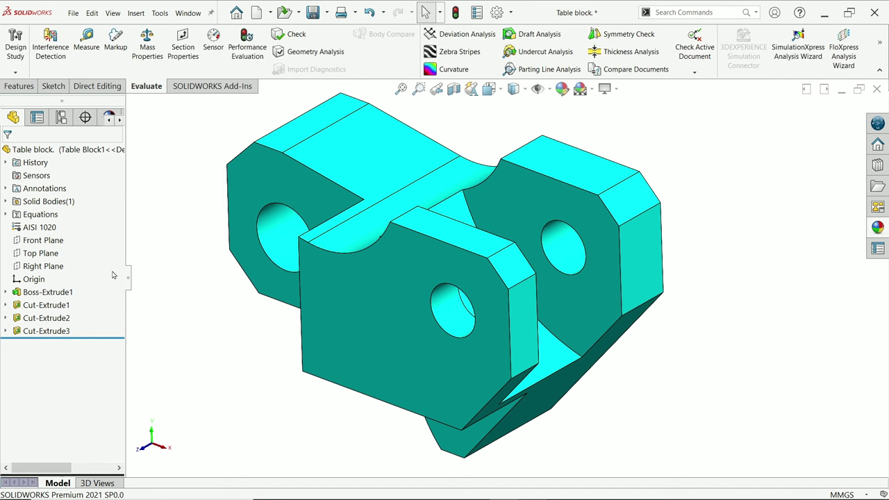
Step: Start a shell removing the front face, with the preview turned on
click(26, 88)
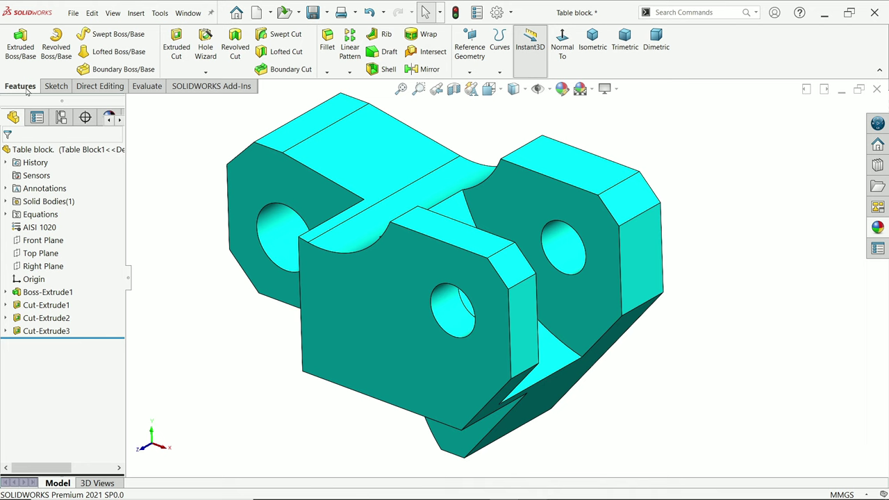
click(387, 69)
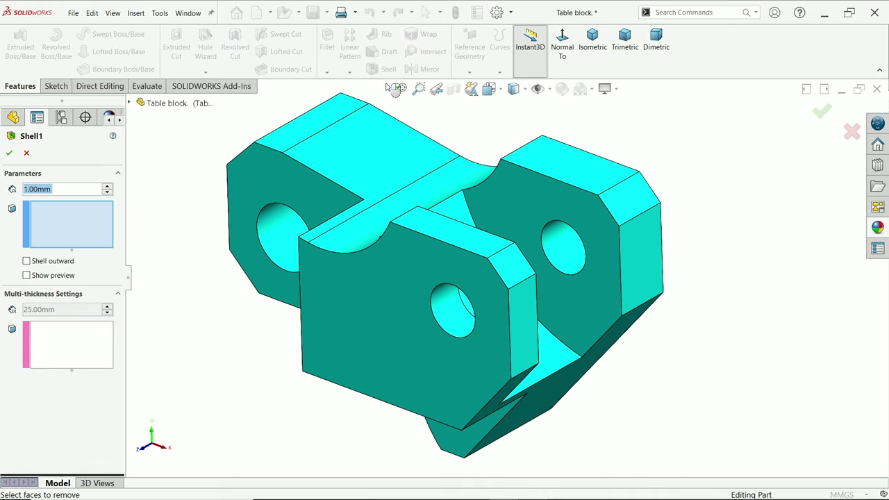
click(396, 288)
click(26, 275)
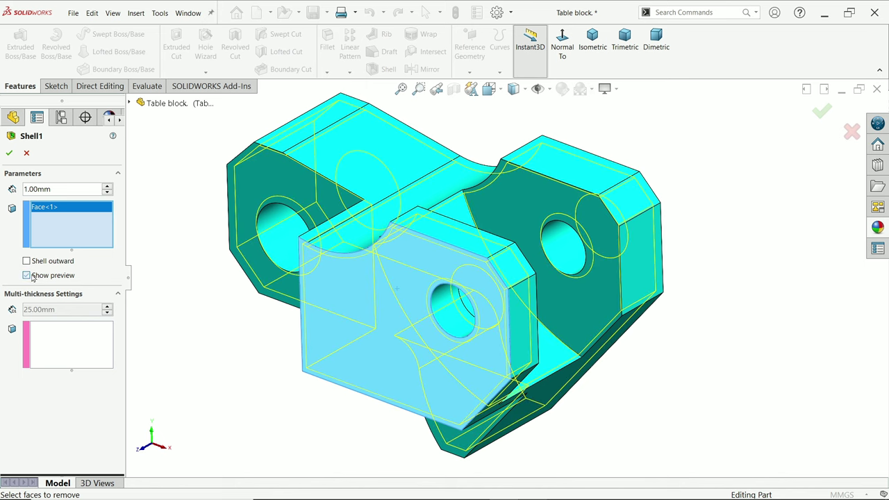
scroll(349, 297, up, 2)
middle_drag(350, 297, 421, 321)
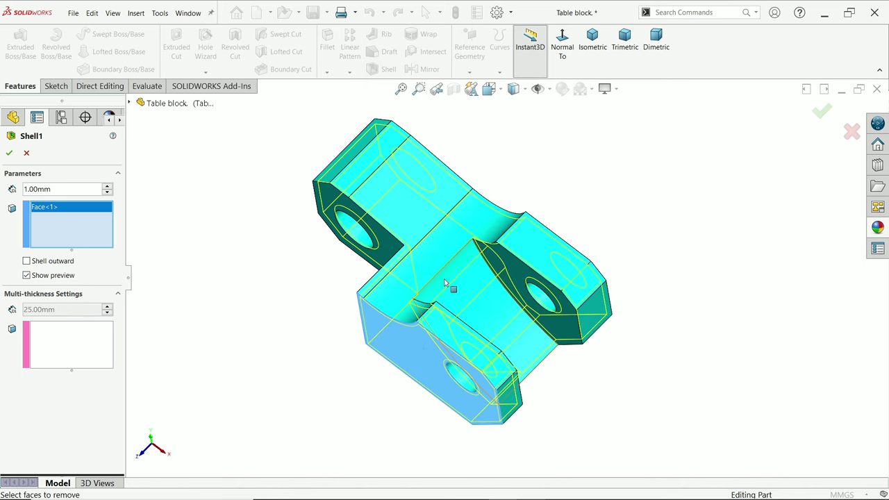
scroll(452, 284, down, 1)
Step: Give the large back face a 25 mm multi-thickness
click(54, 350)
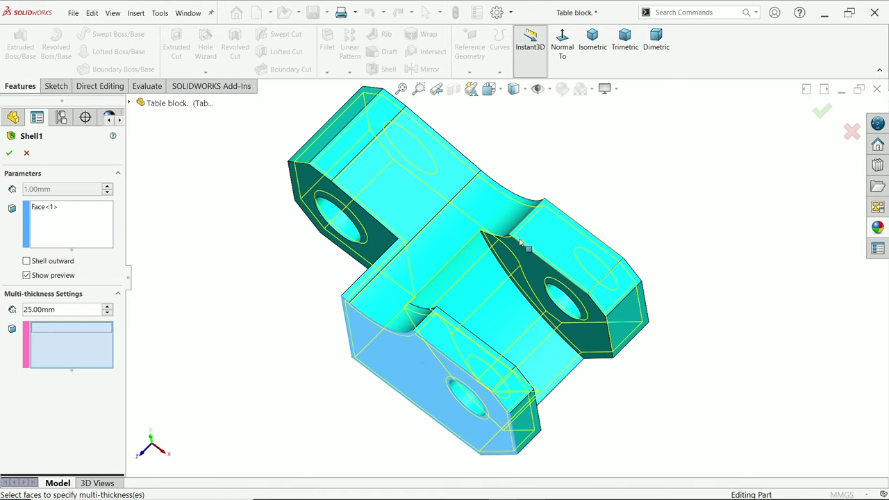
middle_drag(292, 299, 458, 257)
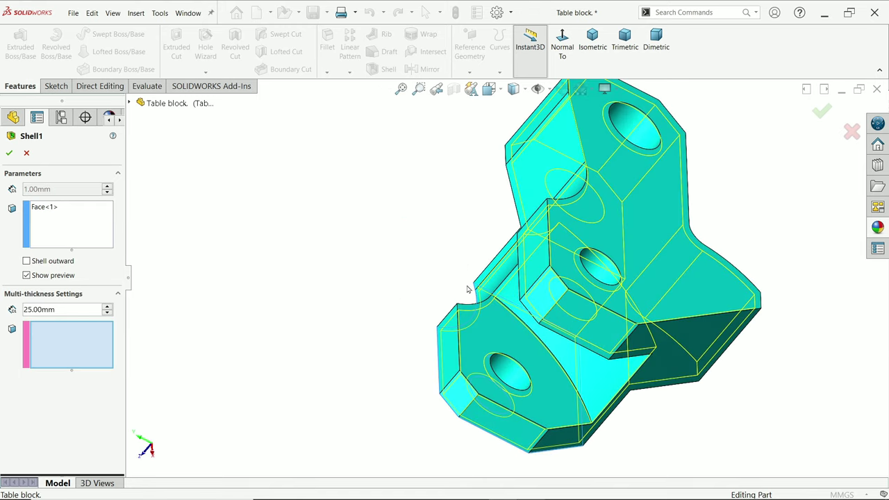
click(650, 258)
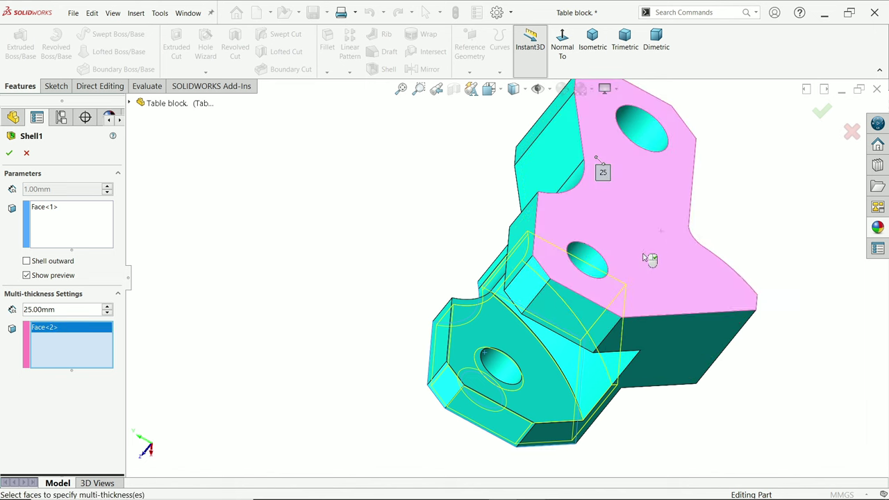
mouse_move(649, 259)
middle_down()
mouse_move(666, 264)
mouse_move(642, 266)
middle_up()
scroll(640, 267, down, 3)
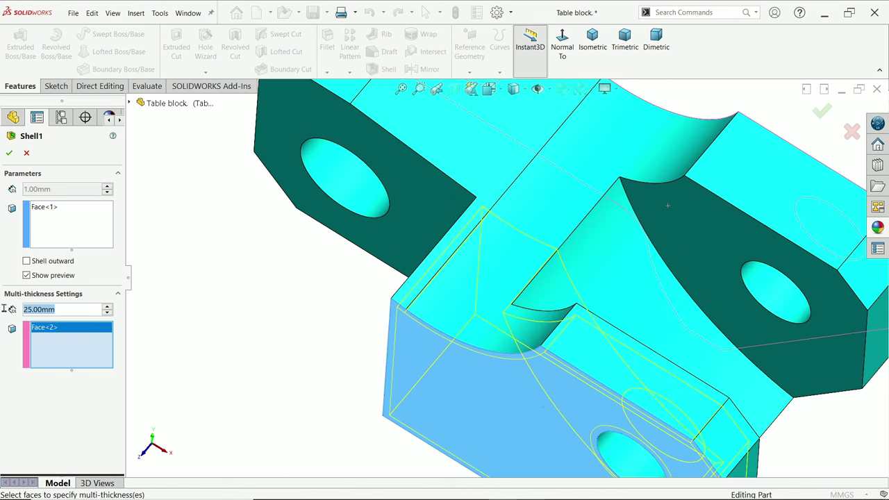
text(12)
key(Return)
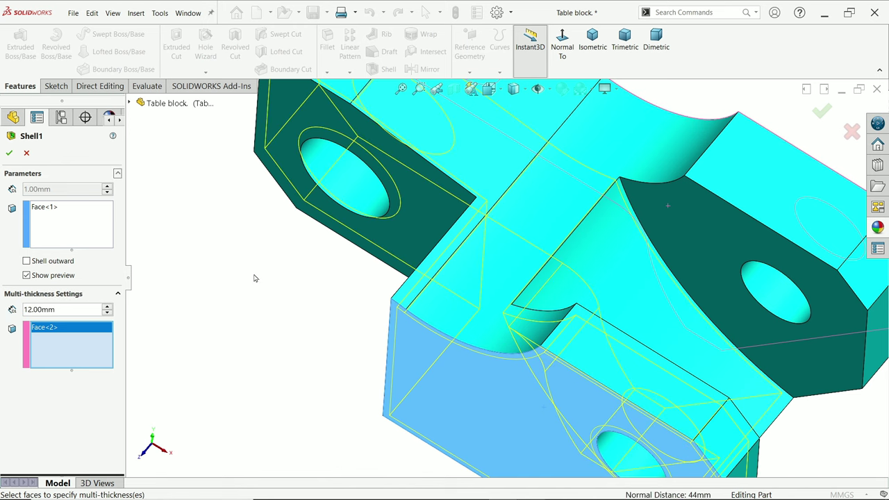
scroll(574, 192, up, 3)
scroll(574, 192, down, 2)
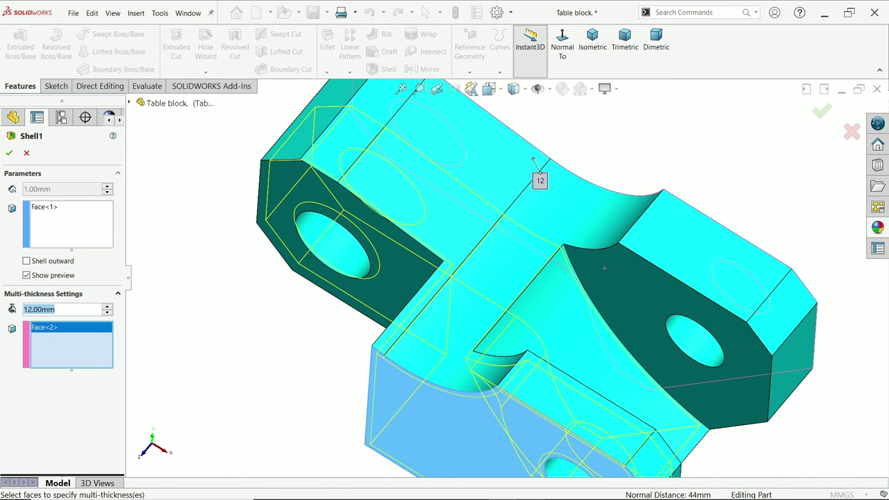
text(25)
key(Return)
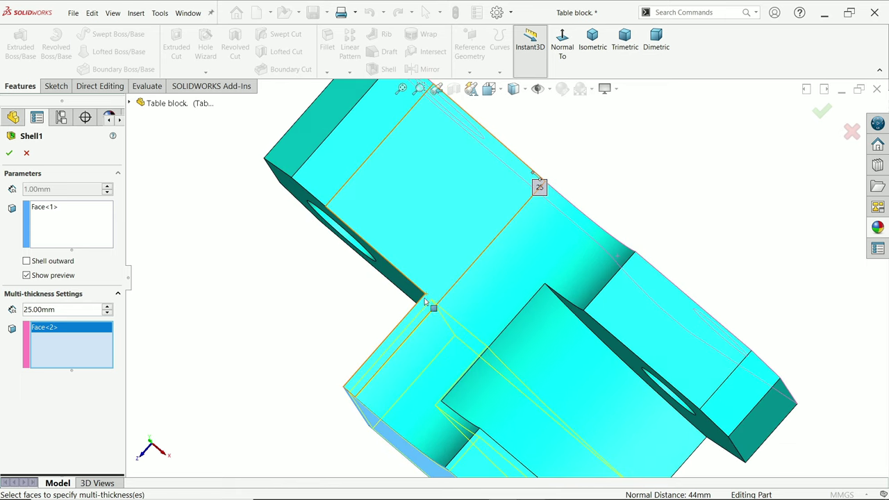
Step: Inspect the shell preview from another angle and accept it as Shell1
key(f)
scroll(479, 312, down, 3)
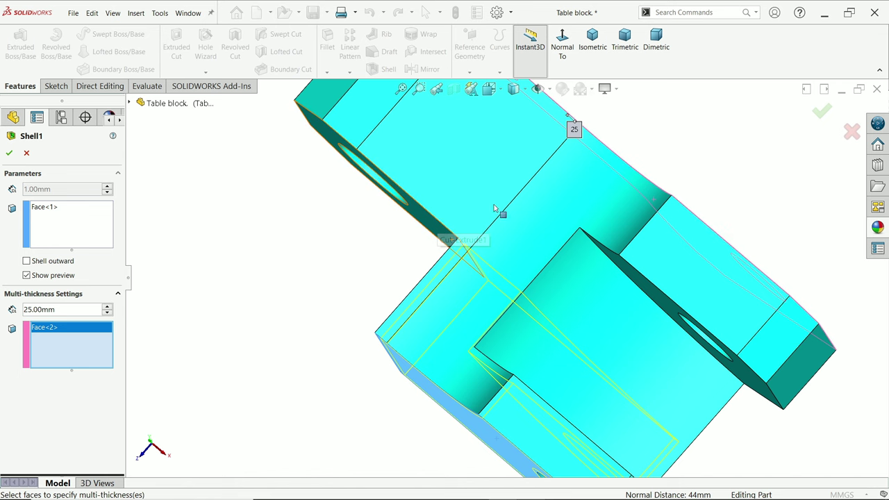
scroll(514, 244, up, 3)
middle_drag(522, 243, 555, 282)
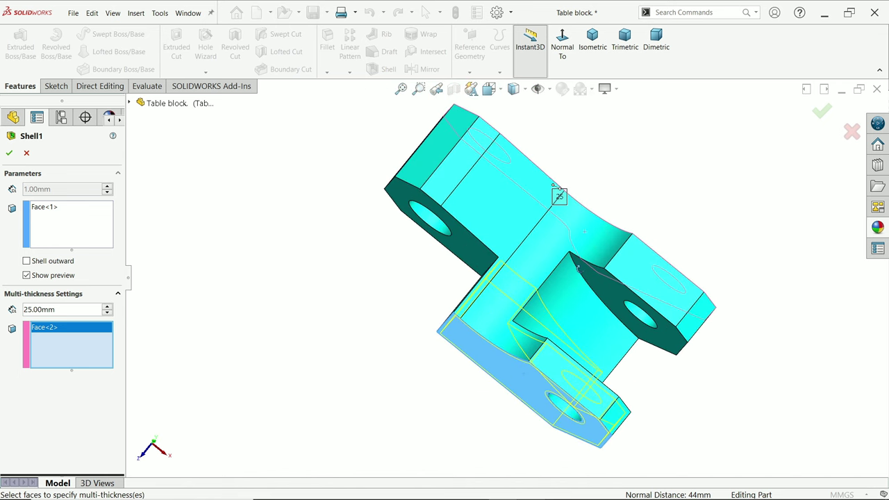
scroll(556, 281, down, 2)
click(9, 153)
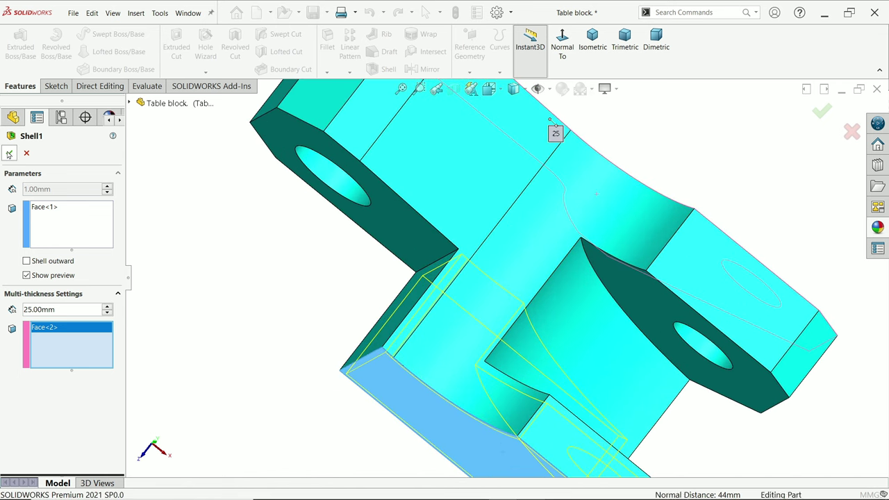
middle_drag(506, 282, 518, 256)
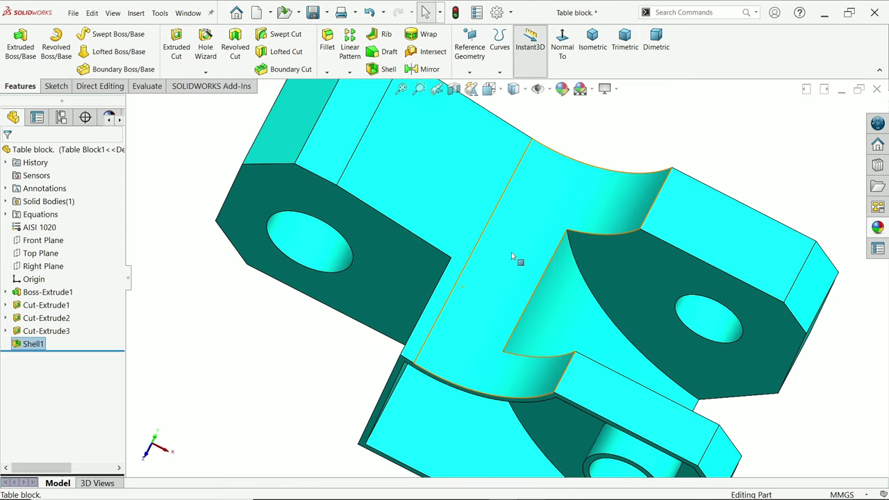
Step: Check a base extrusion edge's length and orbit to face the pocket side
click(440, 259)
click(198, 303)
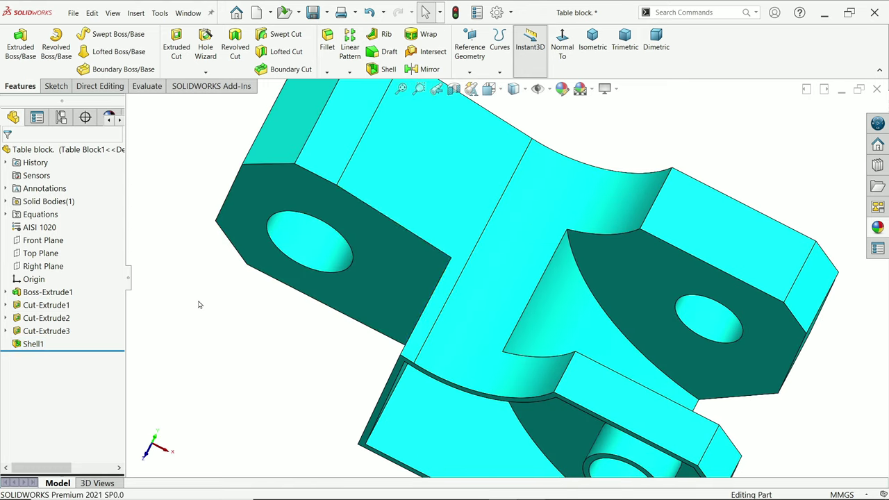
click(352, 162)
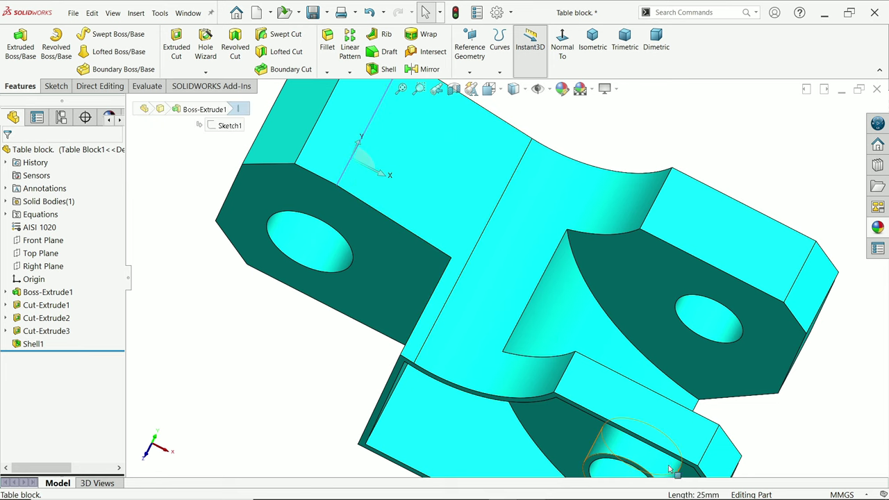
scroll(627, 391, up, 3)
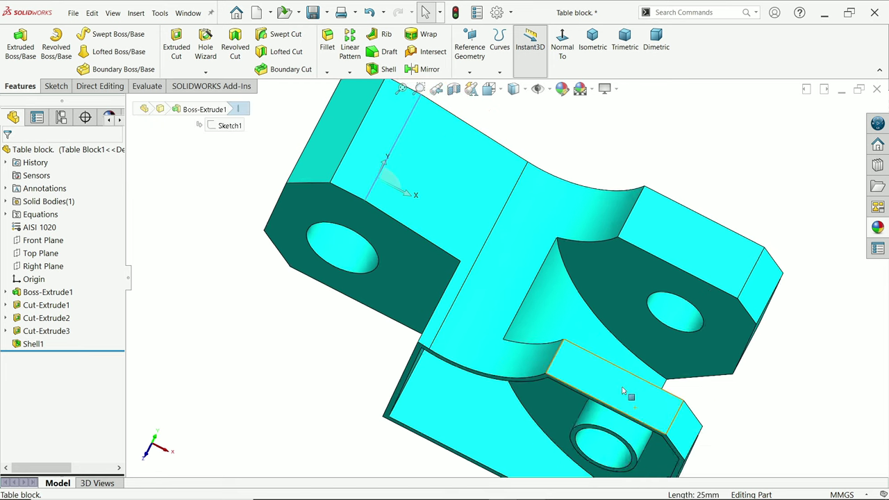
key(Escape)
middle_drag(641, 199, 510, 324)
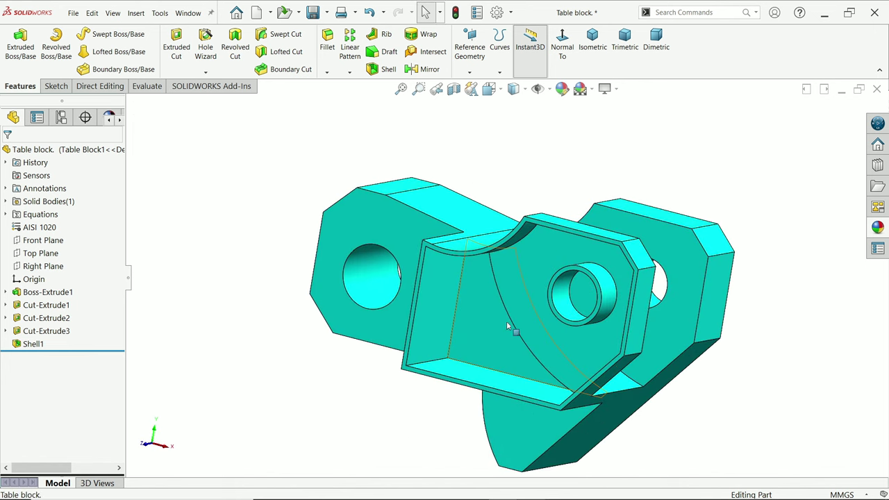
scroll(580, 306, down, 3)
Step: Sketch on the boss hole's face, converting its edge into a circle
click(580, 306)
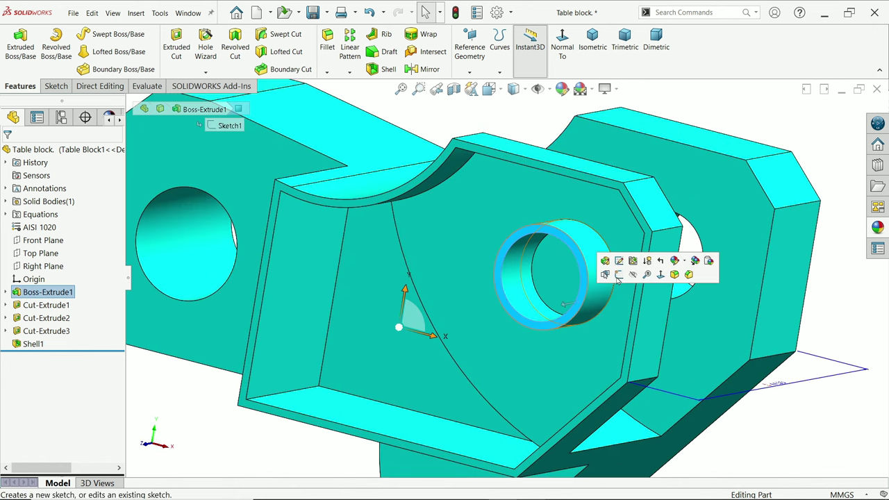
click(619, 278)
click(199, 45)
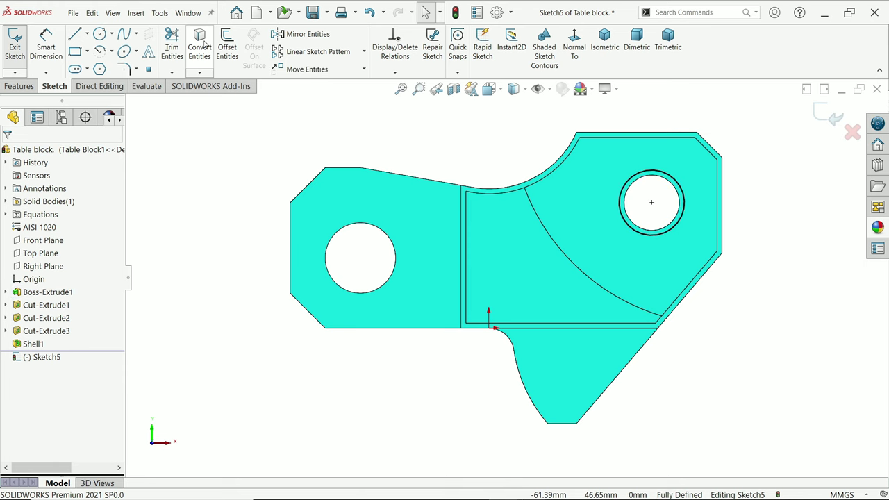
Step: Cut the circle Up To Surface at the pocket's inner face, creating Cut-Extrude4
click(20, 85)
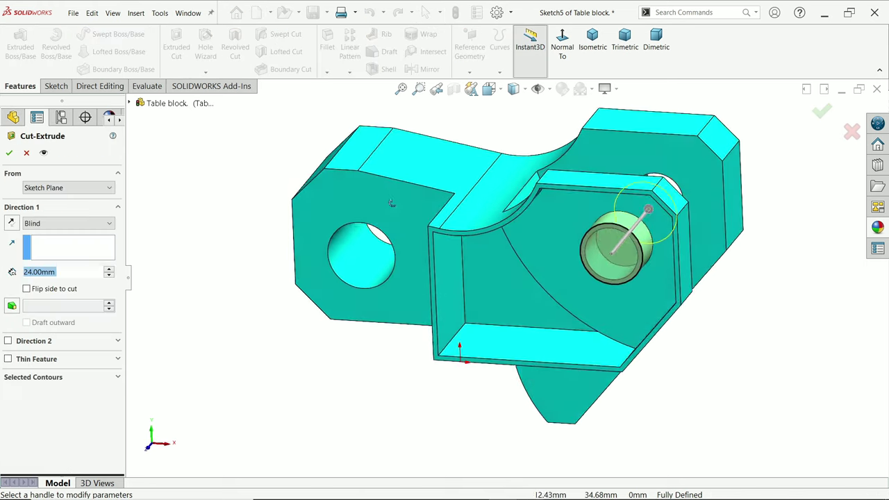
scroll(546, 255, down, 5)
click(70, 223)
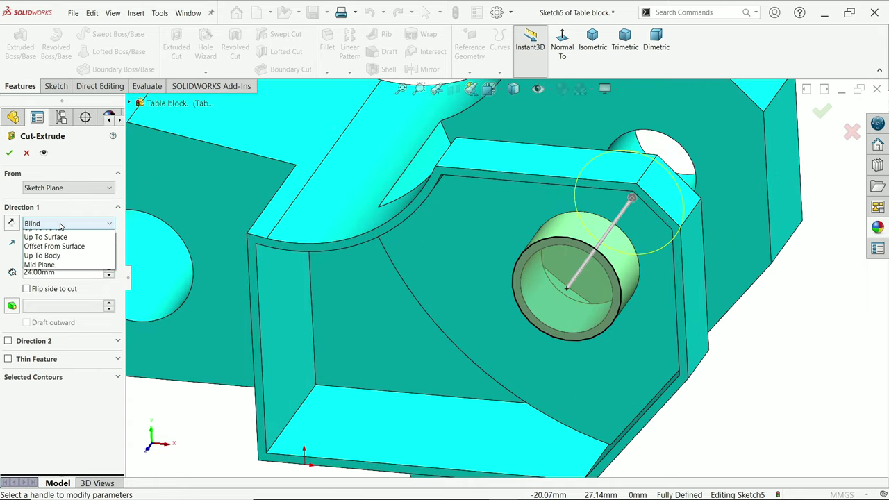
key(Escape)
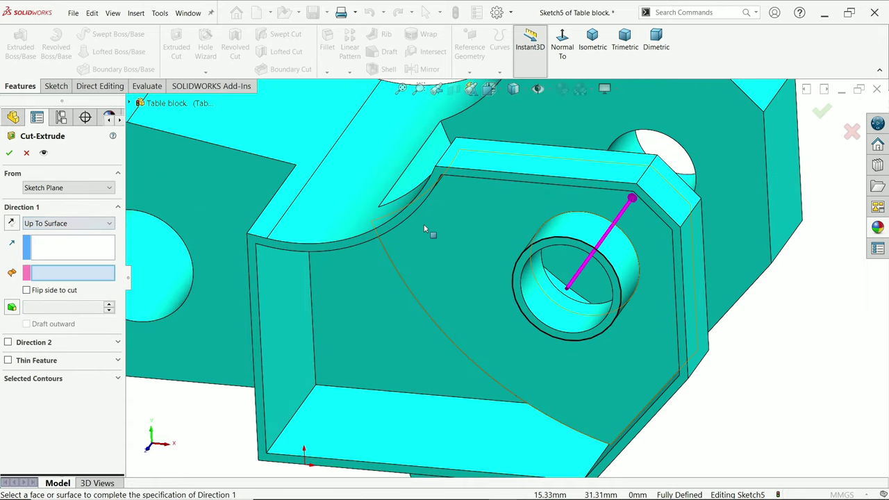
click(461, 221)
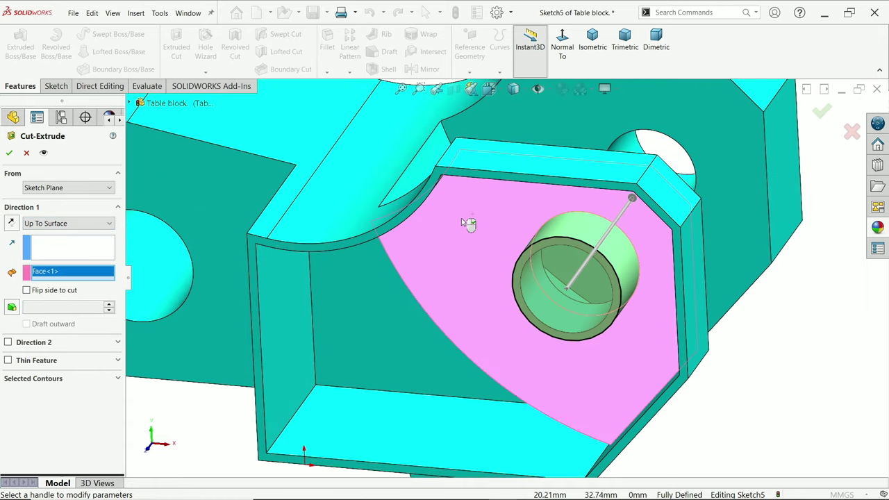
click(10, 153)
middle_drag(520, 254, 375, 292)
Step: Sketch on the pocket's inner face, converting its edges into Sketch6
click(359, 290)
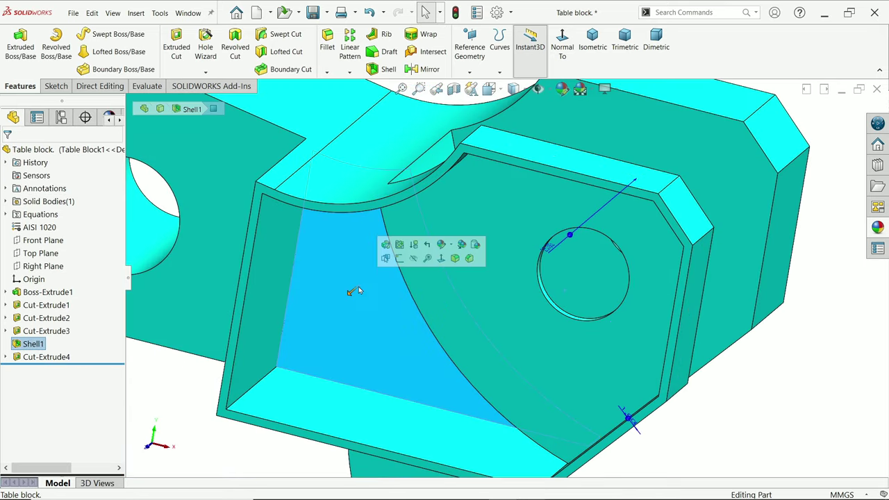
click(399, 259)
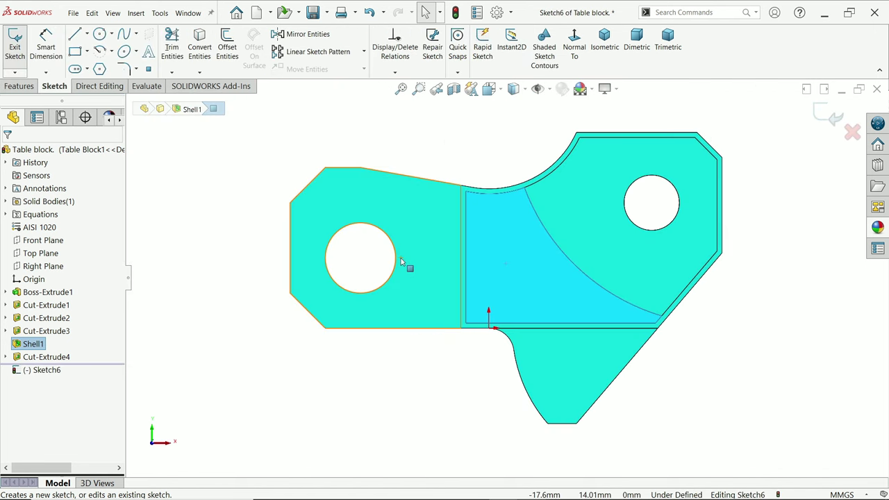
click(199, 47)
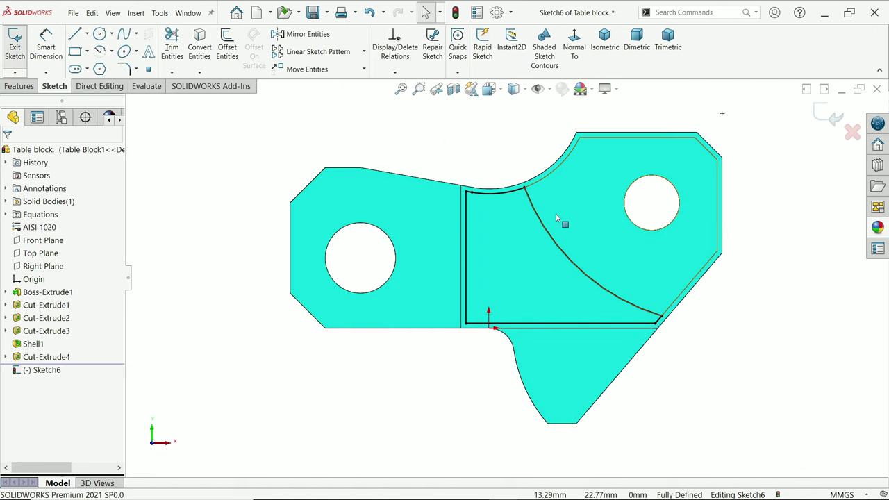
mouse_move(564, 221)
middle_down()
mouse_move(529, 317)
mouse_move(521, 299)
middle_up()
Step: Cut Sketch6 Up To Surface at the right lug's flat face, creating Cut-Extrude5
click(20, 86)
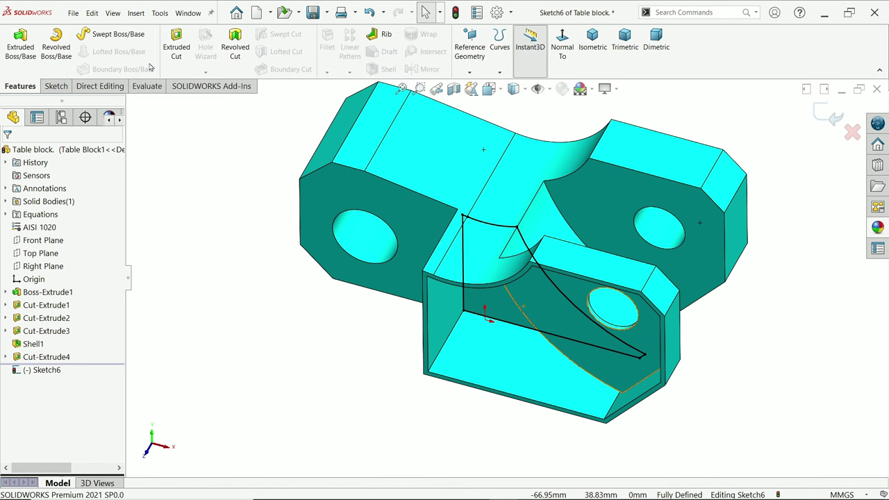
click(177, 50)
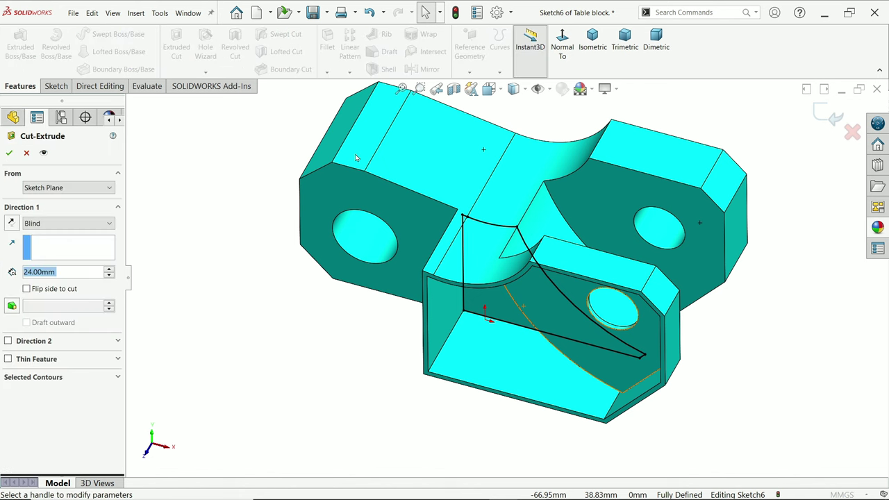
click(45, 225)
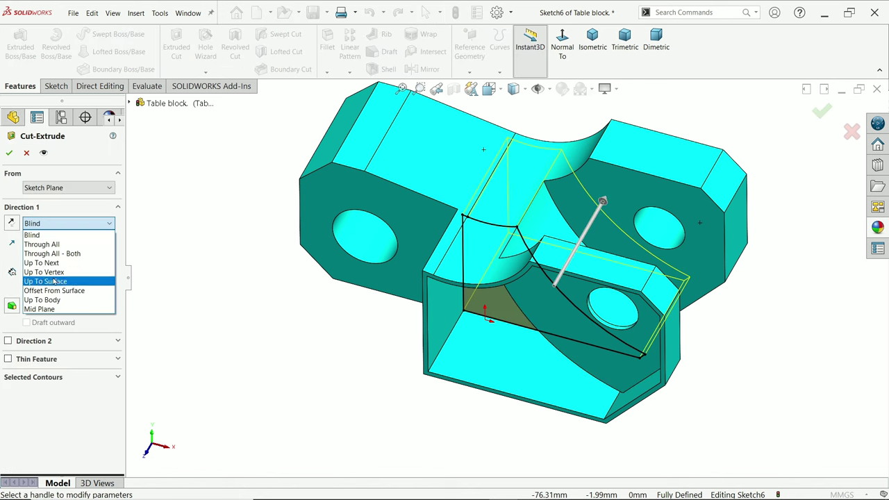
click(45, 281)
middle_drag(449, 194, 566, 228)
scroll(566, 228, down, 3)
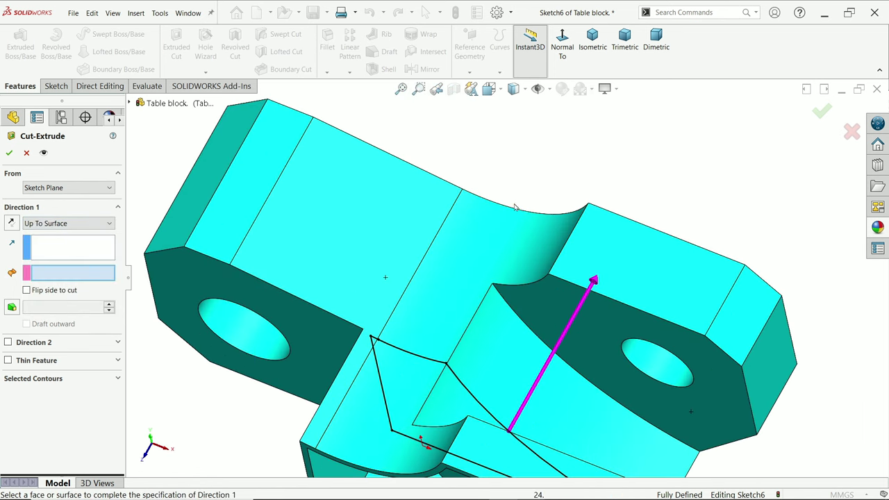
click(566, 308)
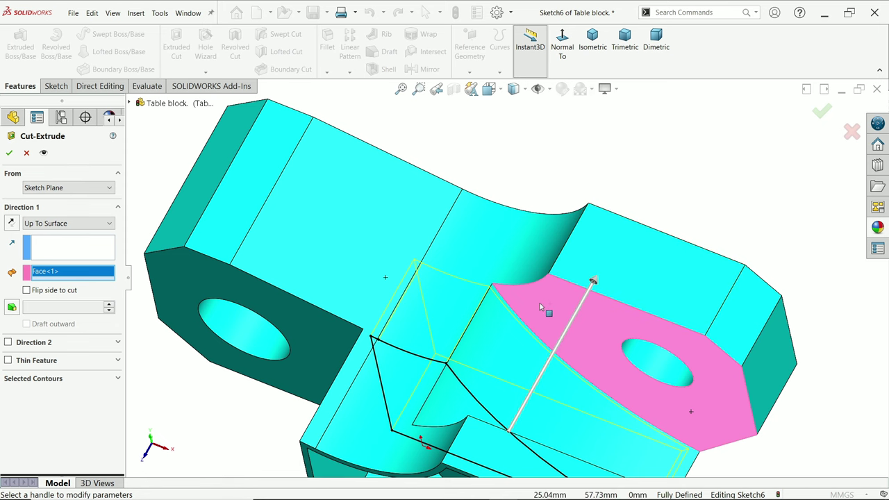
middle_drag(548, 312, 556, 349)
scroll(446, 336, down, 5)
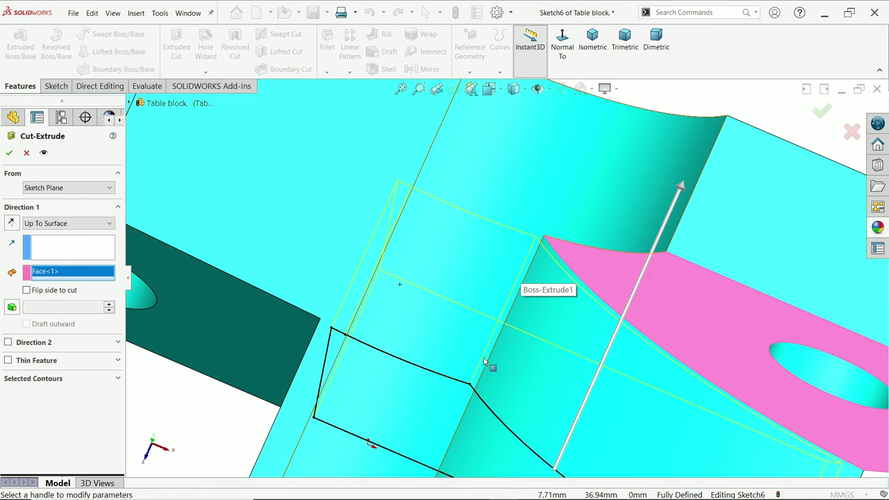
click(9, 155)
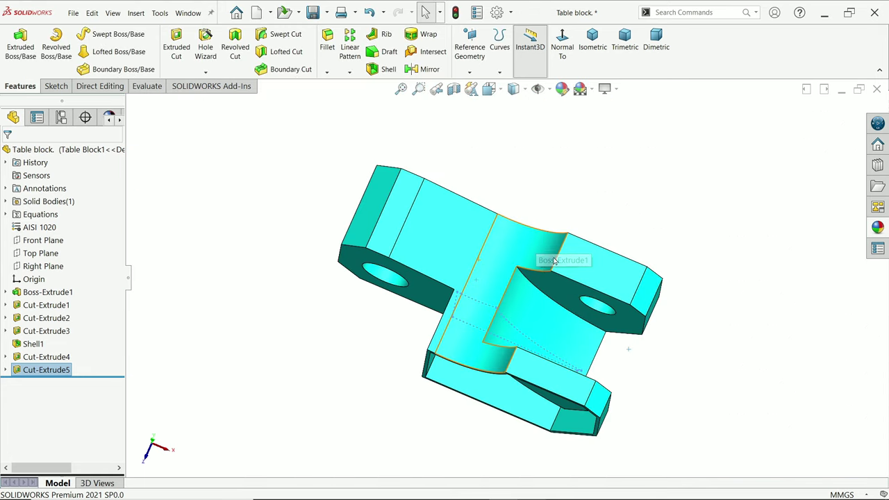
Step: Section the part along the Front Plane, orbit to inspect the interior, then turn the section off
click(453, 88)
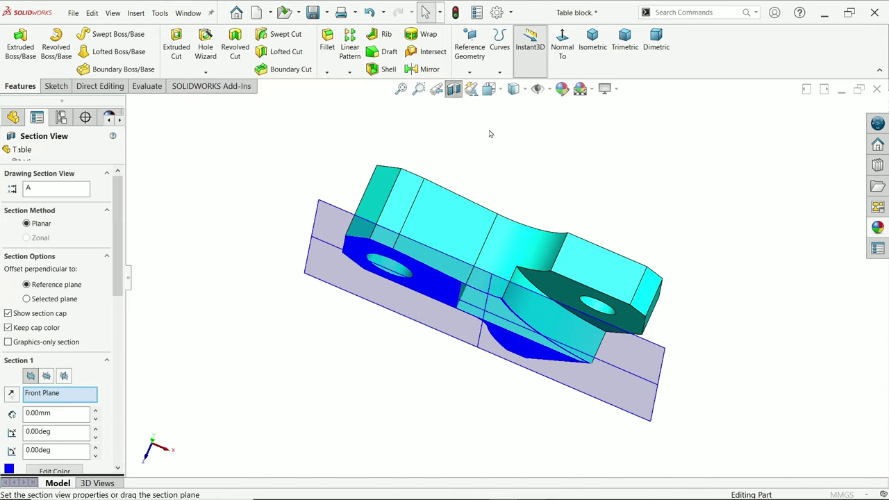
middle_drag(557, 174, 565, 130)
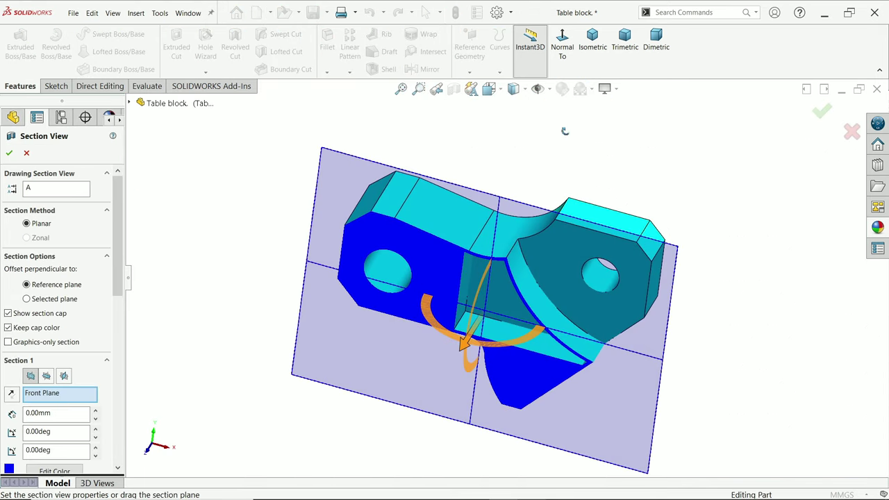
click(10, 154)
scroll(502, 267, down, 5)
middle_drag(503, 267, 532, 254)
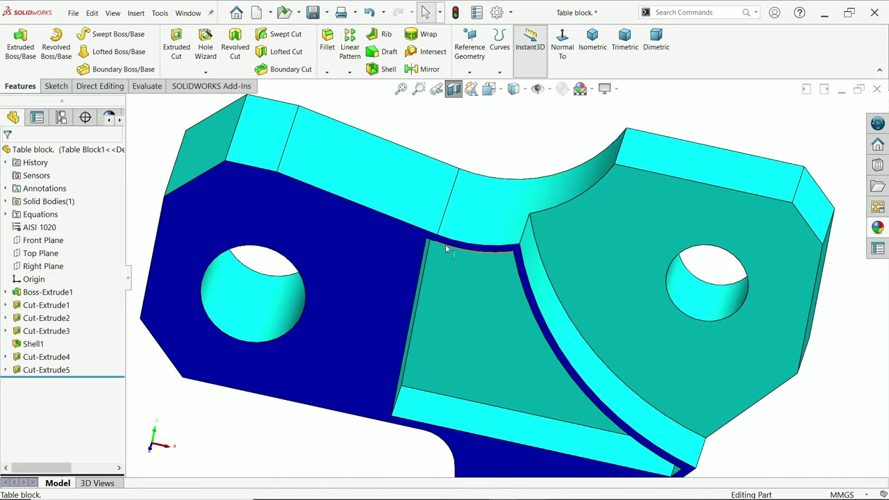
scroll(514, 321, up, 3)
middle_drag(486, 225, 528, 304)
click(453, 88)
scroll(549, 306, down, 5)
scroll(552, 308, up, 3)
scroll(521, 280, down, 2)
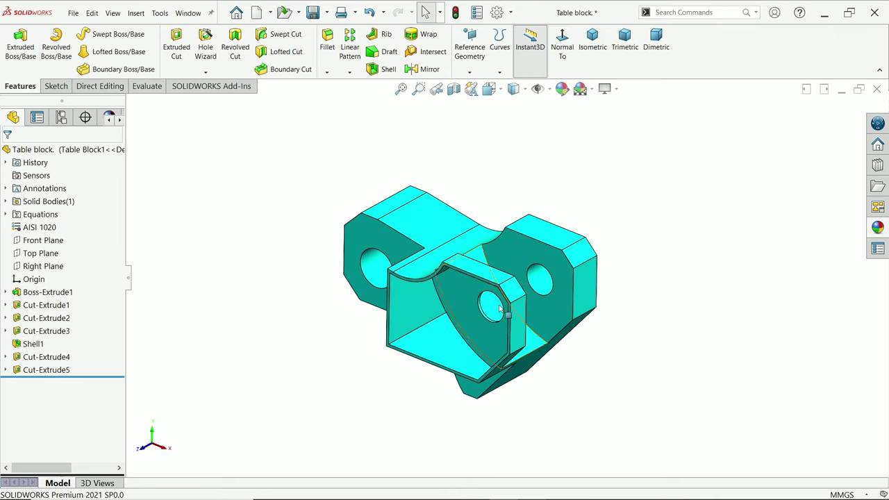
scroll(499, 308, down, 2)
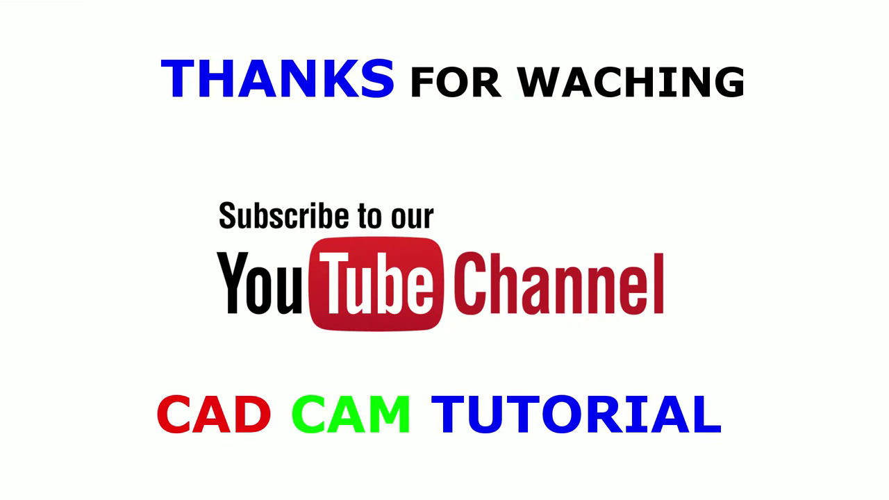